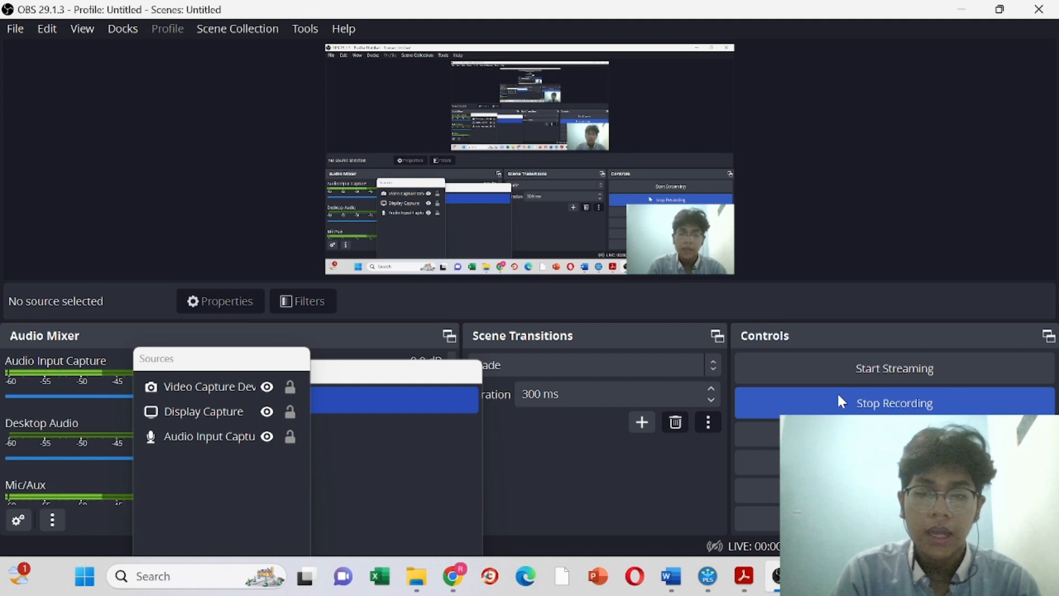
Step: Bring the SmartPLS 4 window, with its CSV import dialog, in front of OBS
click(707, 589)
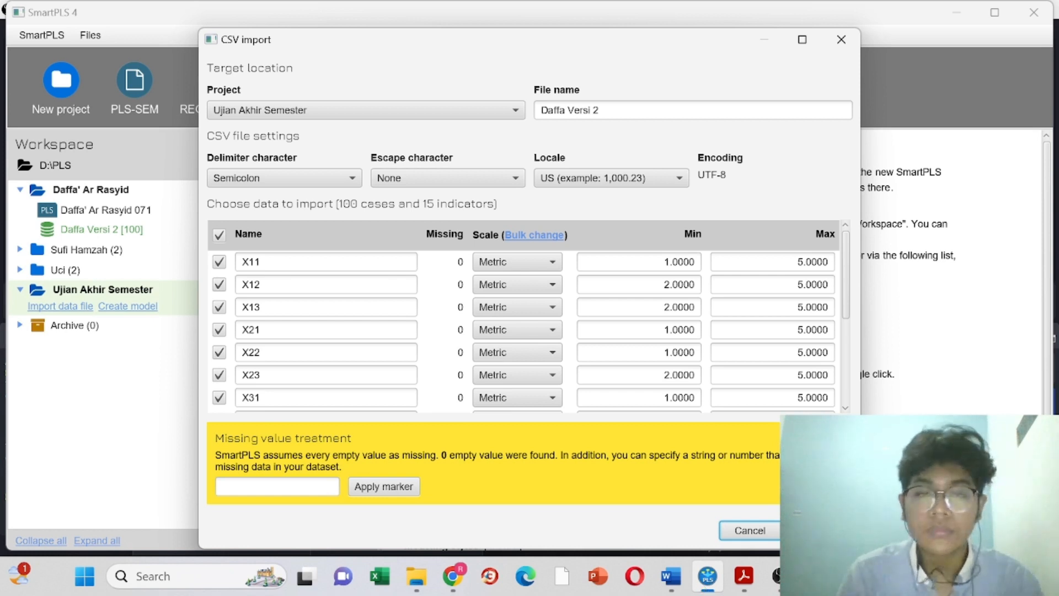
Step: Cancel the CSV import, review the 100-case indicator statistics, then return to the workspace
click(820, 530)
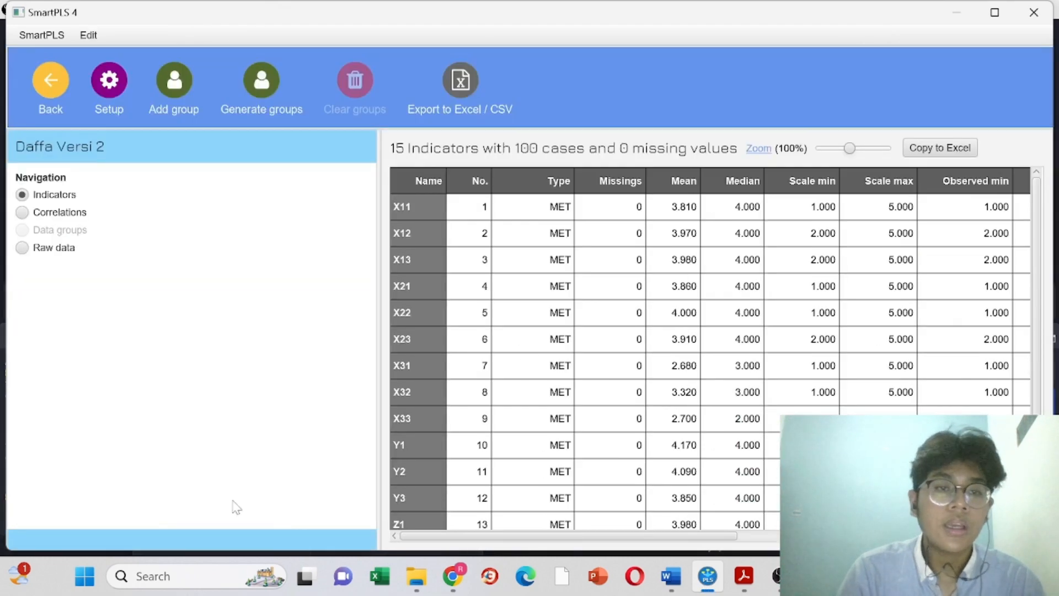
scroll(673, 532, right, 10)
scroll(680, 531, left, 10)
scroll(681, 531, down, 1)
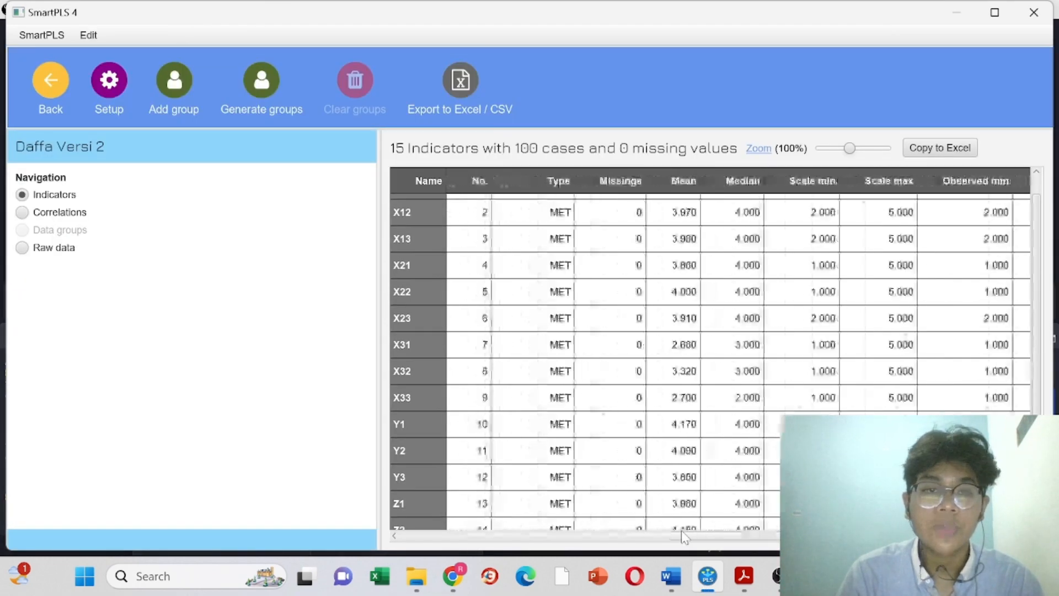
click(51, 91)
Step: Create a new PLS-SEM model named with the student's name and number, and save it
click(50, 310)
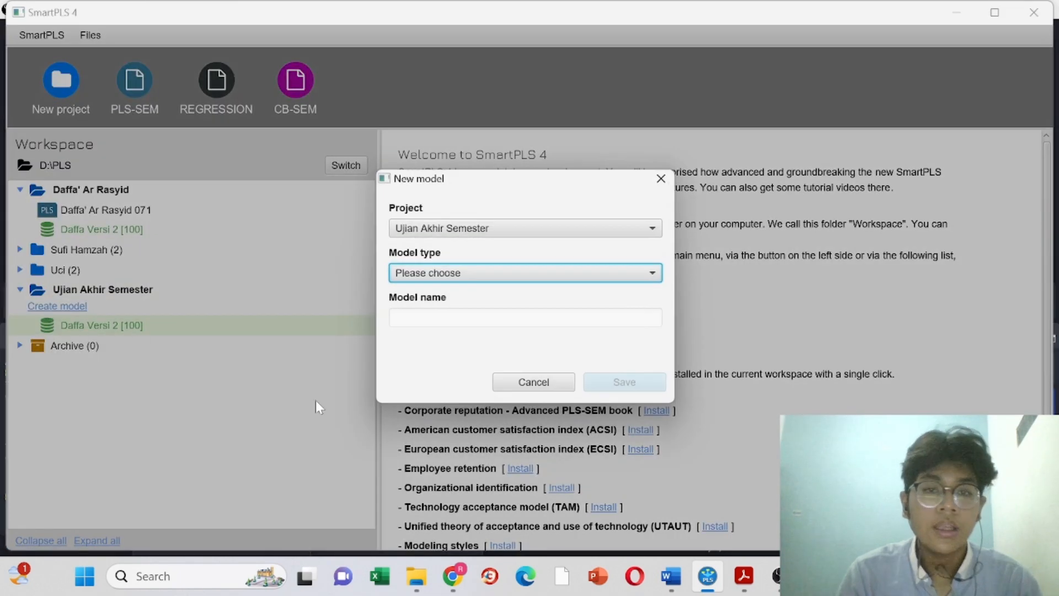
click(467, 276)
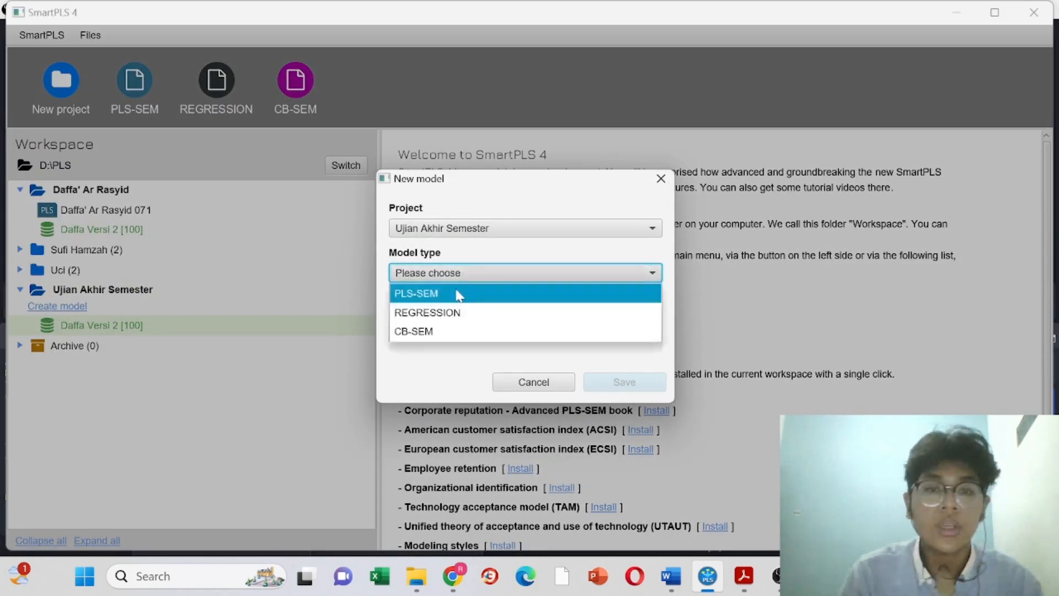
click(457, 298)
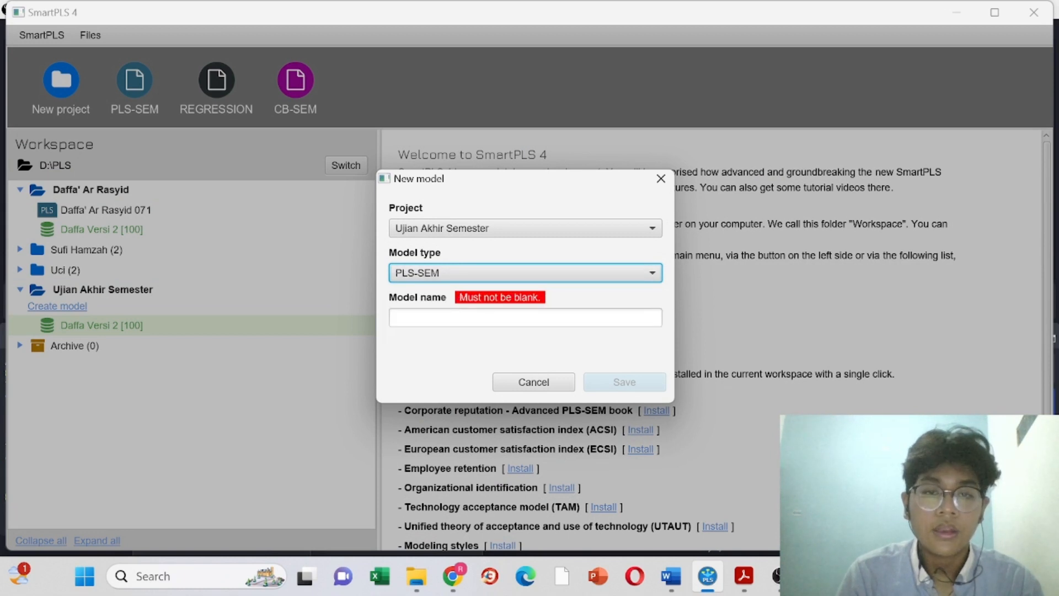
click(466, 318)
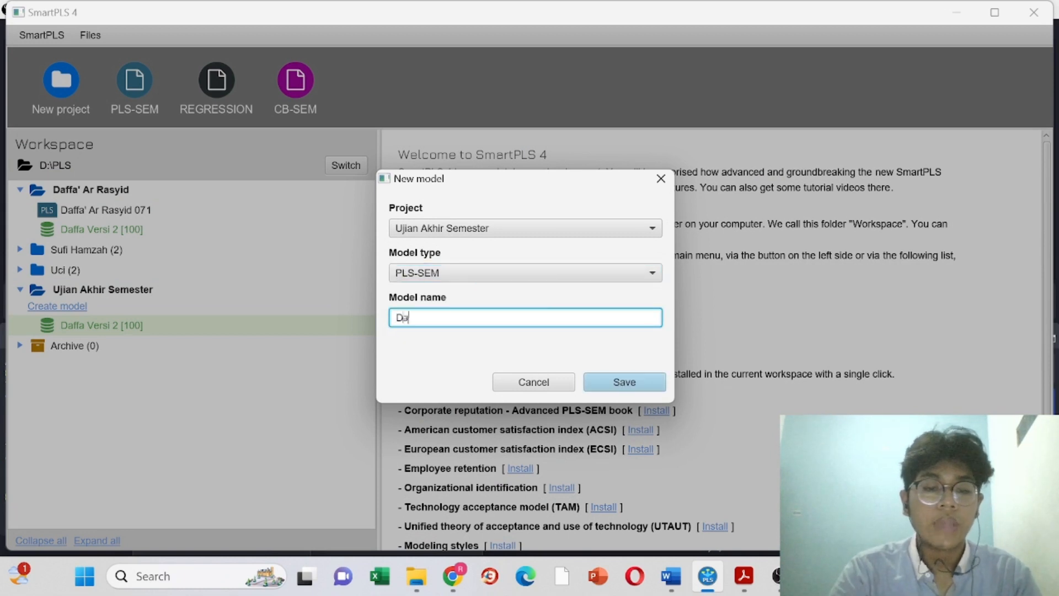
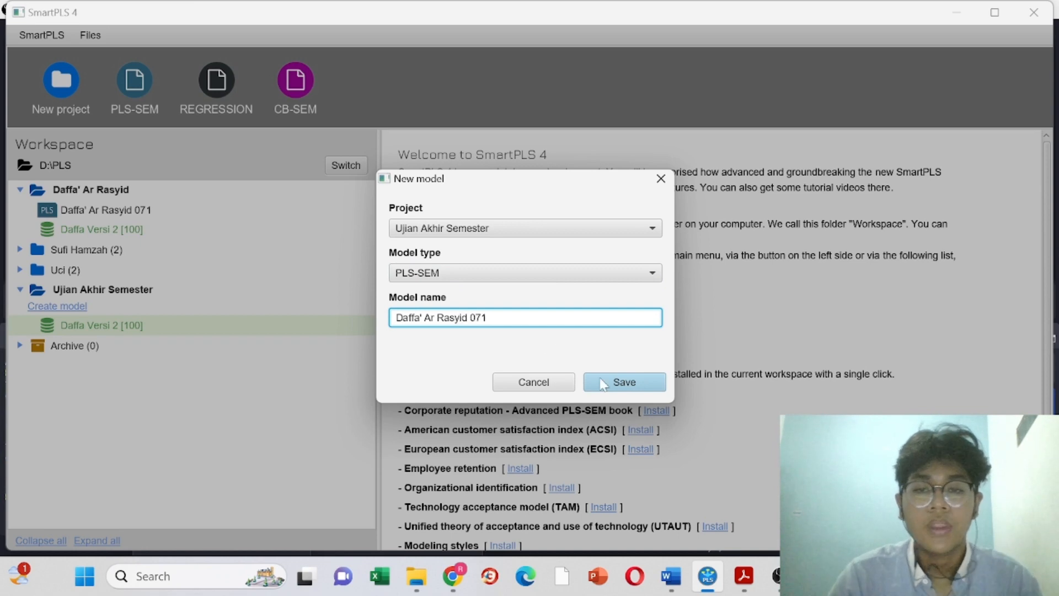
click(635, 388)
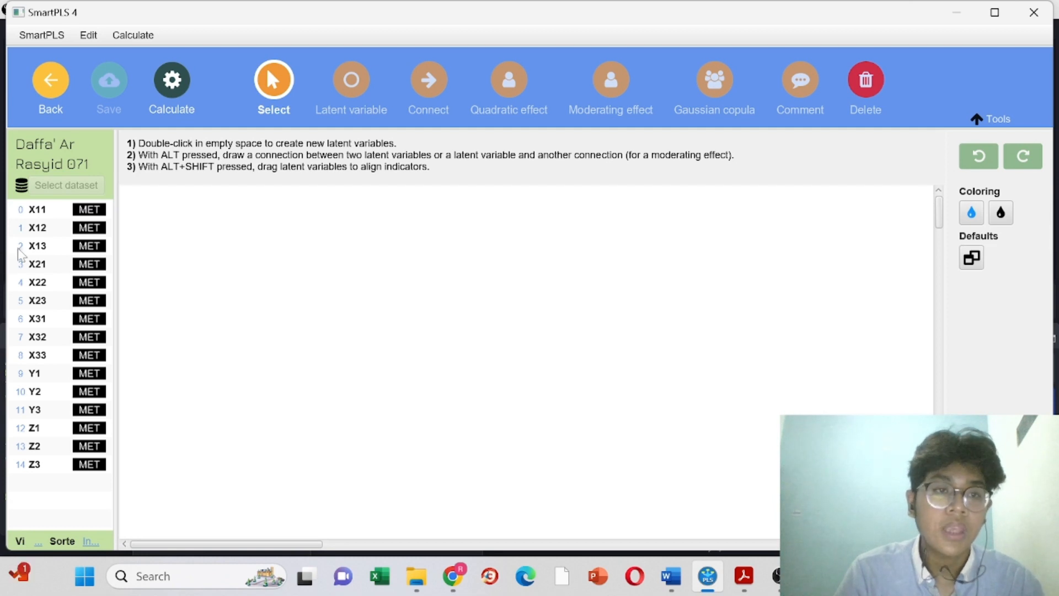
Step: Create latent variables X1, X2 and X3 from indicators X11–X13, X21–X23 and X31–X33
click(47, 209)
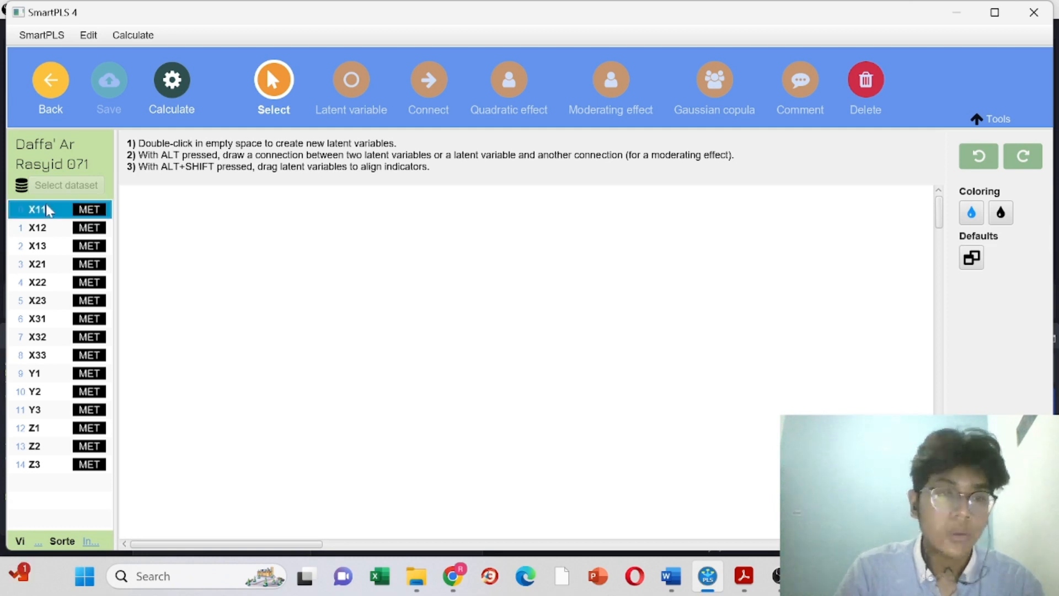
key(shift+Down)
key(shift+Down)
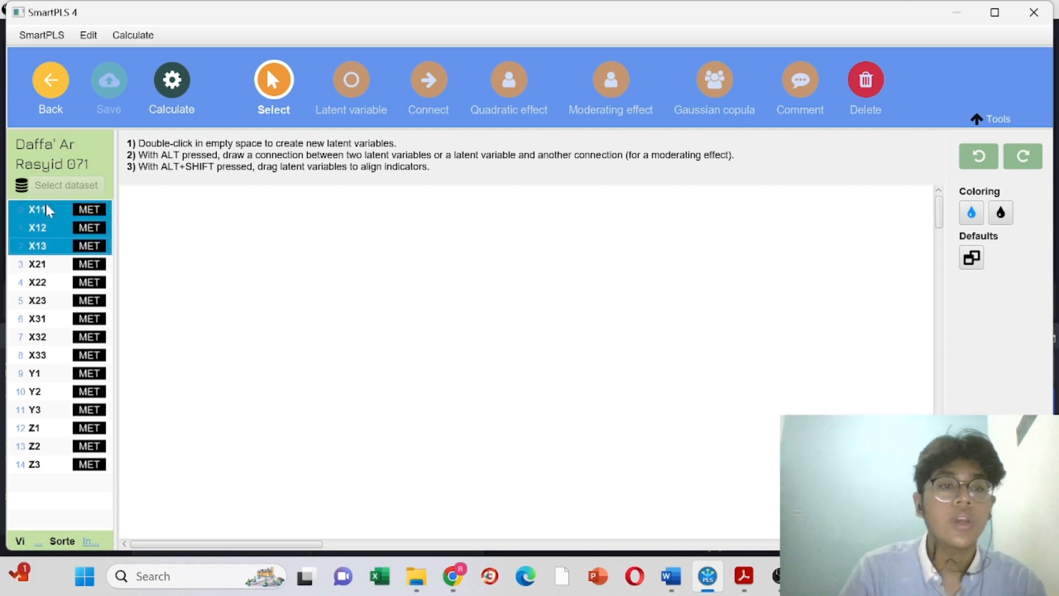
drag(47, 210, 249, 307)
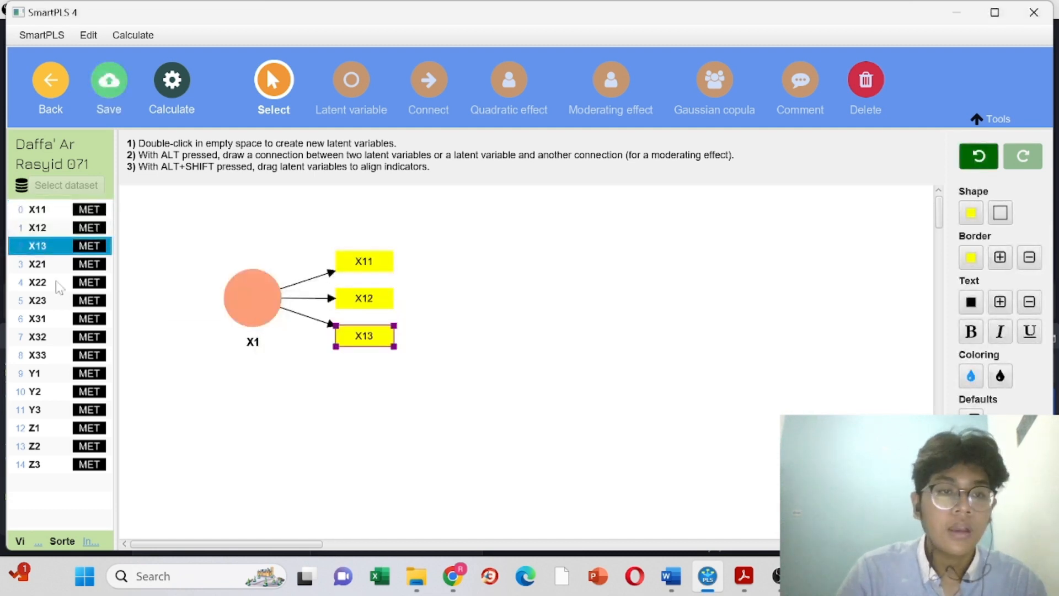
click(37, 265)
key(shift+Down)
key(shift+Down)
drag(39, 272, 260, 418)
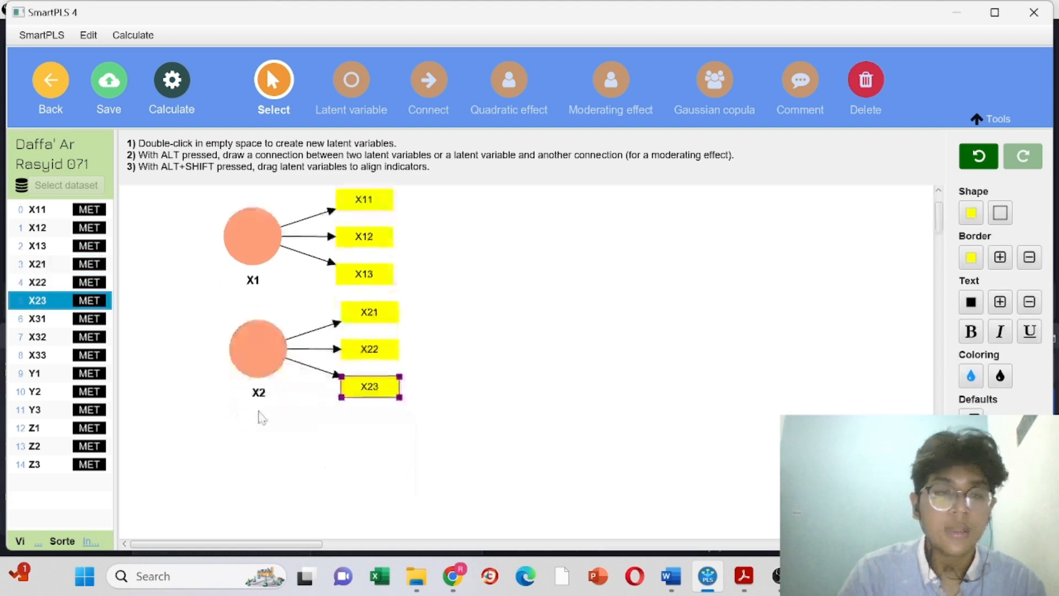
click(35, 319)
key(shift+Down)
key(shift+Down)
drag(35, 321, 252, 469)
key(Return)
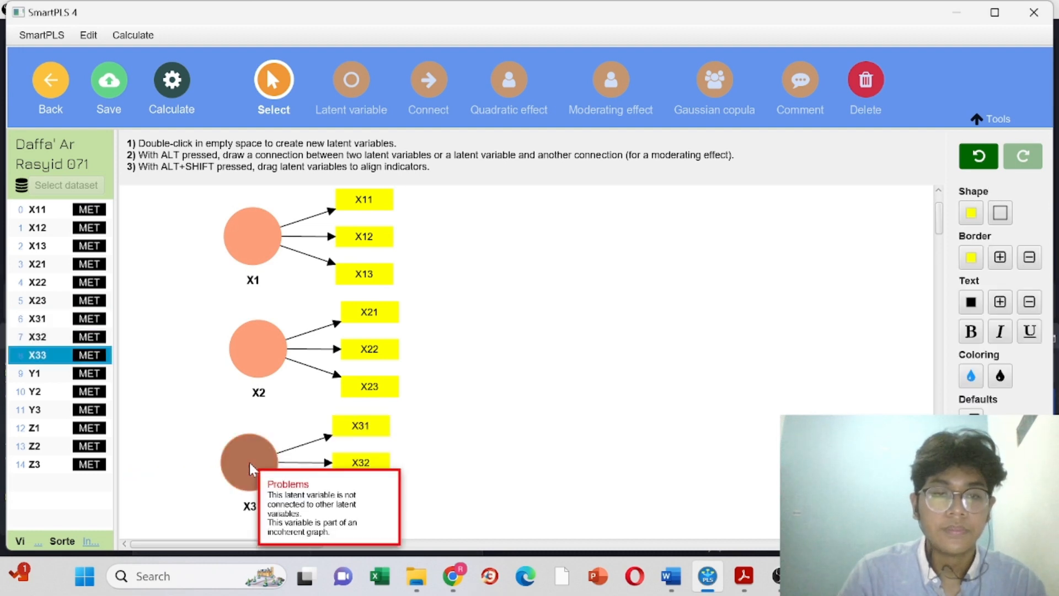
click(266, 348)
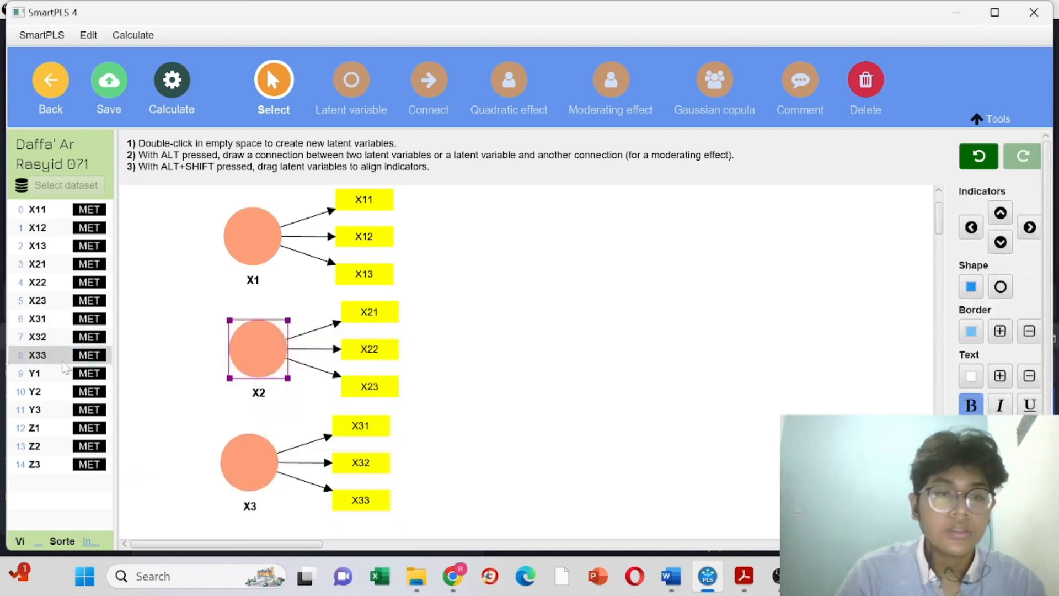
Step: Add constructs Y from Y1–Y3 and Z from Z1–Z3, moving Z toward the centre
click(38, 374)
key(shift+Down)
key(shift+Down)
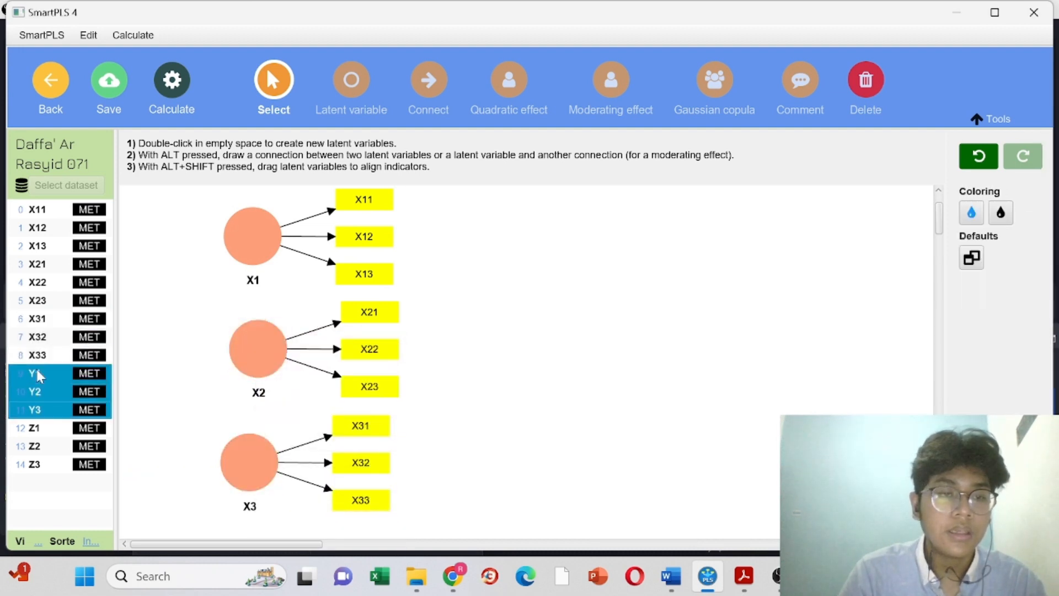
drag(41, 392, 856, 300)
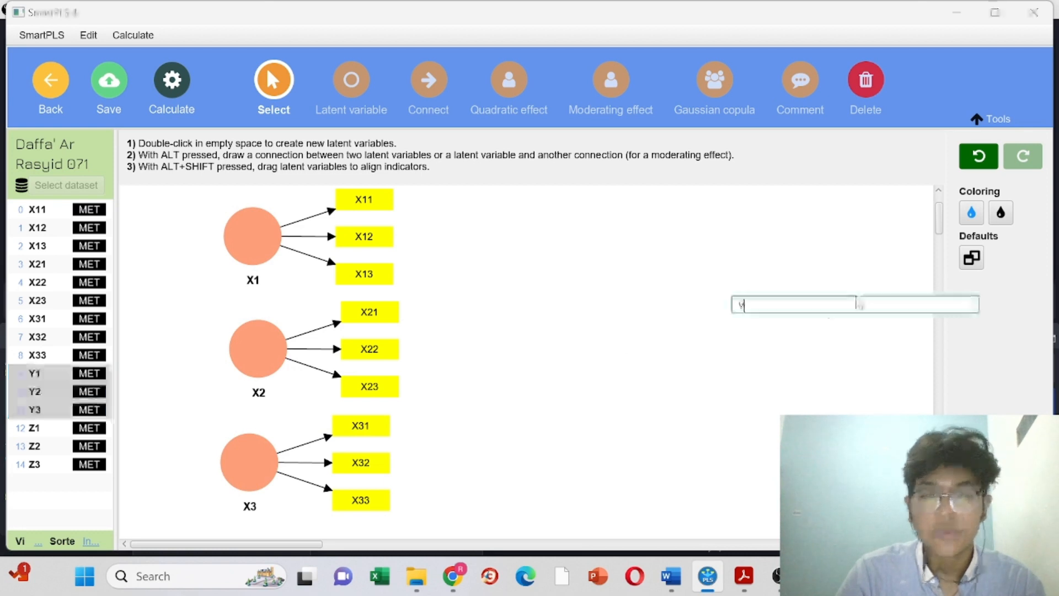
key(Return)
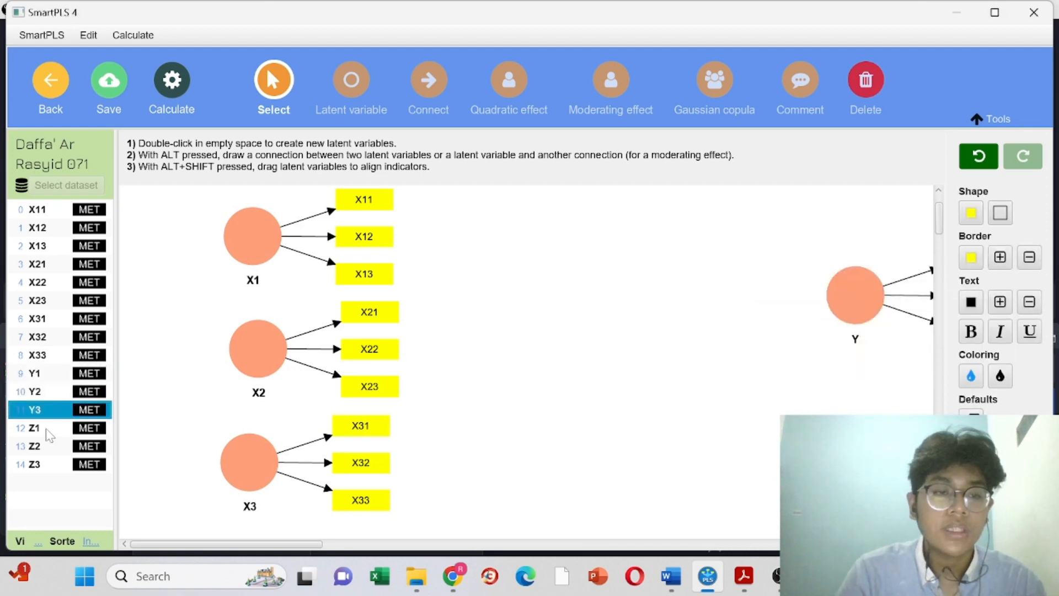
click(47, 430)
key(shift+Down)
key(shift+Down)
drag(47, 435, 619, 295)
key(Return)
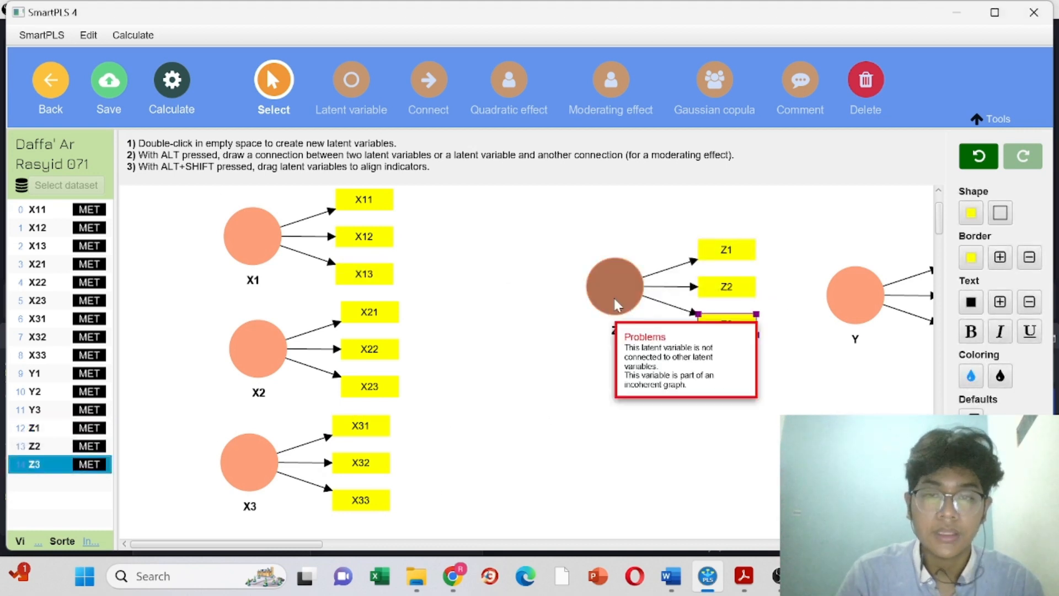
drag(617, 289, 600, 323)
click(260, 237)
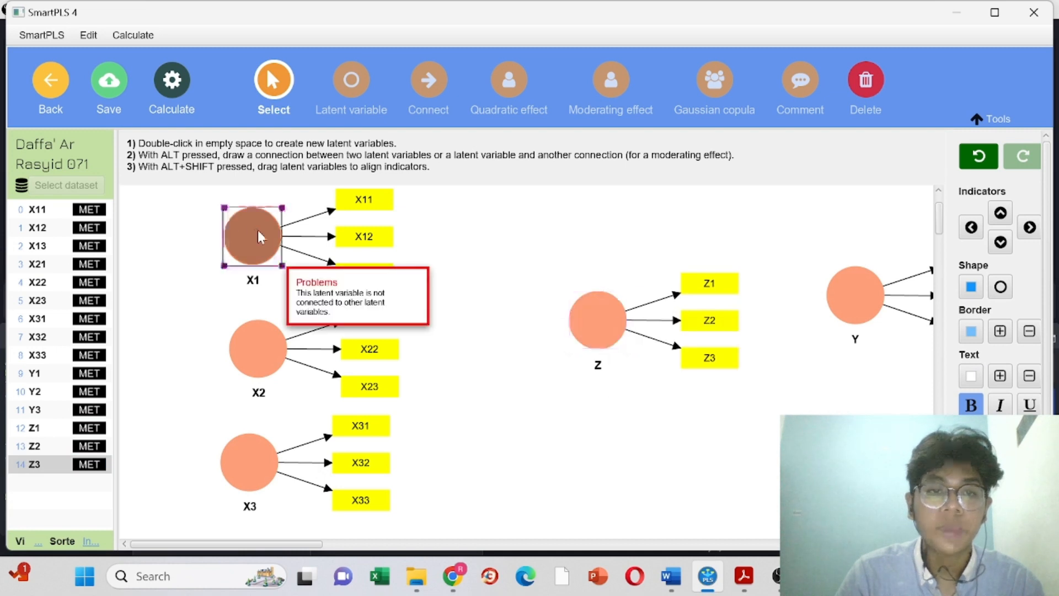
Step: Align the indicators of X1, X2 and X3 to their left sides
right_click(260, 234)
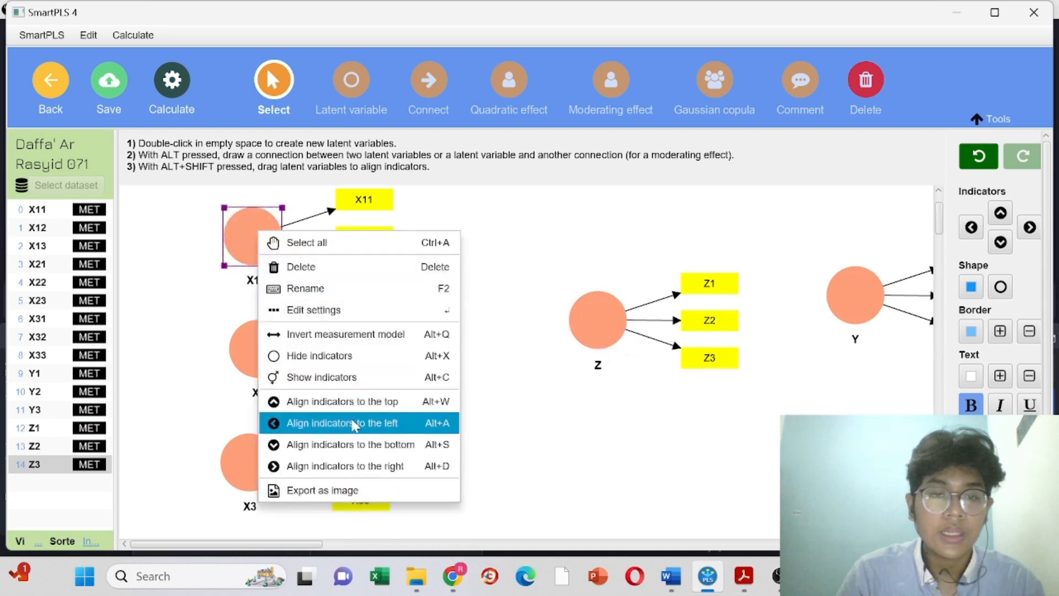
click(353, 424)
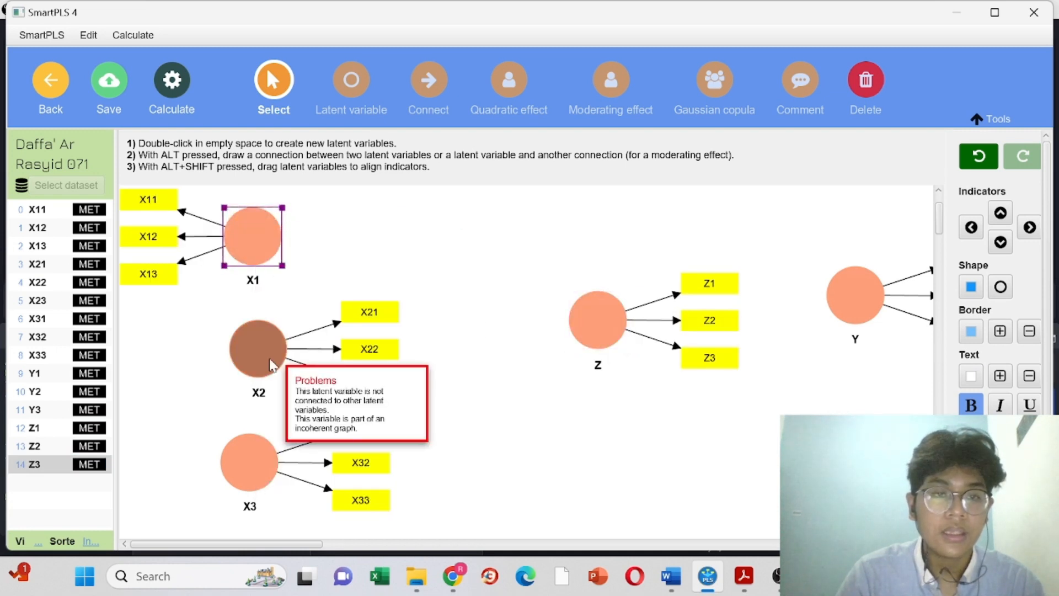
right_click(272, 366)
click(378, 473)
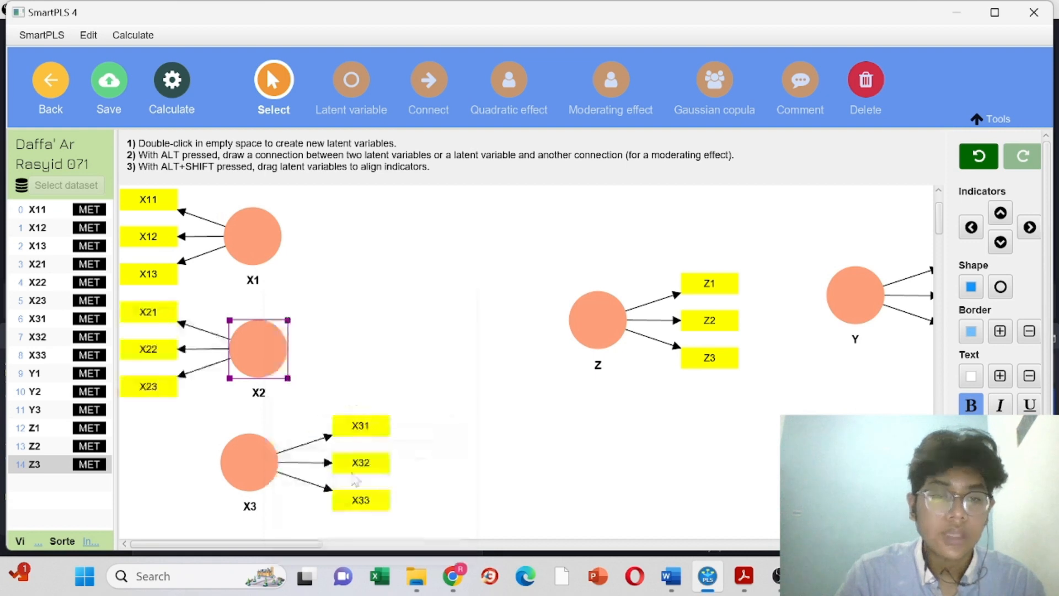
right_click(246, 467)
click(320, 478)
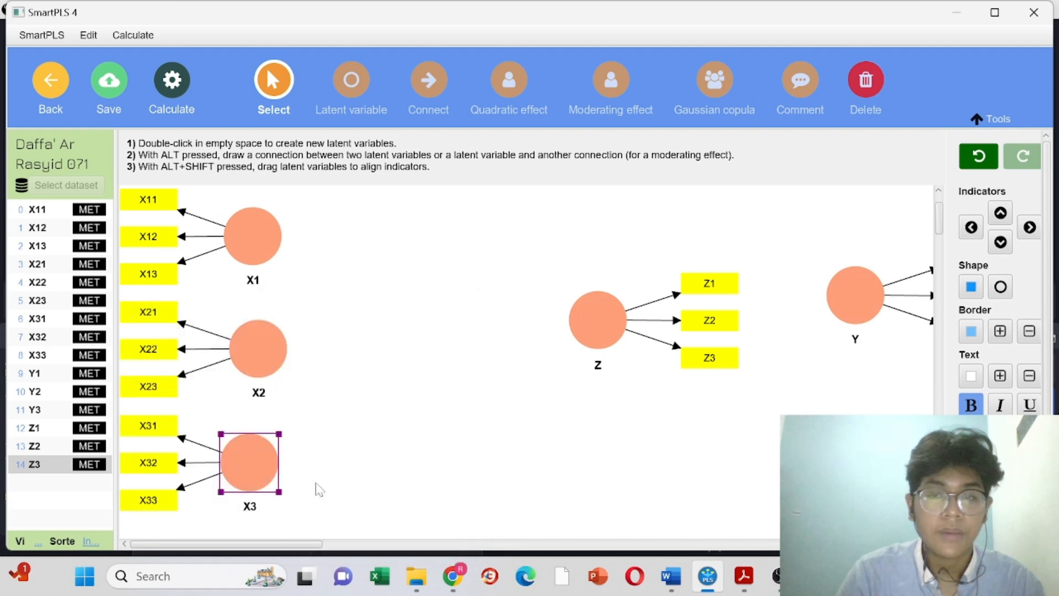
Step: Align Z's indicators to the bottom and move Y down level with Z
right_click(596, 326)
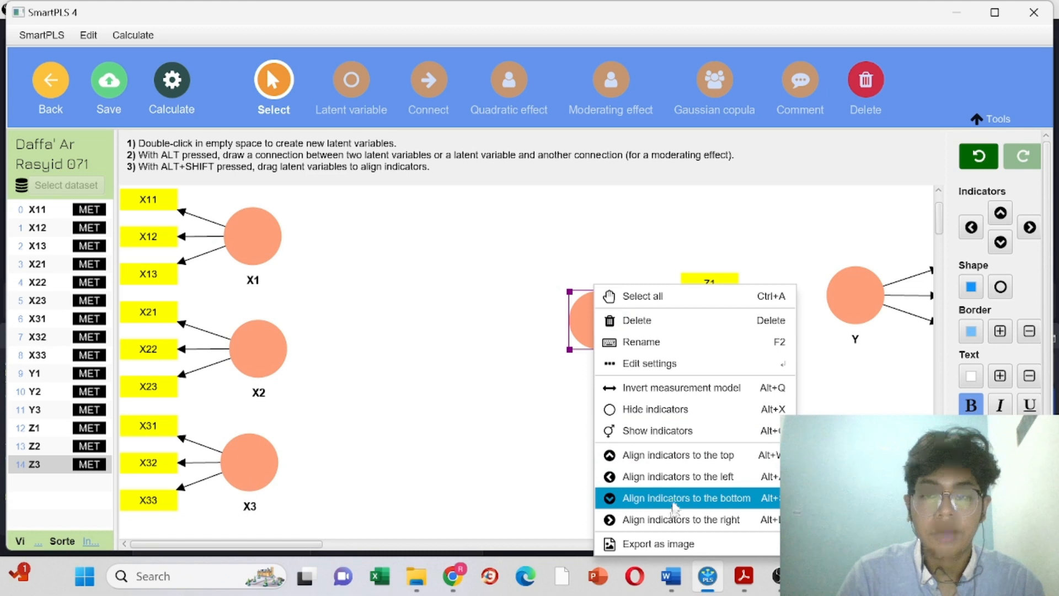
click(675, 499)
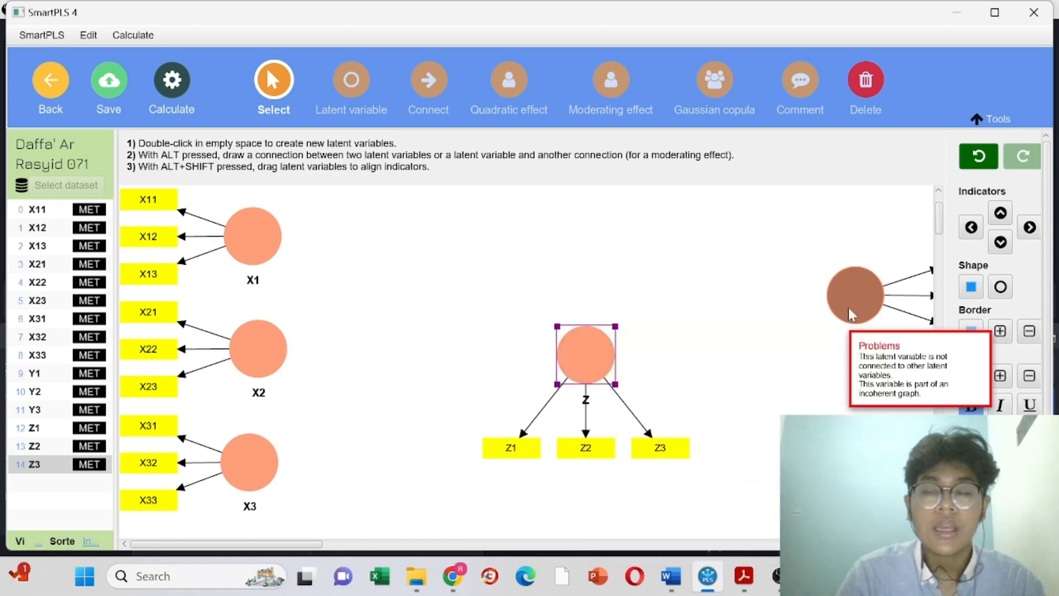
drag(852, 314, 789, 368)
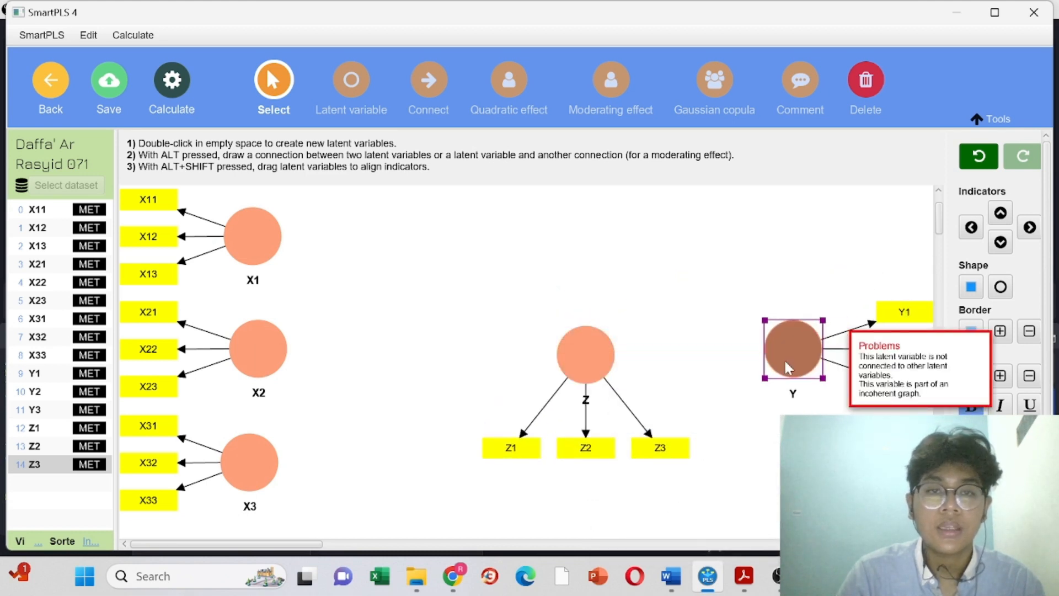
click(260, 240)
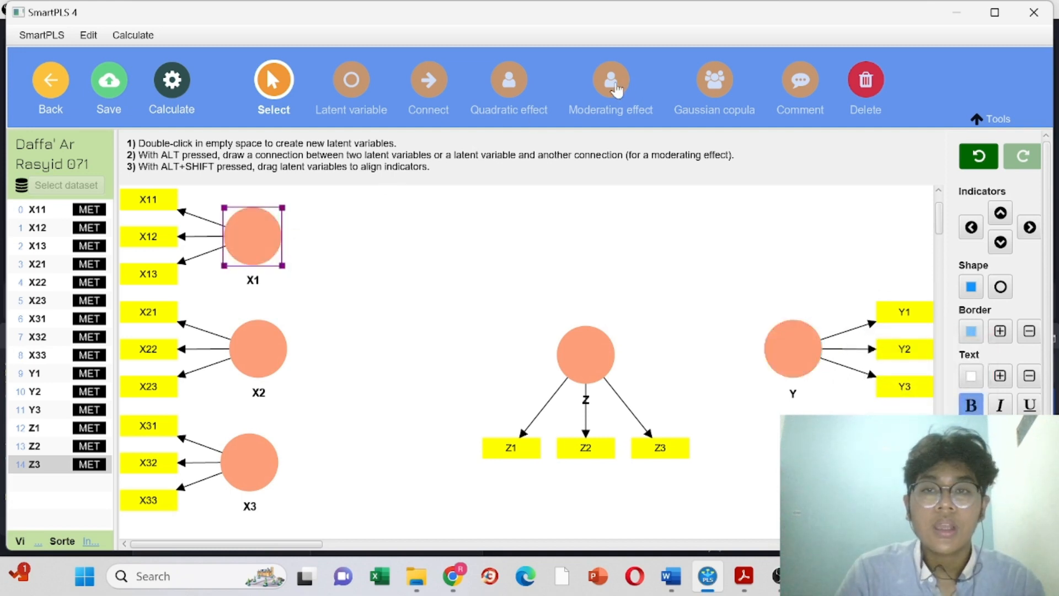
Step: Draw structural paths from X1, X2 and X3 to both Z and Y
click(612, 83)
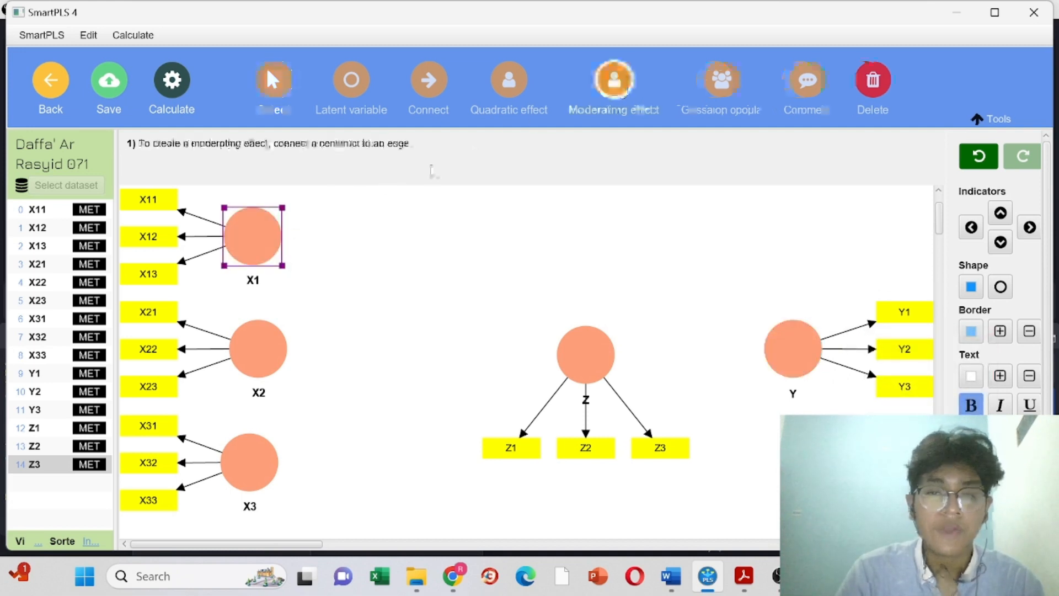
drag(248, 231, 776, 360)
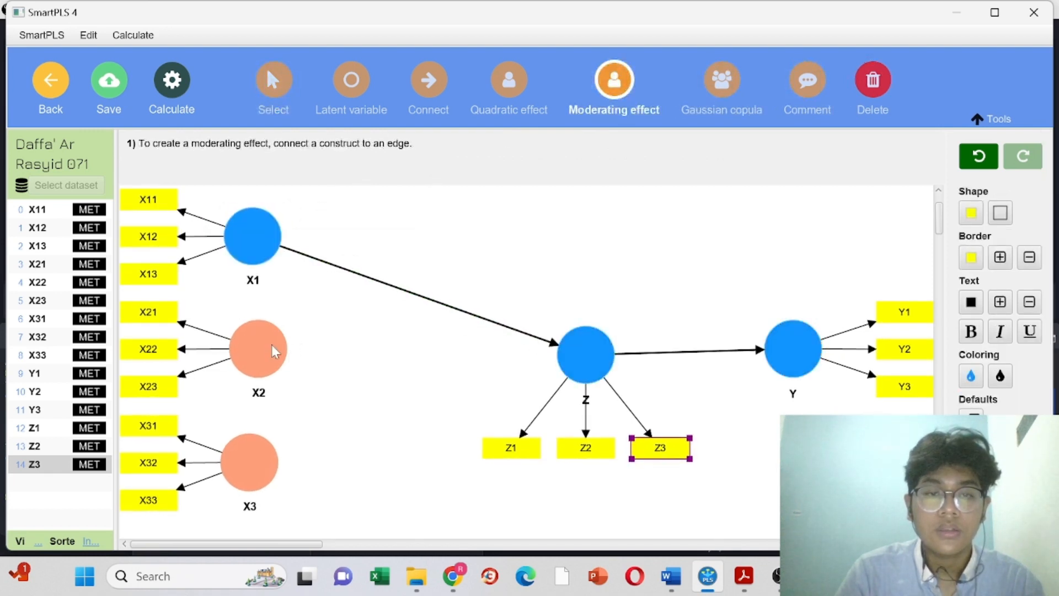
drag(275, 347, 579, 359)
drag(261, 478, 577, 364)
drag(276, 232, 798, 349)
drag(274, 377, 789, 364)
mouse_move(257, 469)
mouse_down()
mouse_move(451, 470)
mouse_move(788, 375)
mouse_up()
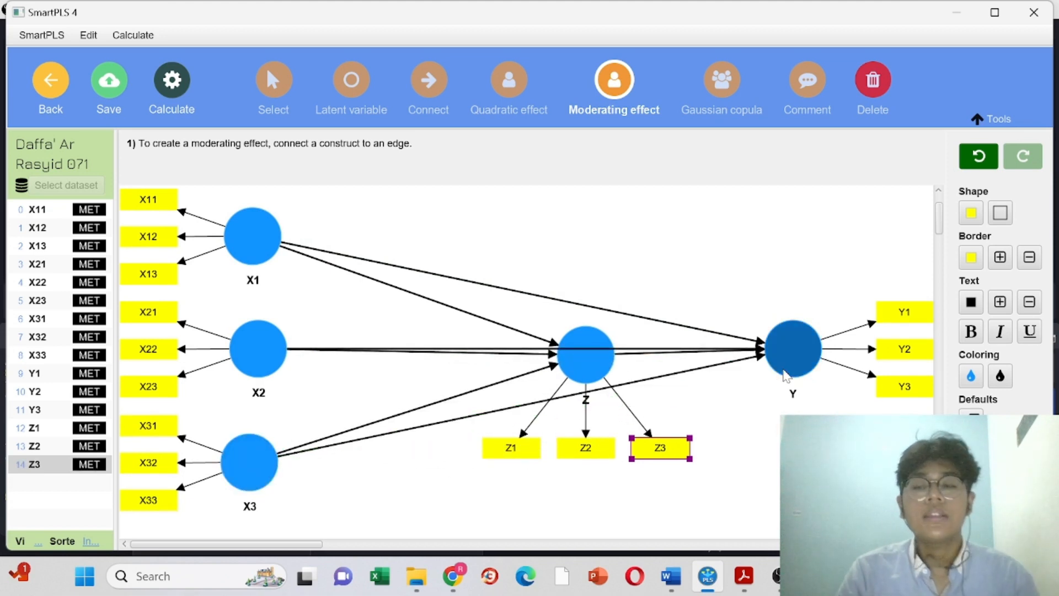
scroll(527, 347, down, 3)
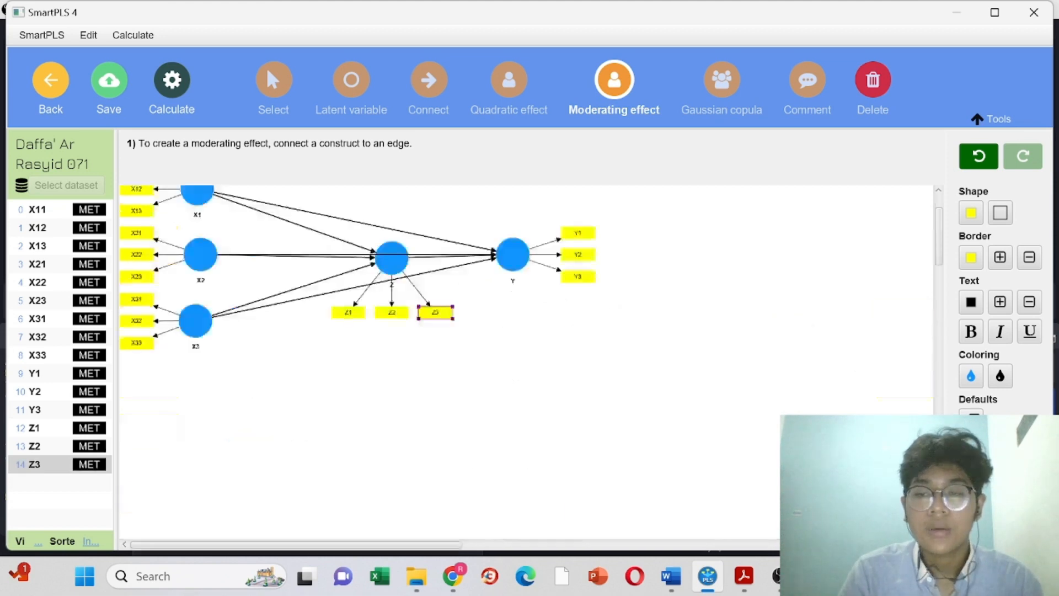
scroll(664, 420, up, 1)
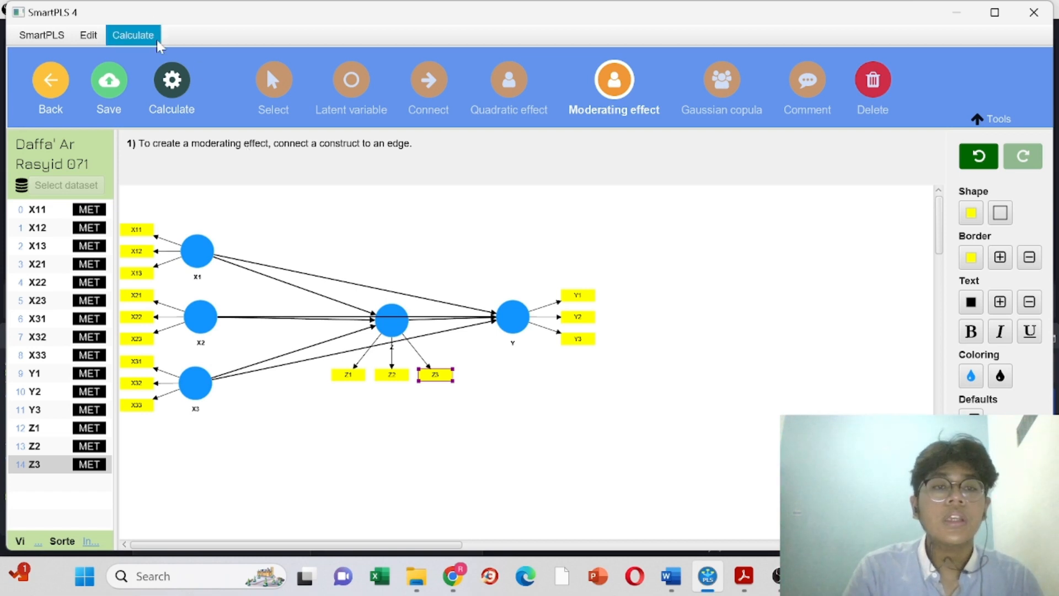
Step: Run the PLS-SEM algorithm on the model and open the outer loadings results
click(175, 88)
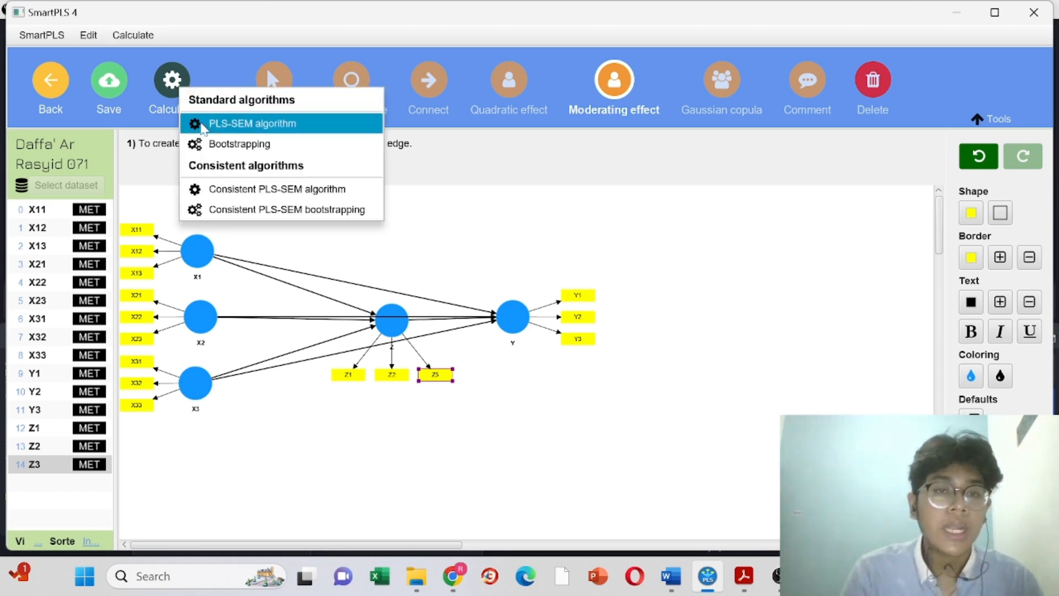
click(203, 125)
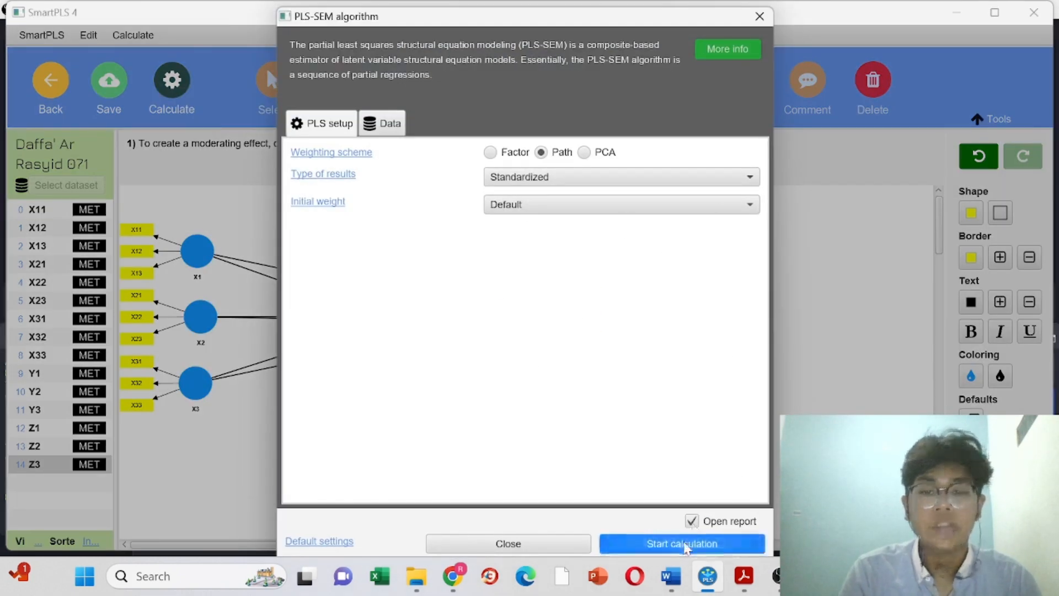
click(683, 544)
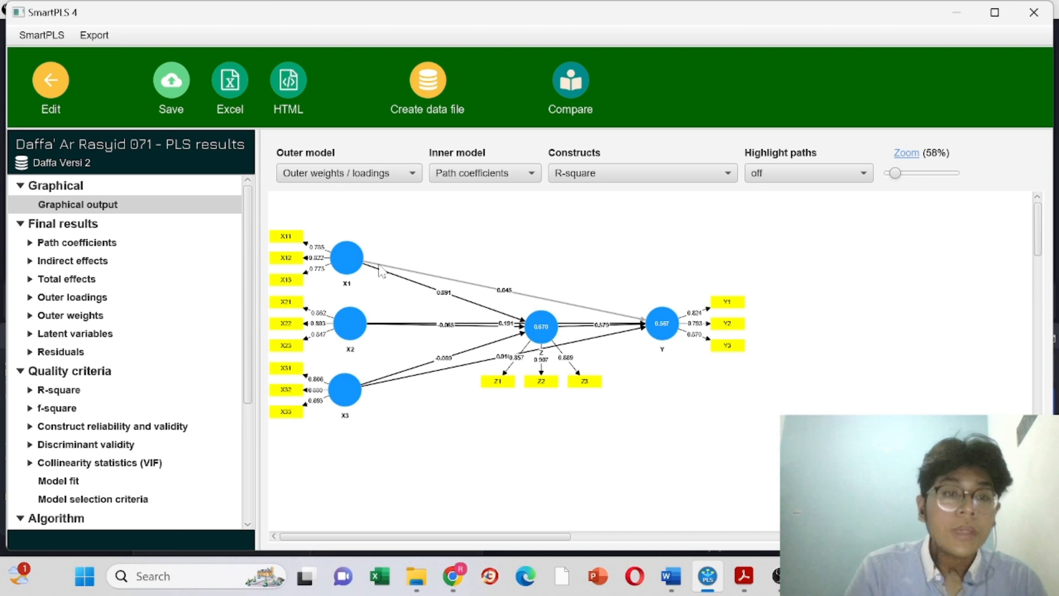
click(62, 298)
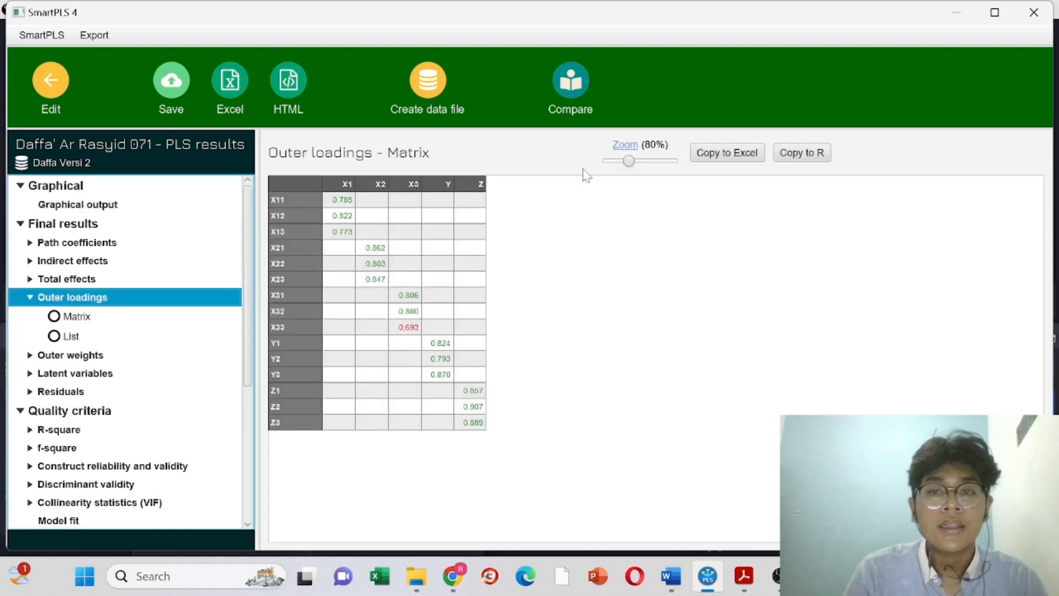
Step: Enlarge the outer loadings table and highlight X33's weak 0.693 loading
click(657, 161)
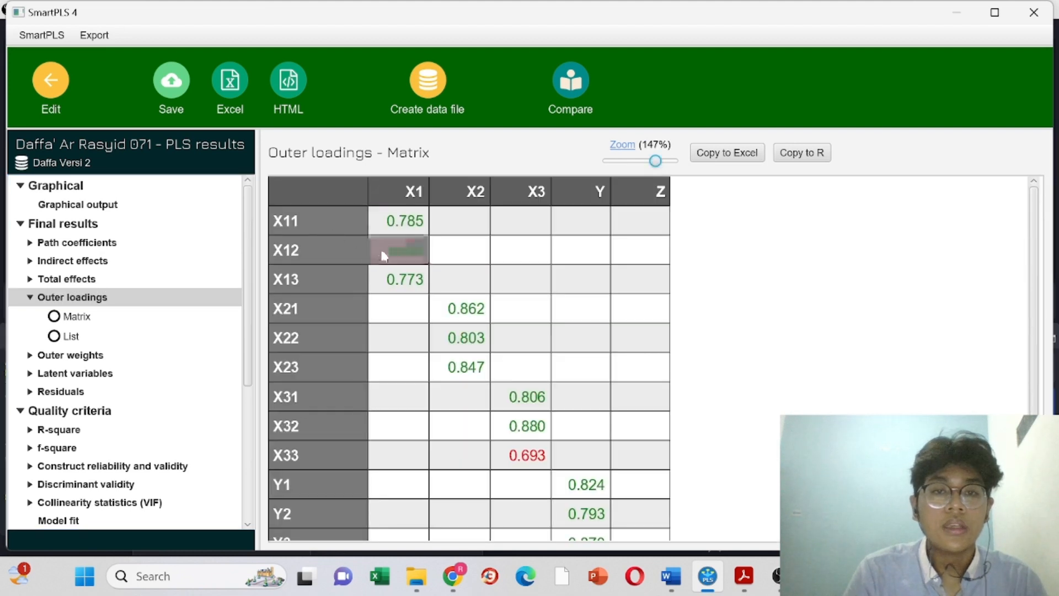
scroll(406, 231, down, 3)
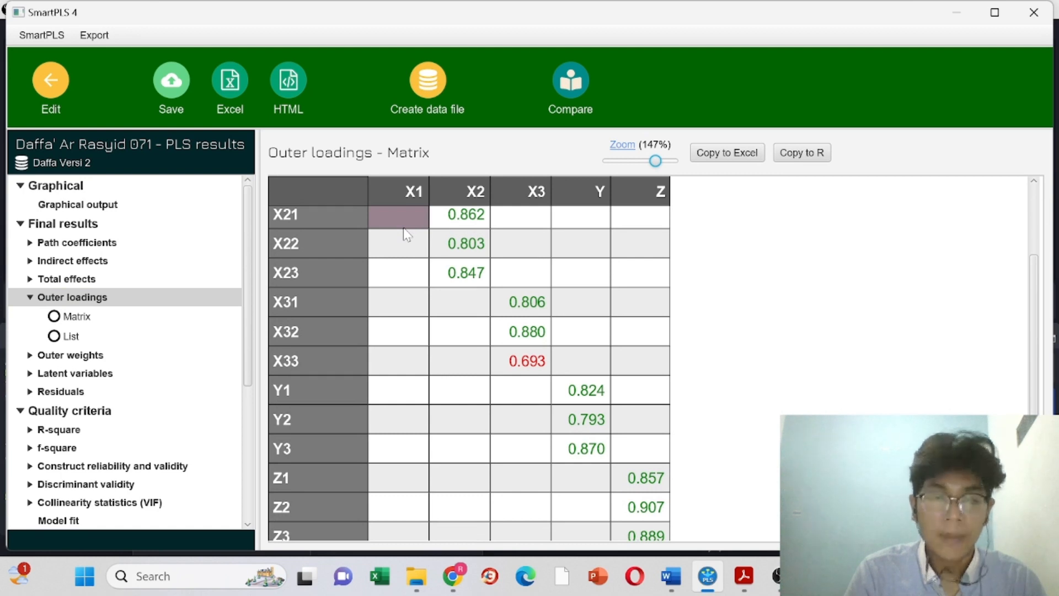
drag(289, 364, 644, 373)
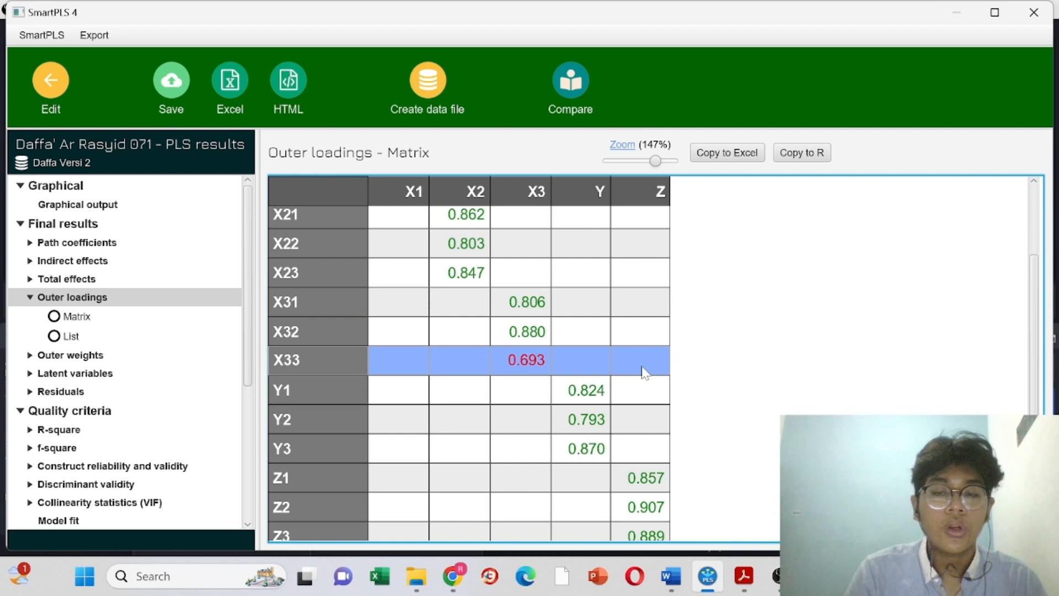
scroll(645, 373, down, 3)
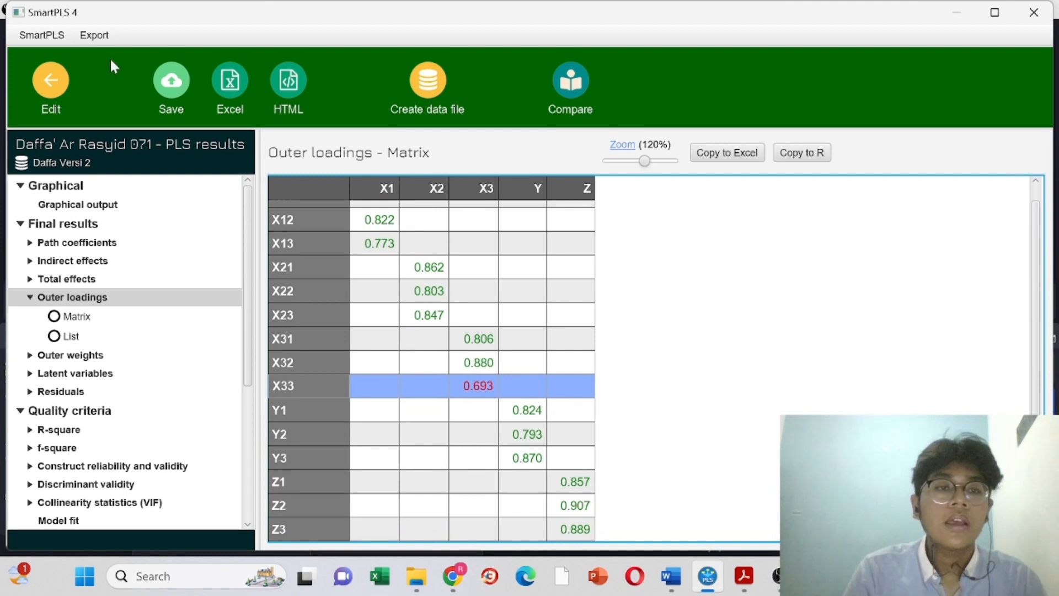
click(49, 88)
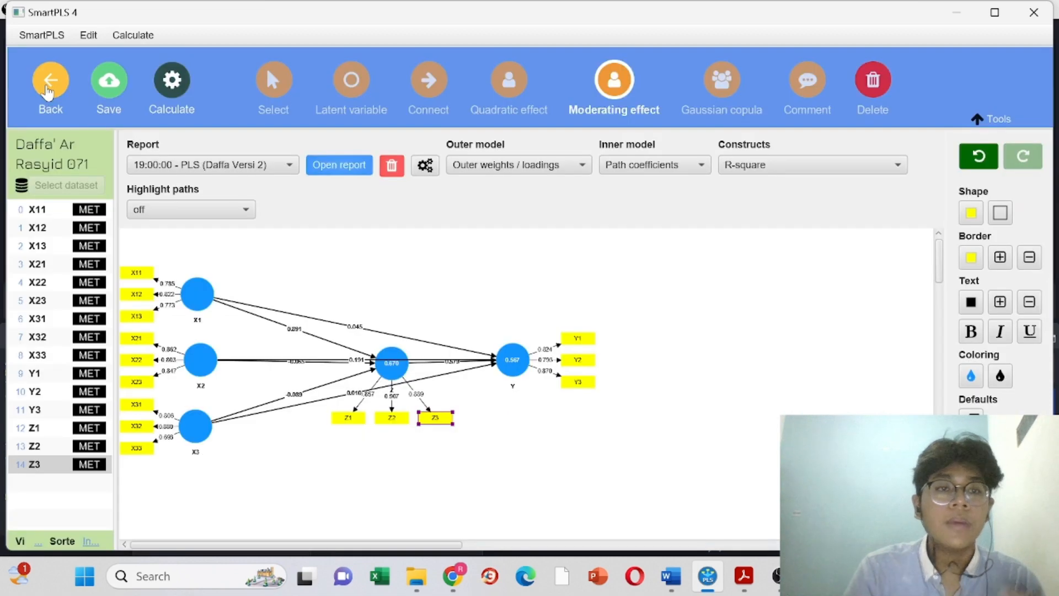
Step: Delete indicator X33 from X3 and re-run the PLS-SEM algorithm
click(877, 85)
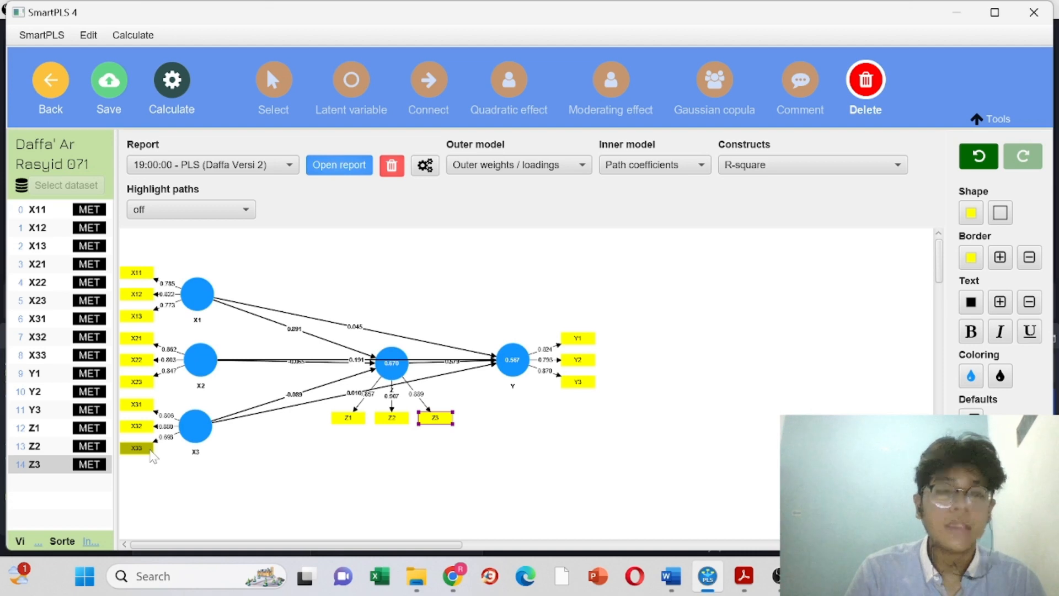
click(149, 450)
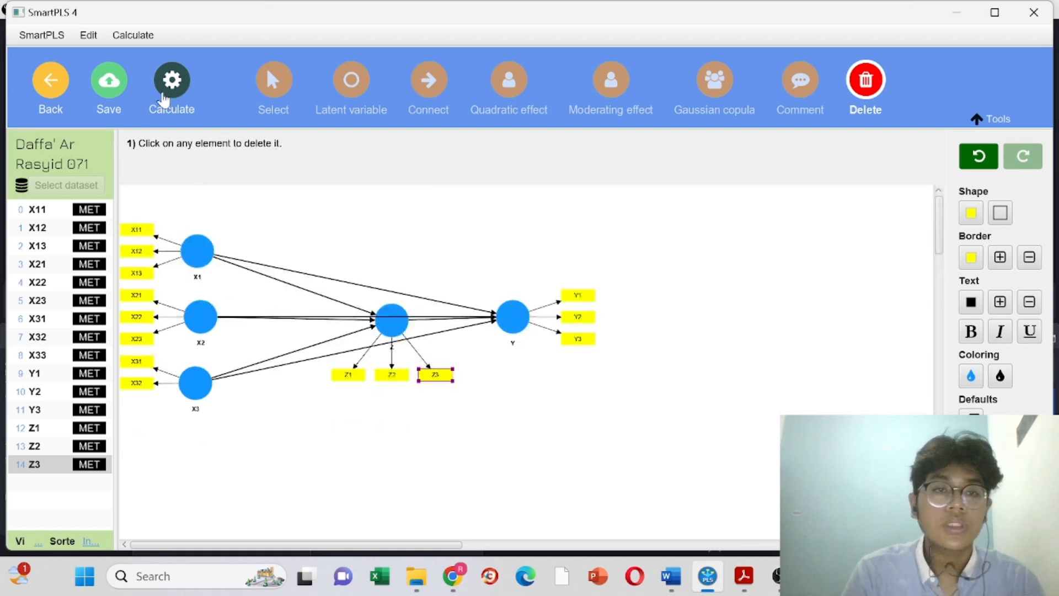
click(171, 83)
click(187, 132)
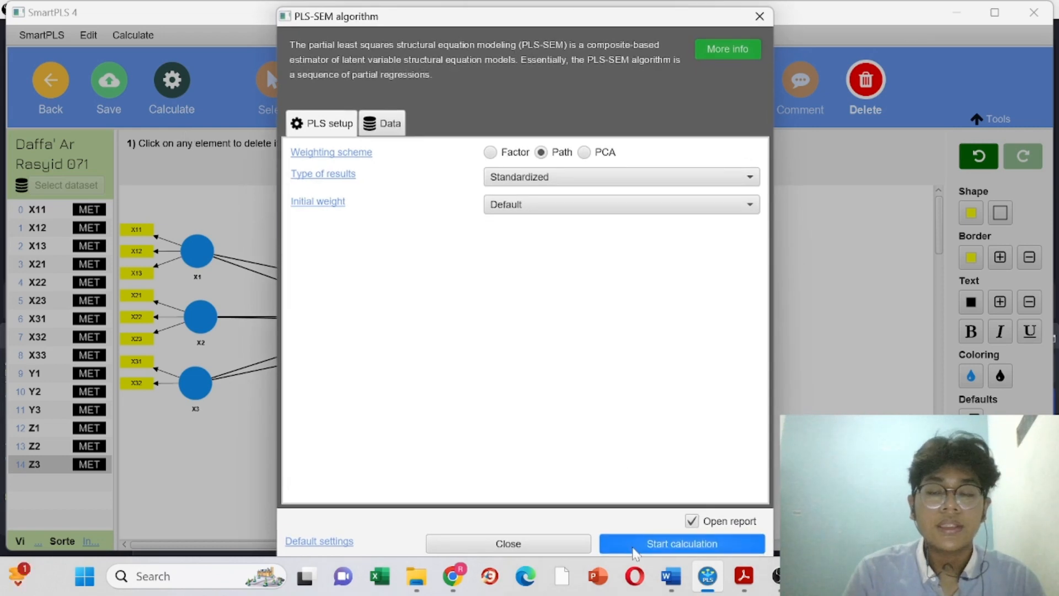
click(636, 553)
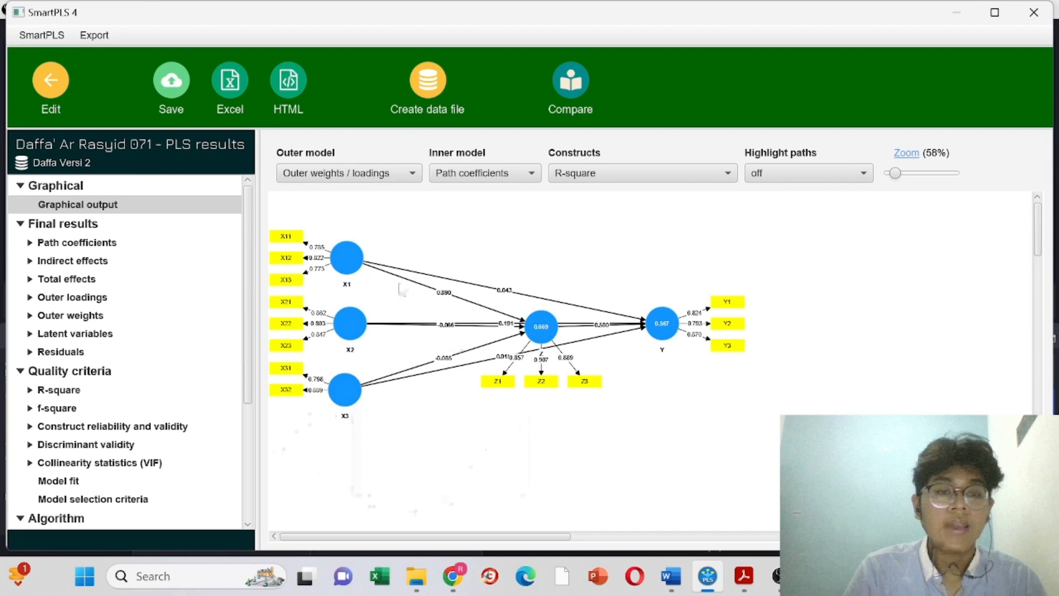
Step: Check the new outer loadings and the HTMT matrix showing X1–X2 1.042 and X1–Z 0.983
click(72, 298)
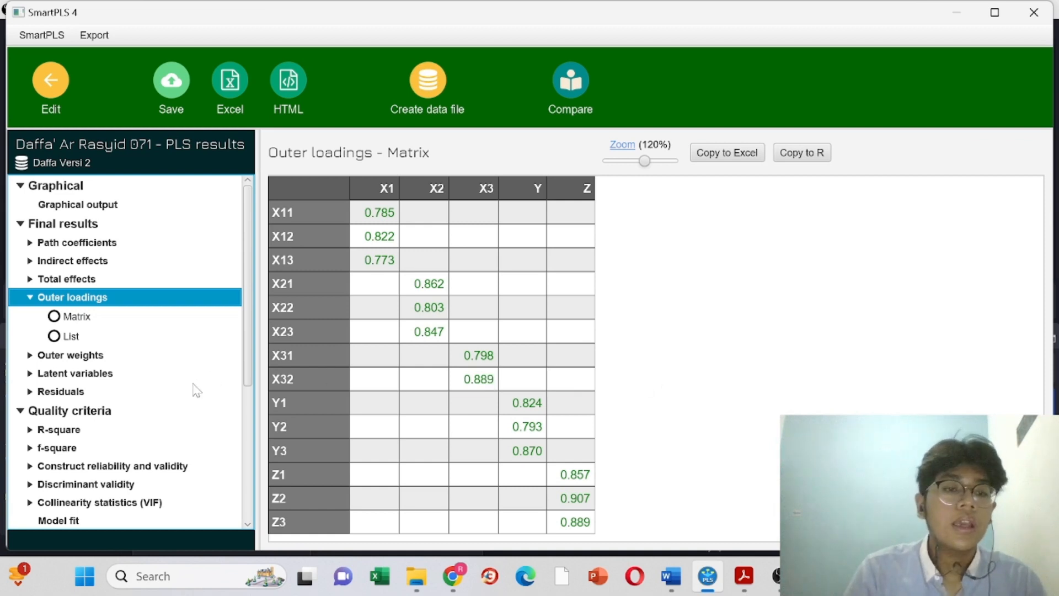
scroll(196, 390, down, 3)
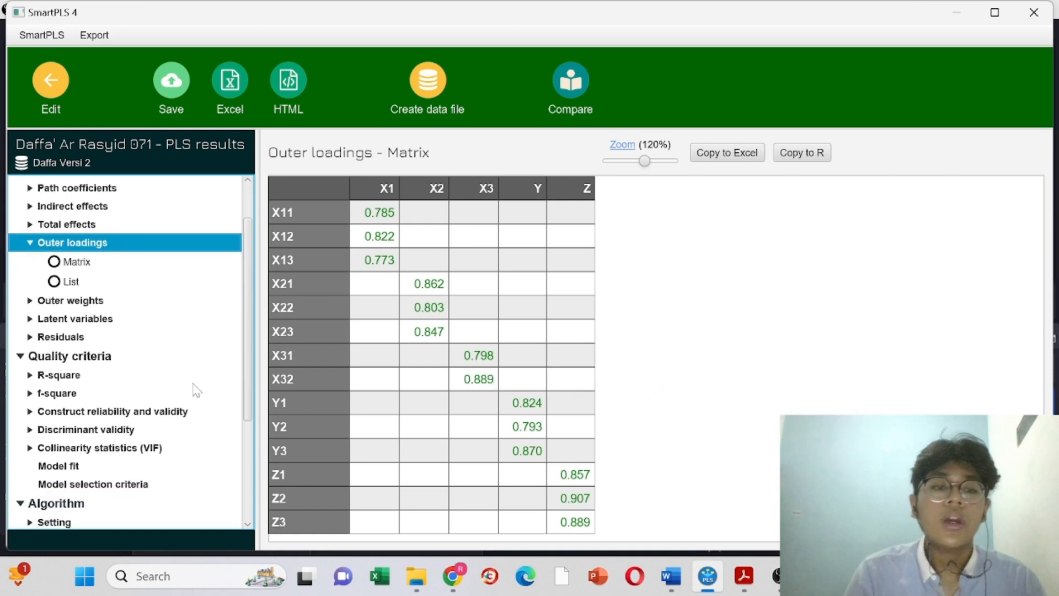
click(104, 431)
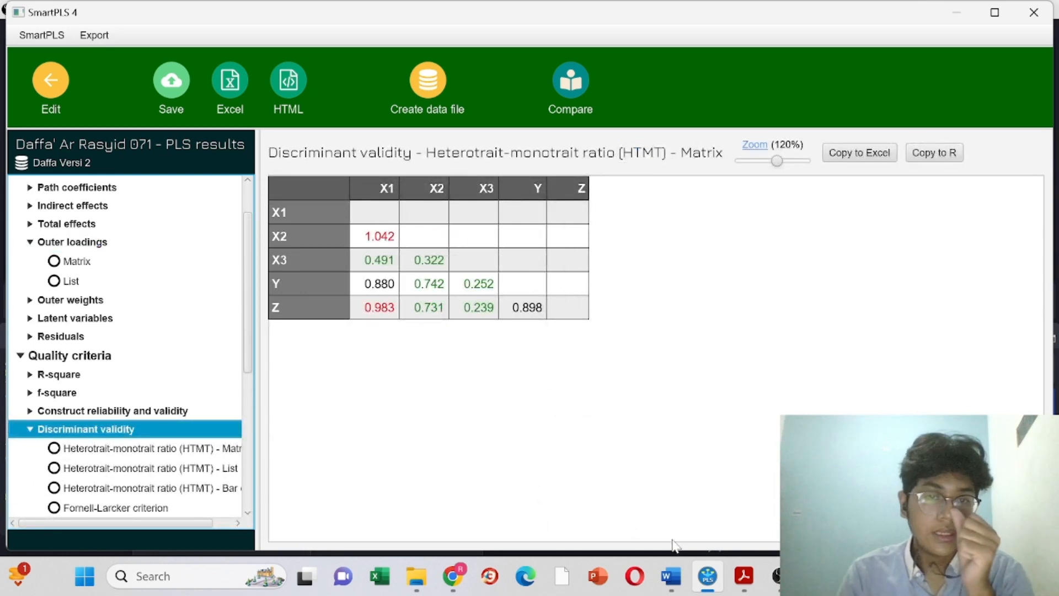
click(745, 576)
click(475, 15)
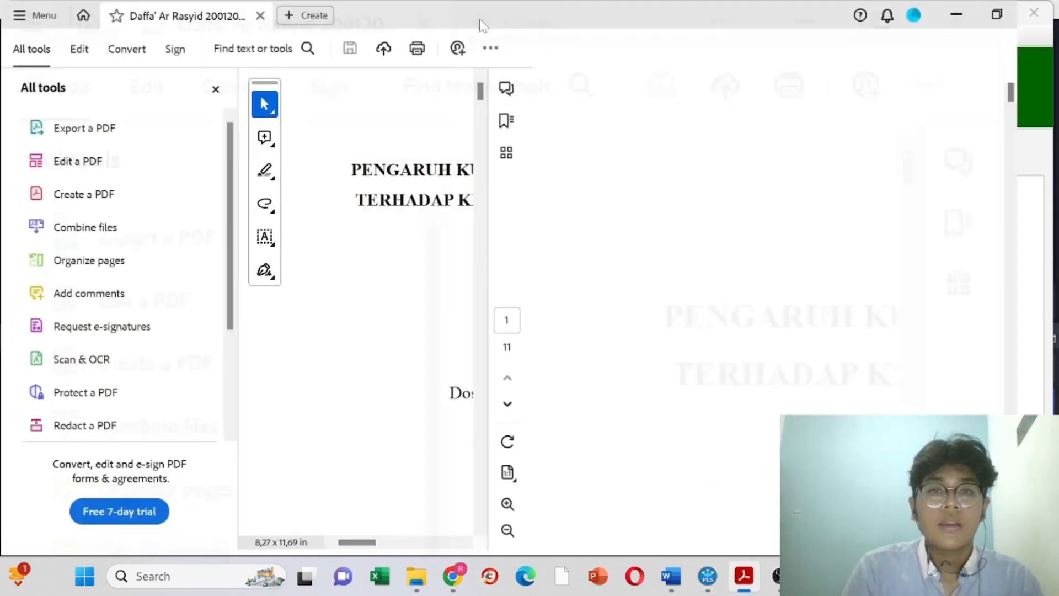
click(218, 90)
scroll(485, 317, down, 20)
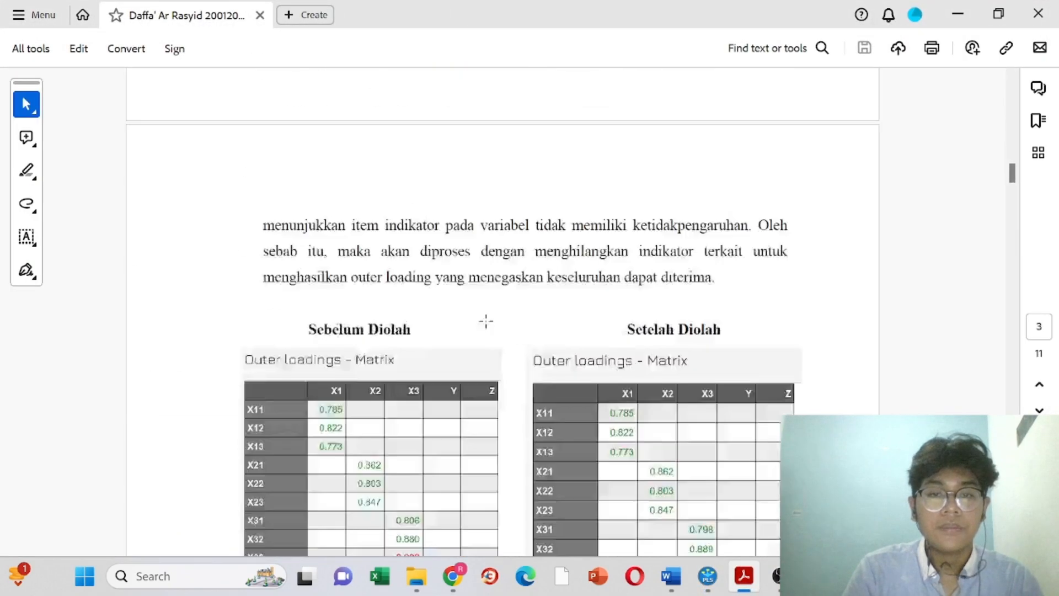
scroll(486, 320, down, 12)
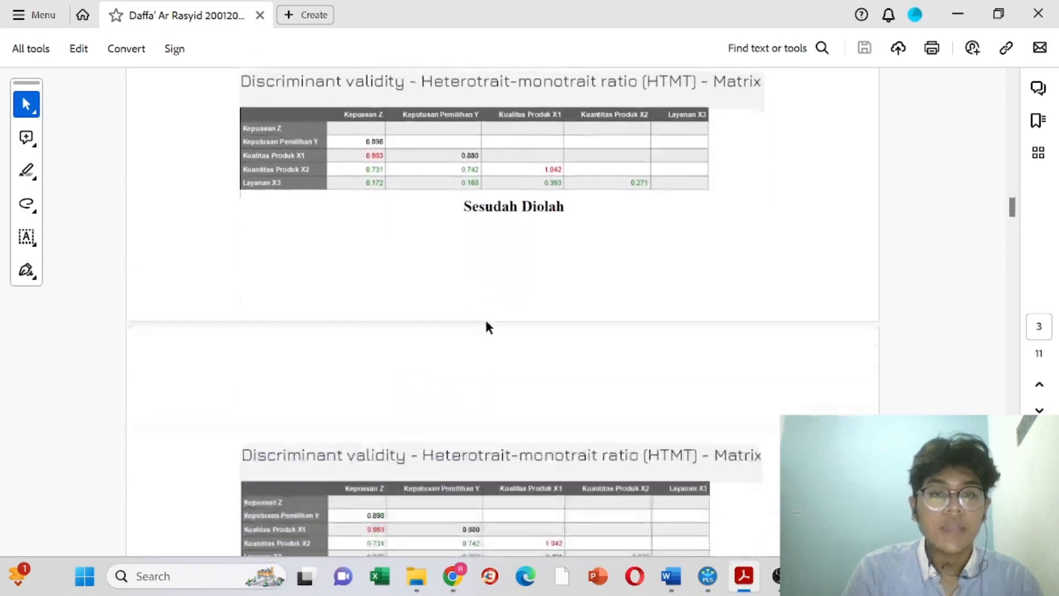
scroll(486, 320, down, 1)
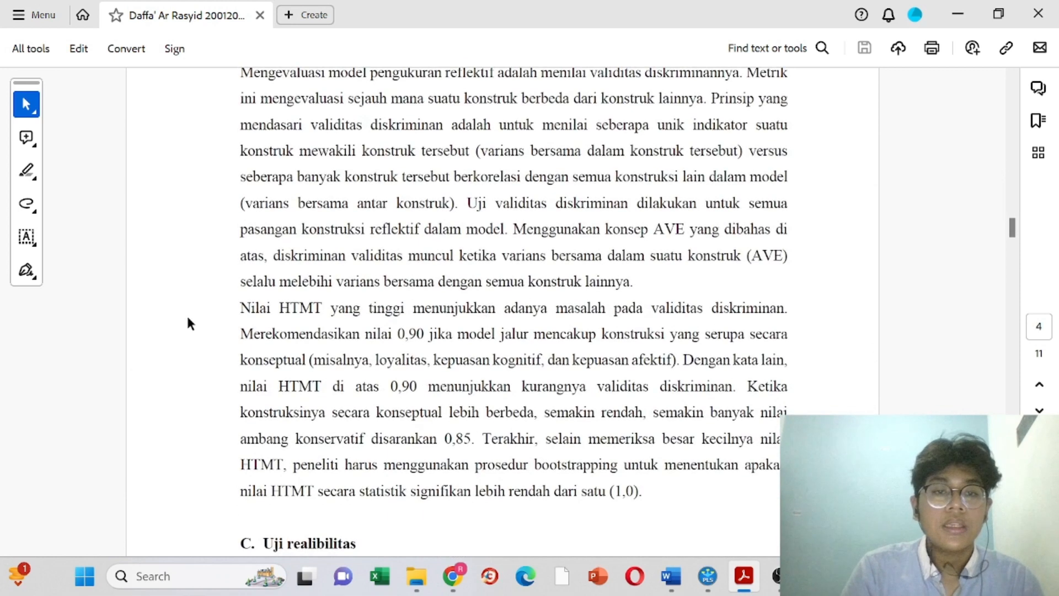
drag(240, 307, 561, 340)
click(596, 389)
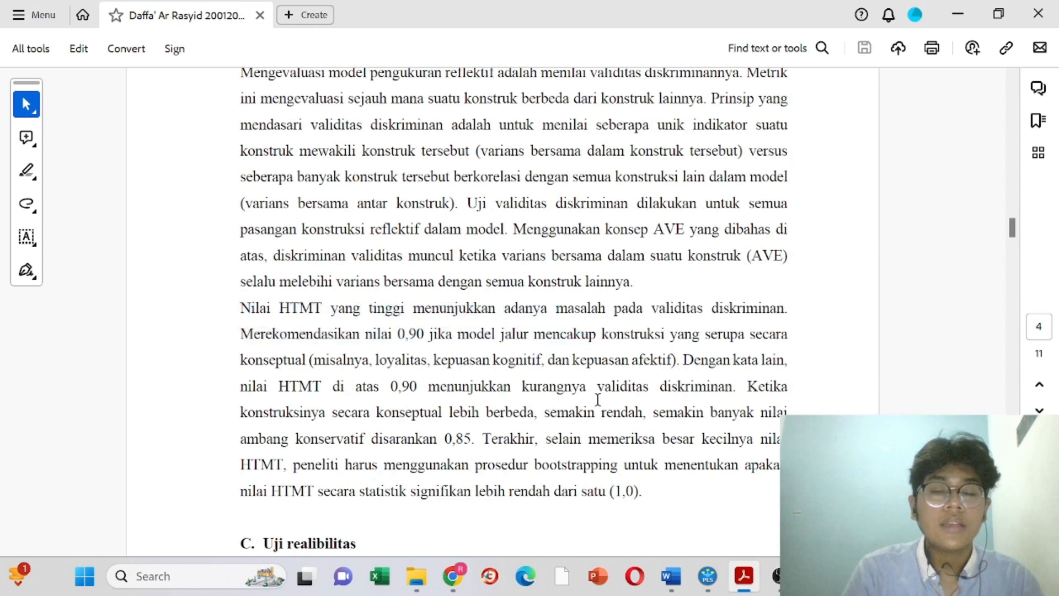
drag(399, 334, 439, 337)
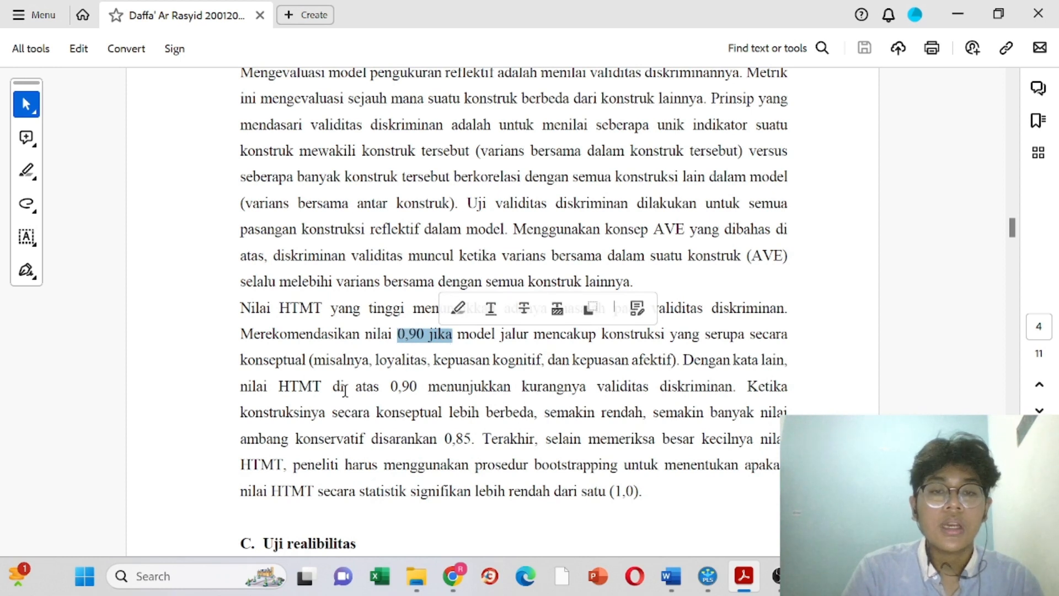
drag(445, 440, 498, 440)
drag(391, 387, 418, 389)
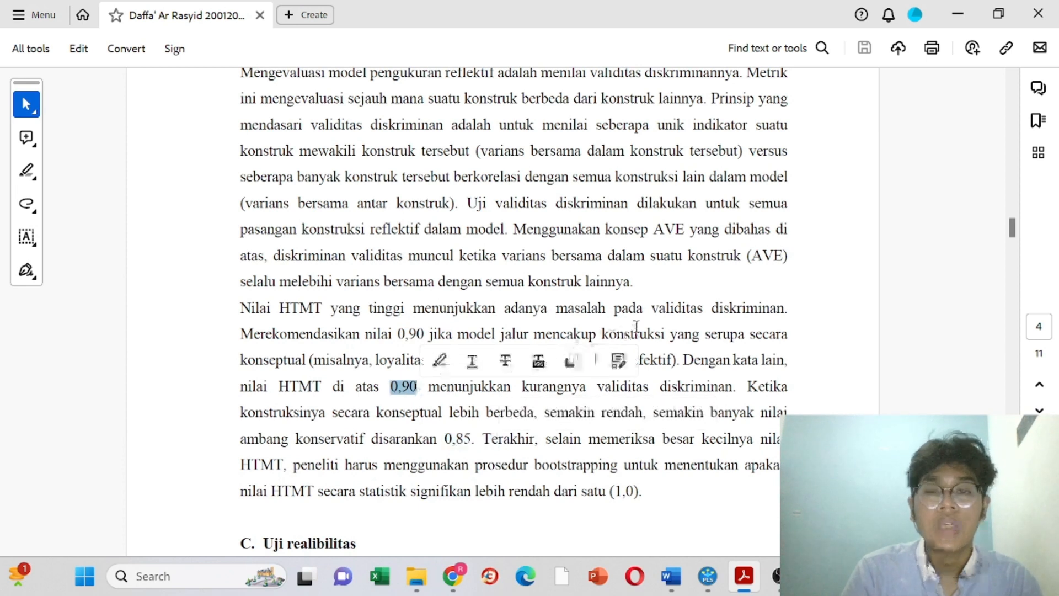
click(628, 304)
drag(556, 308, 786, 309)
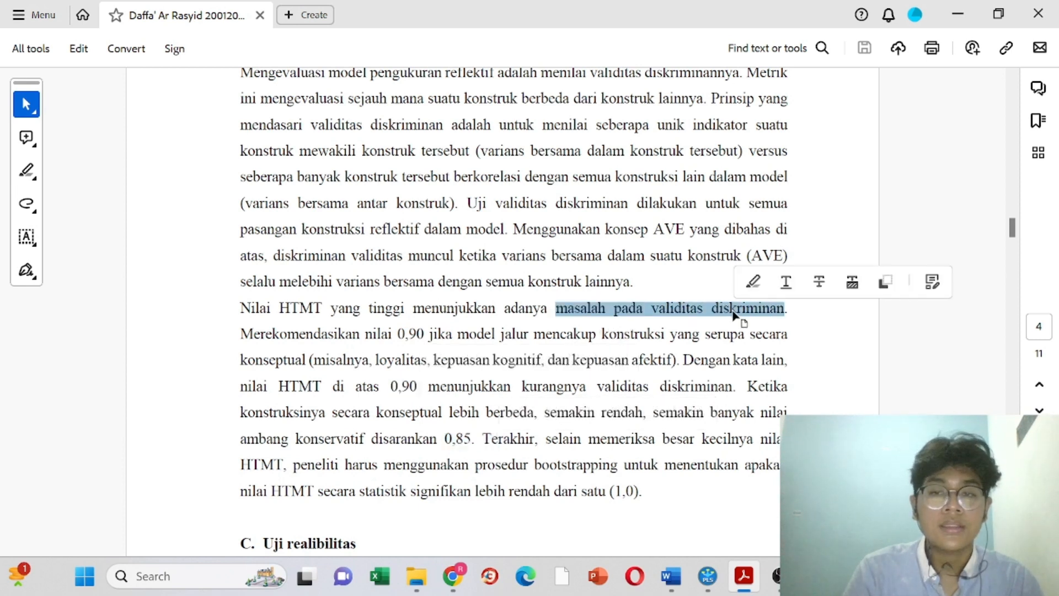
click(708, 576)
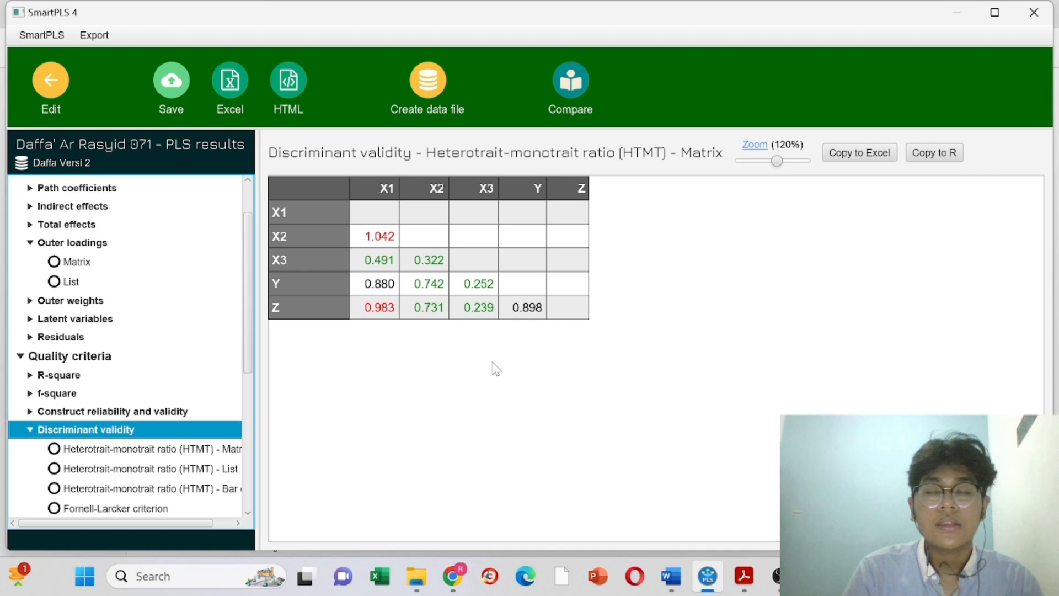
Step: Point out the 0.983 Z–X1 HTMT value, review the reliability overview's AVE values, then return to the PDF
click(294, 312)
click(386, 310)
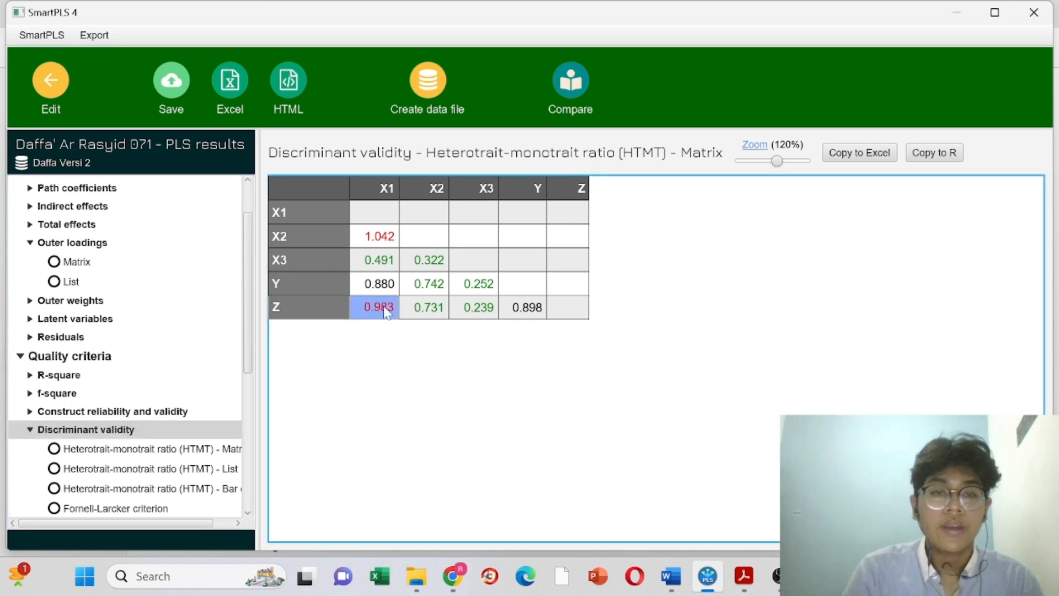
click(96, 413)
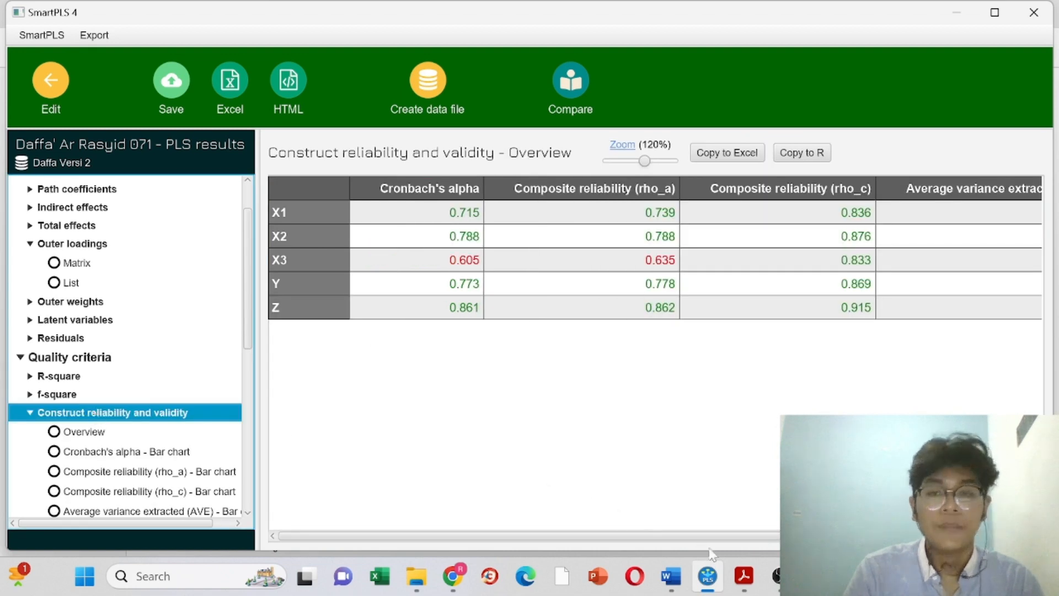
scroll(657, 463, right, 2)
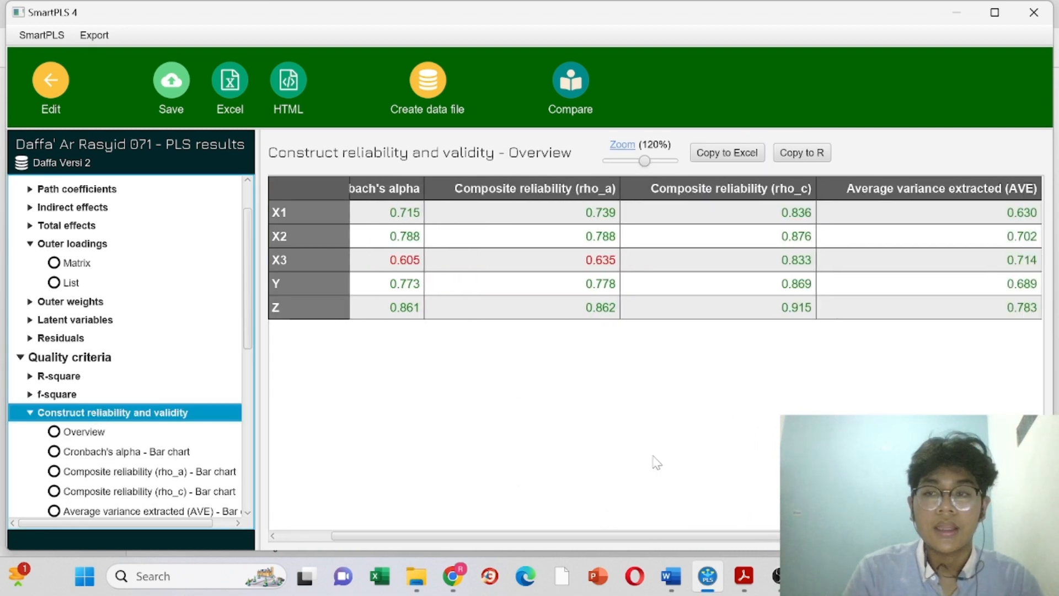
click(744, 576)
scroll(569, 366, up, 10)
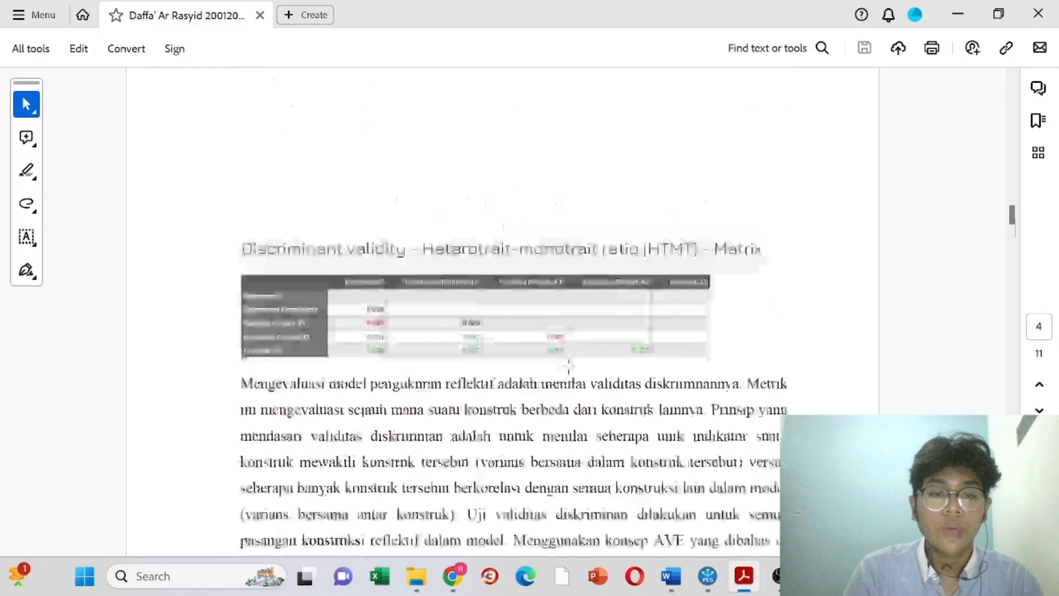
Step: In the report's Cronbach alpha section, highlight the test explanation and the words 'tabel Cronbach alpha'
scroll(569, 365, down, 10)
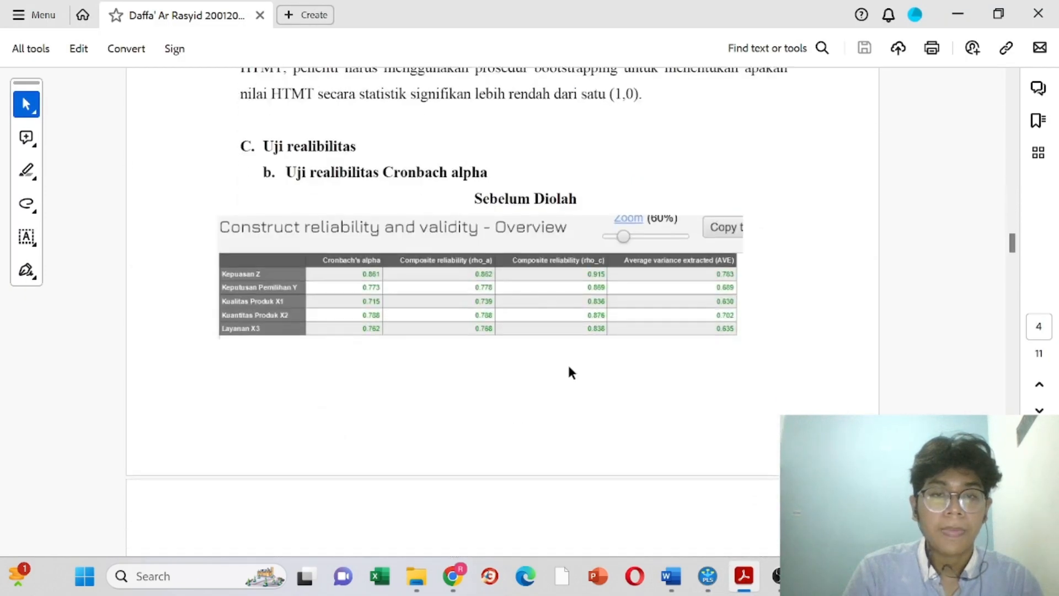
scroll(570, 371, down, 10)
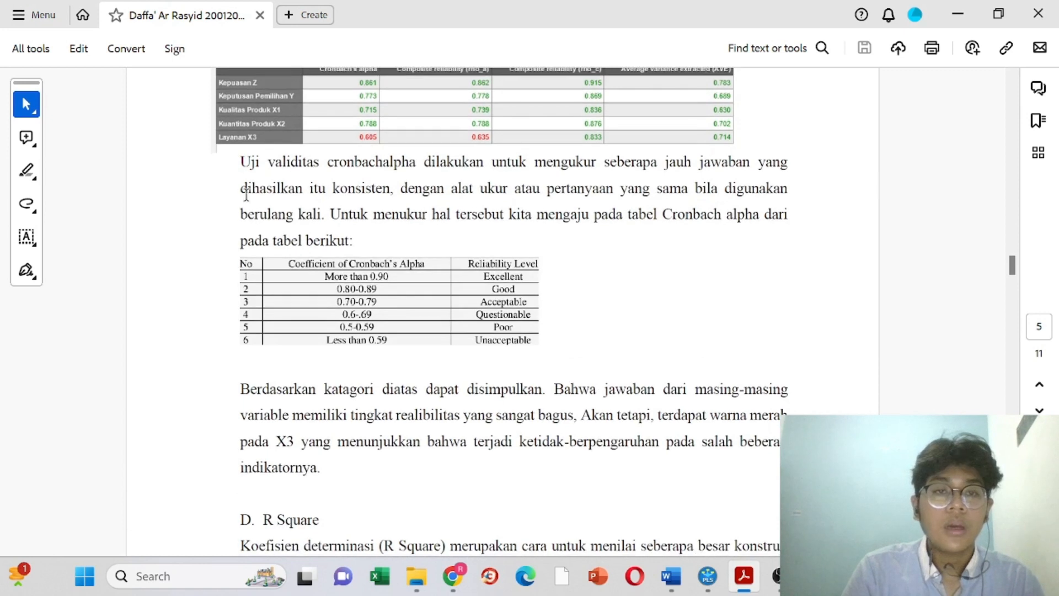
drag(243, 159, 744, 177)
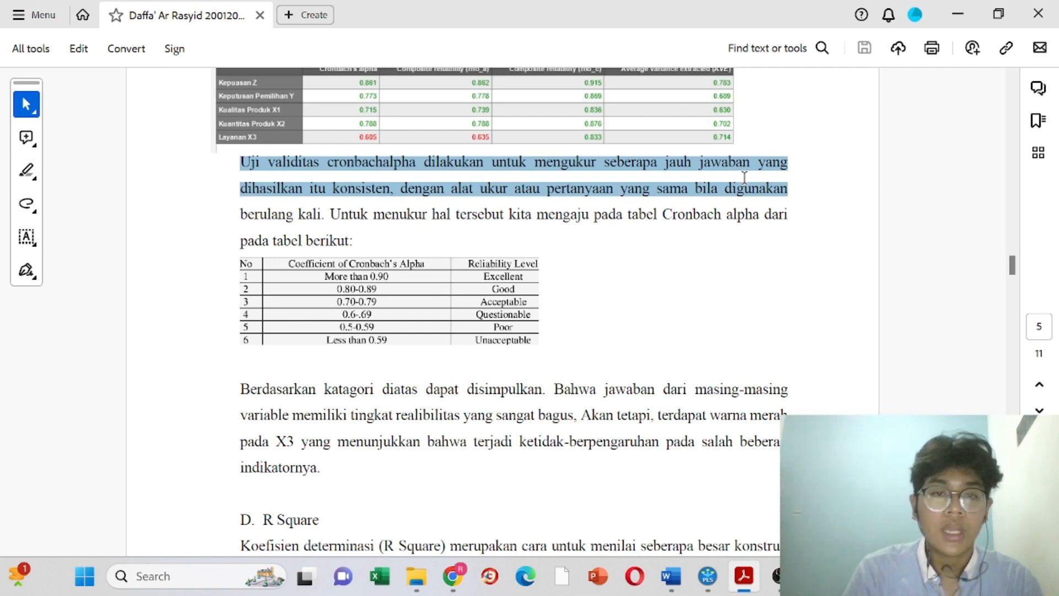
click(632, 219)
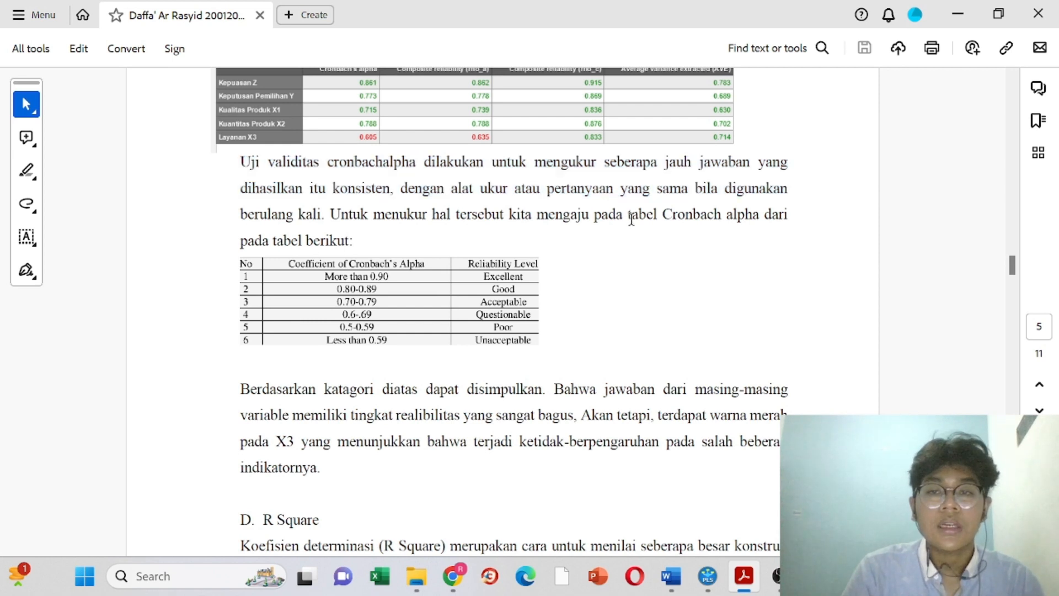
drag(632, 219, 732, 227)
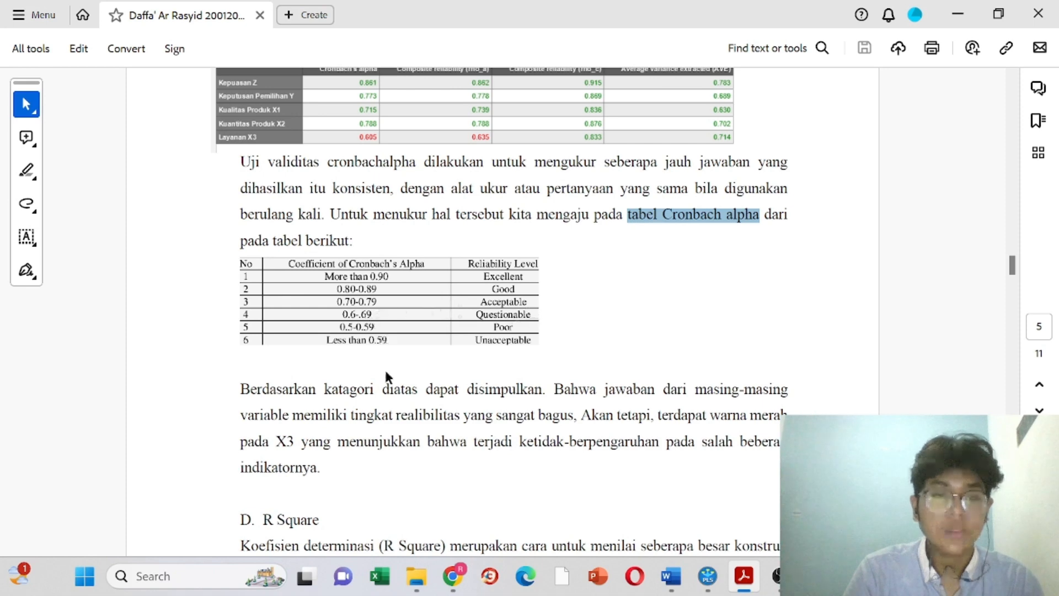
Step: Highlight the reliability conclusion, then point out X3's 0.605 Cronbach's alpha in SmartPLS
scroll(384, 369, down, 3)
drag(242, 275, 532, 318)
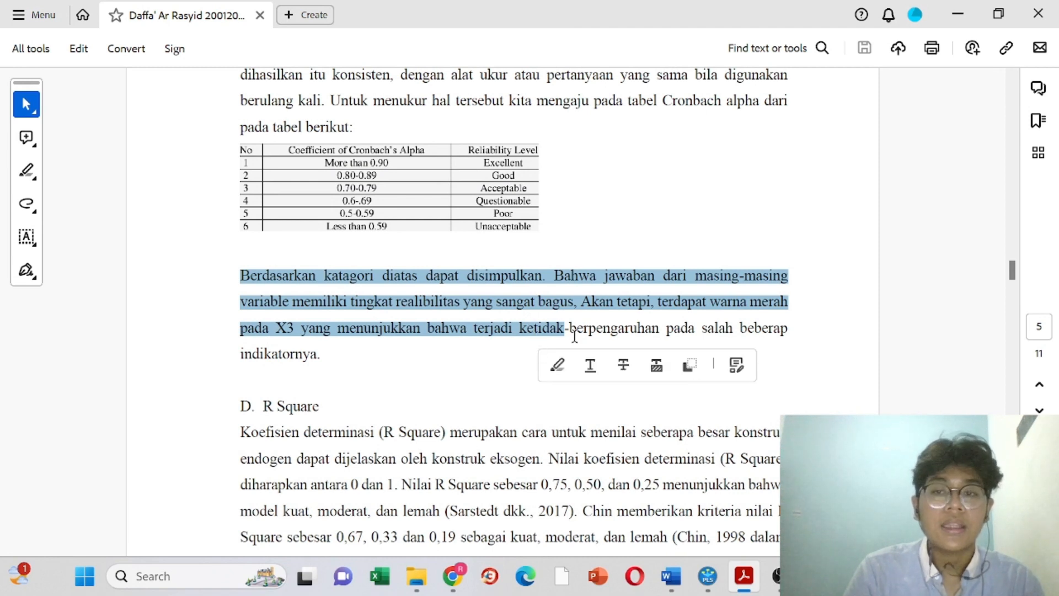
click(708, 576)
click(375, 263)
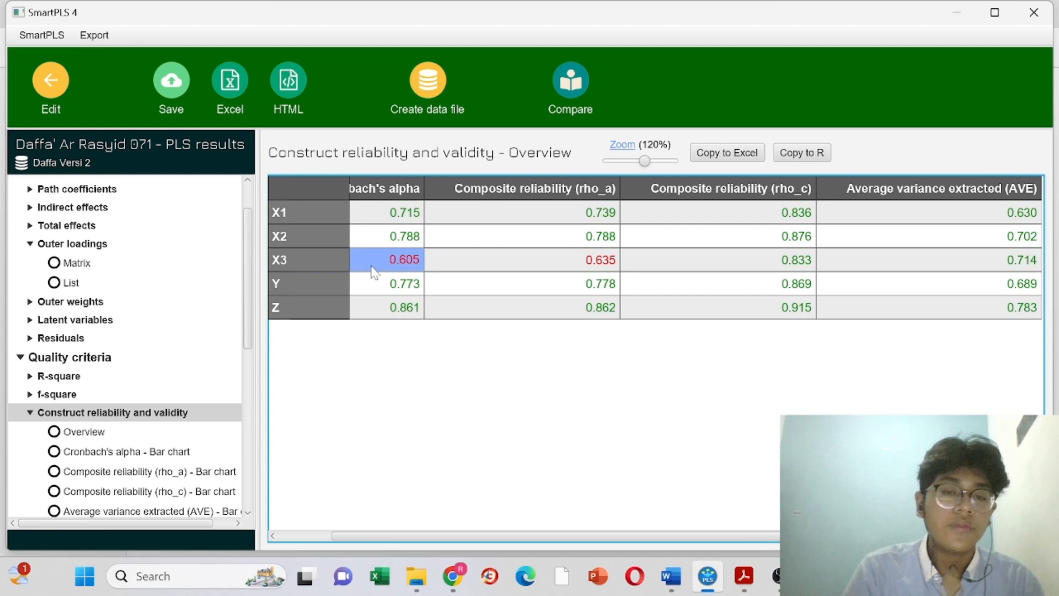
Step: Show the R-square overview (Z 0.669, Y 0.567), then bring the PDF to its R Square section
scroll(153, 380, down, 3)
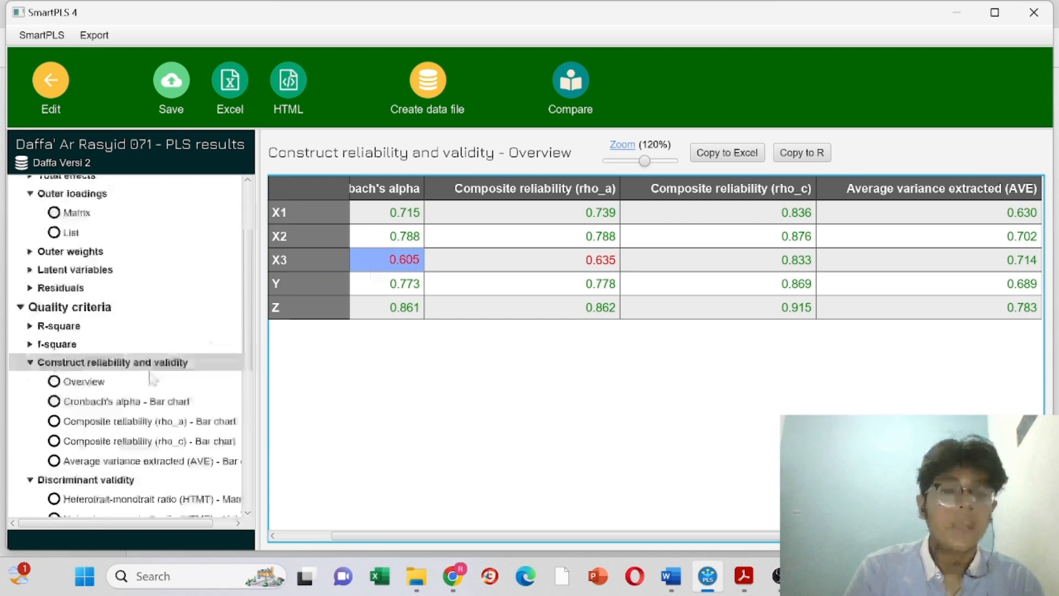
scroll(152, 379, up, 2)
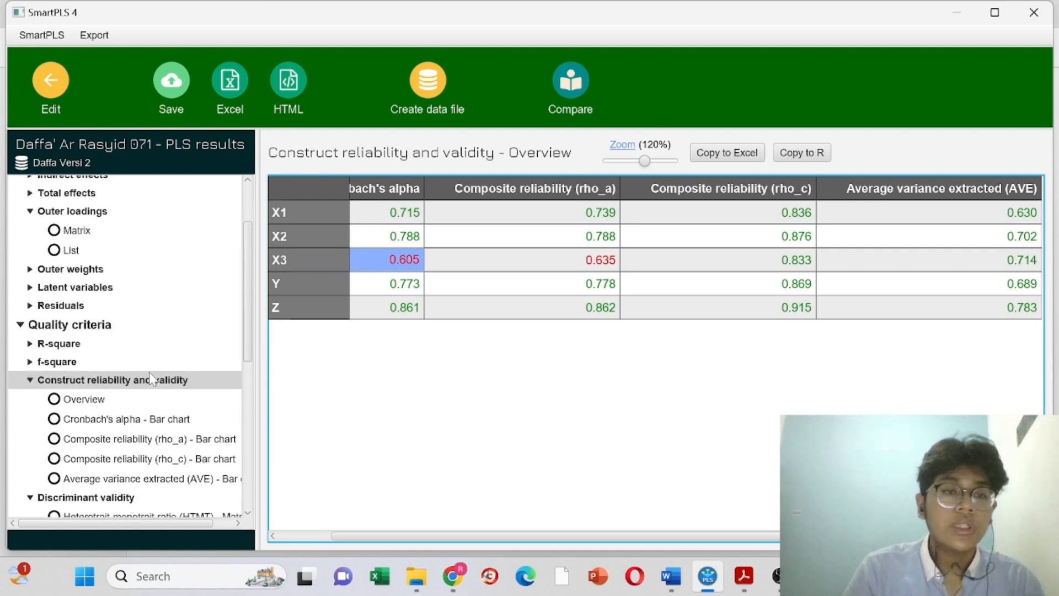
click(71, 348)
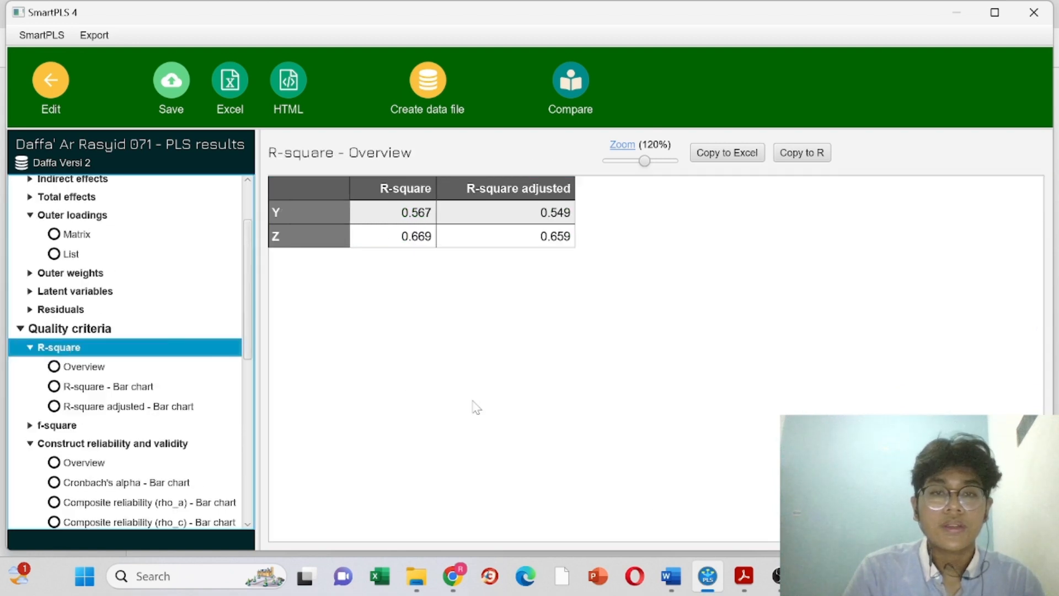
click(744, 576)
scroll(579, 402, down, 5)
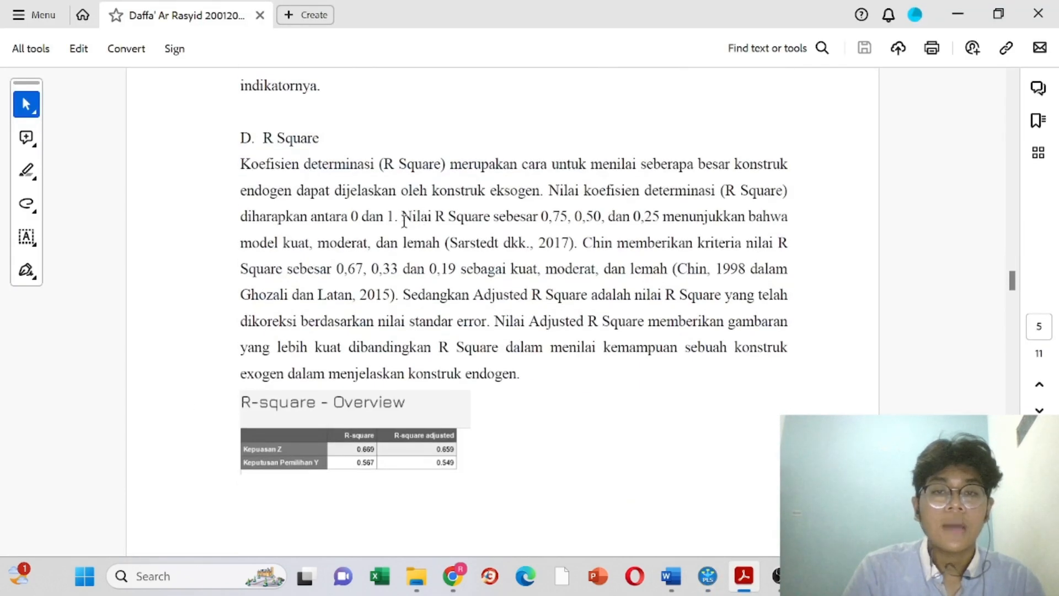
Step: Highlight 'Nilai R Square', then read through the R-square table and bullets down to section E. F Square
drag(405, 220, 490, 219)
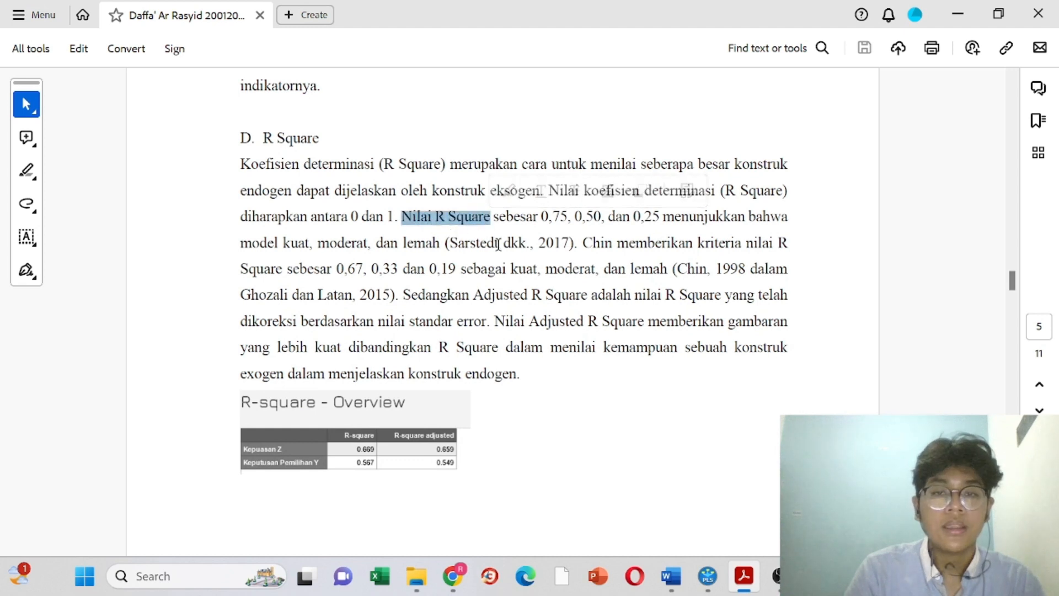
click(444, 224)
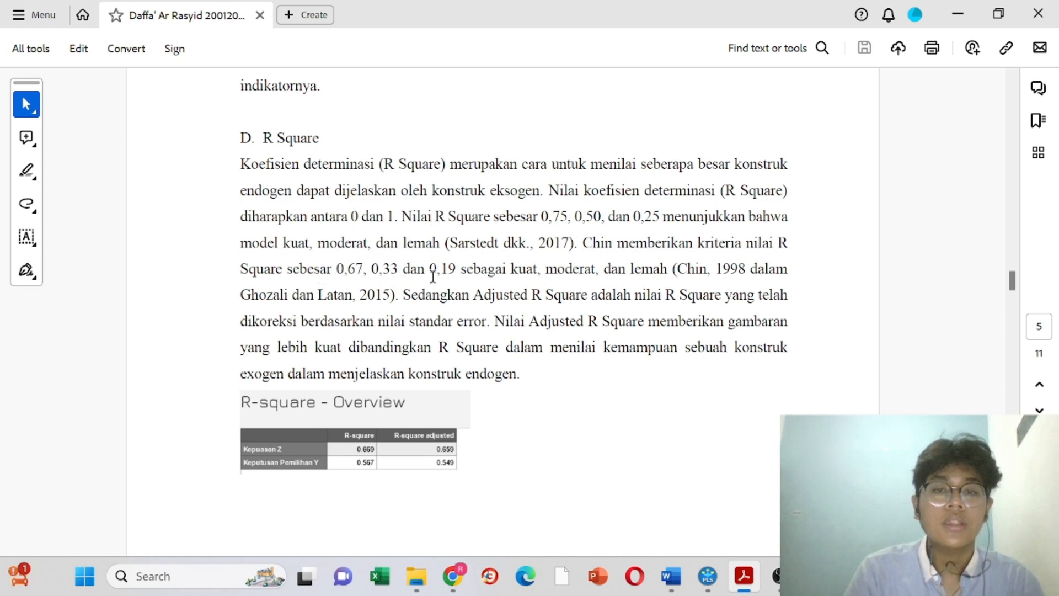
scroll(452, 278, down, 2)
scroll(453, 277, down, 5)
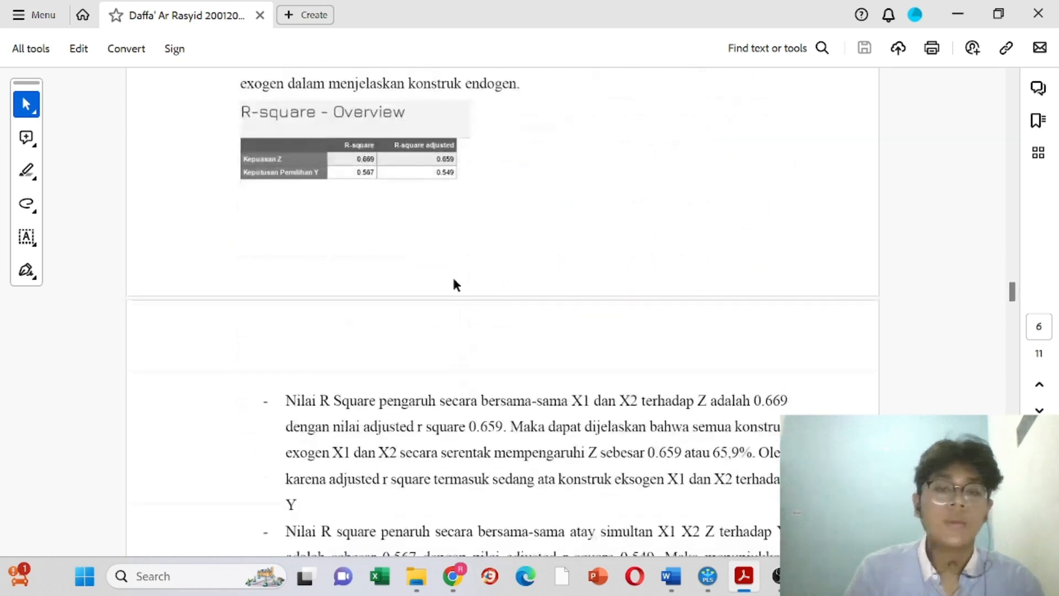
scroll(453, 277, up, 4)
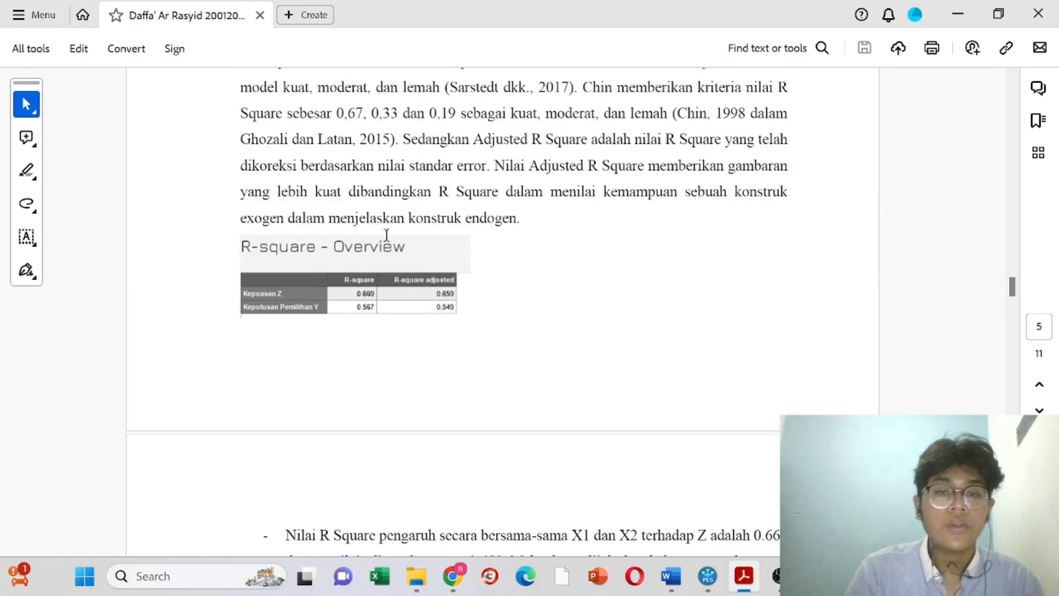
scroll(510, 82, down, 4)
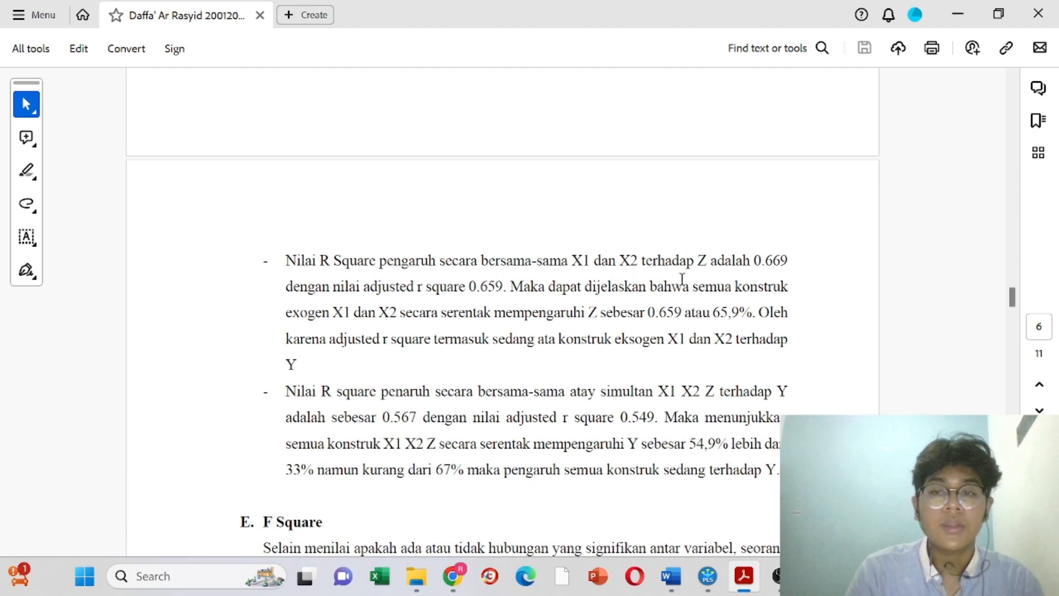
scroll(743, 284, up, 3)
scroll(371, 240, down, 3)
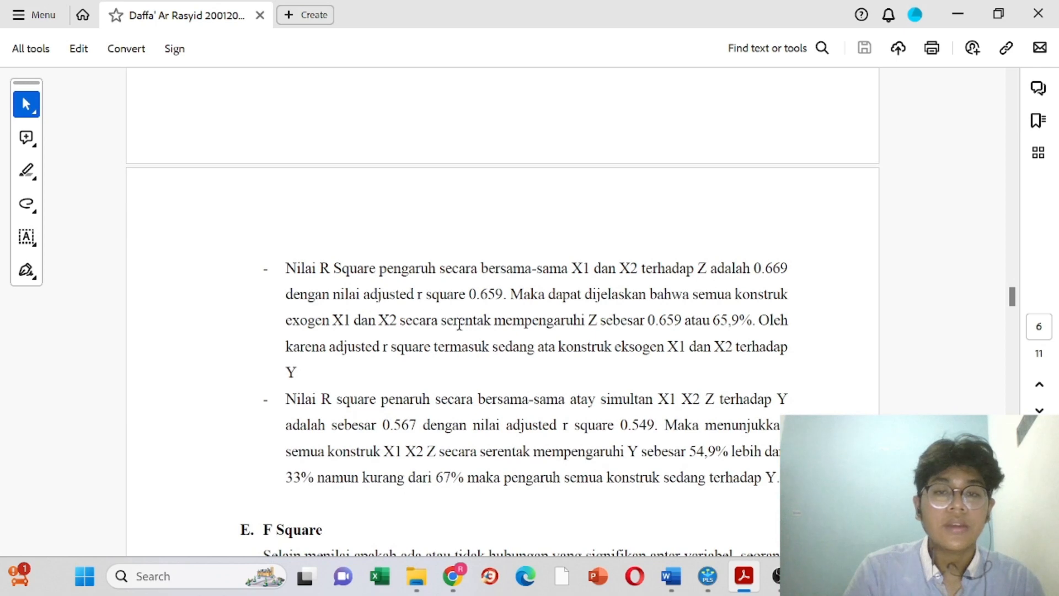
scroll(488, 334, up, 4)
scroll(544, 326, down, 2)
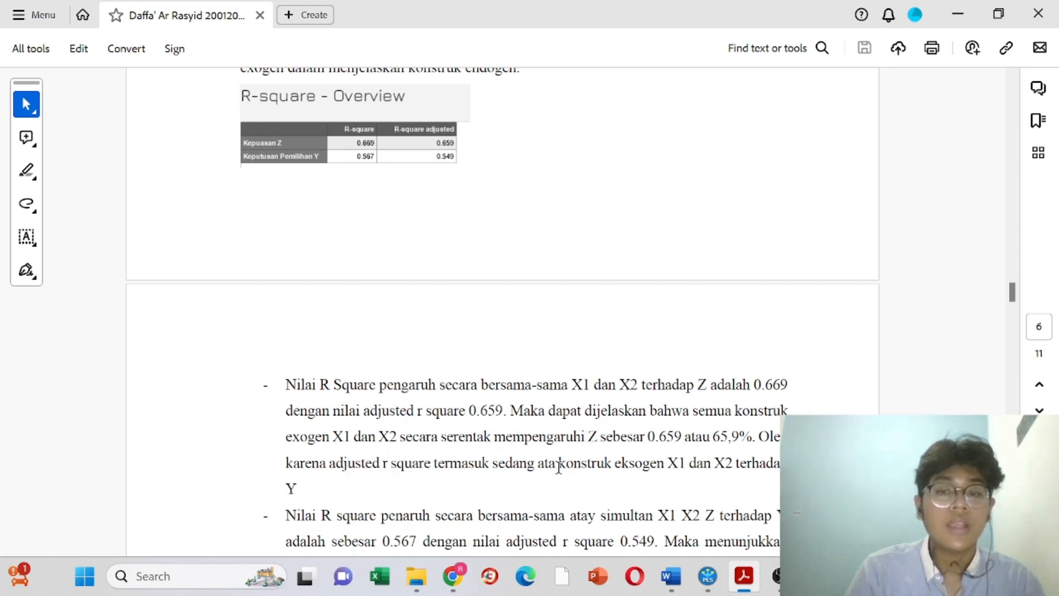
scroll(559, 466, down, 1)
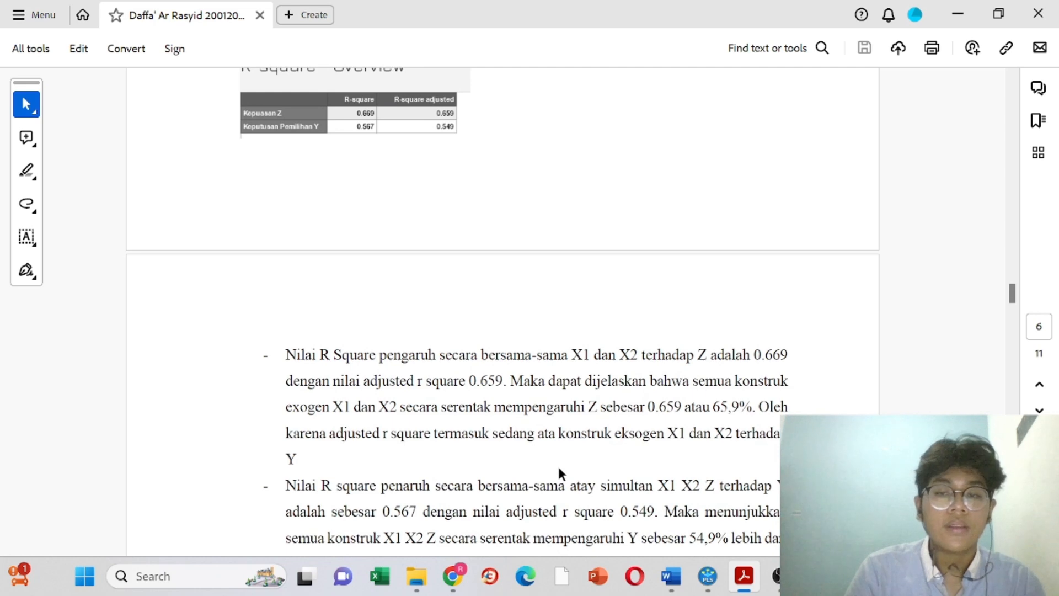
scroll(560, 469, up, 3)
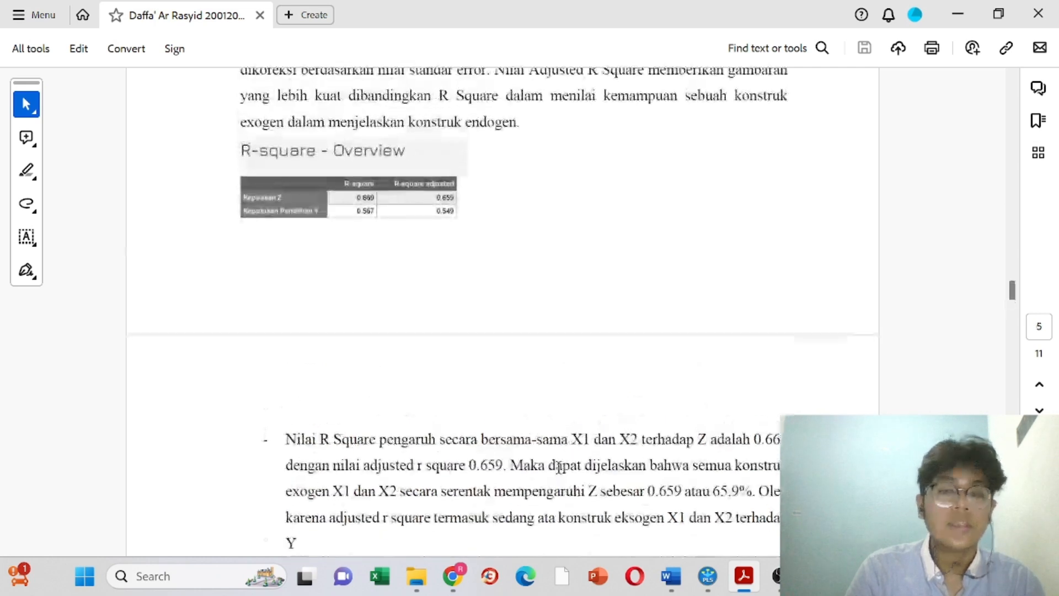
scroll(558, 467, down, 10)
scroll(559, 468, up, 2)
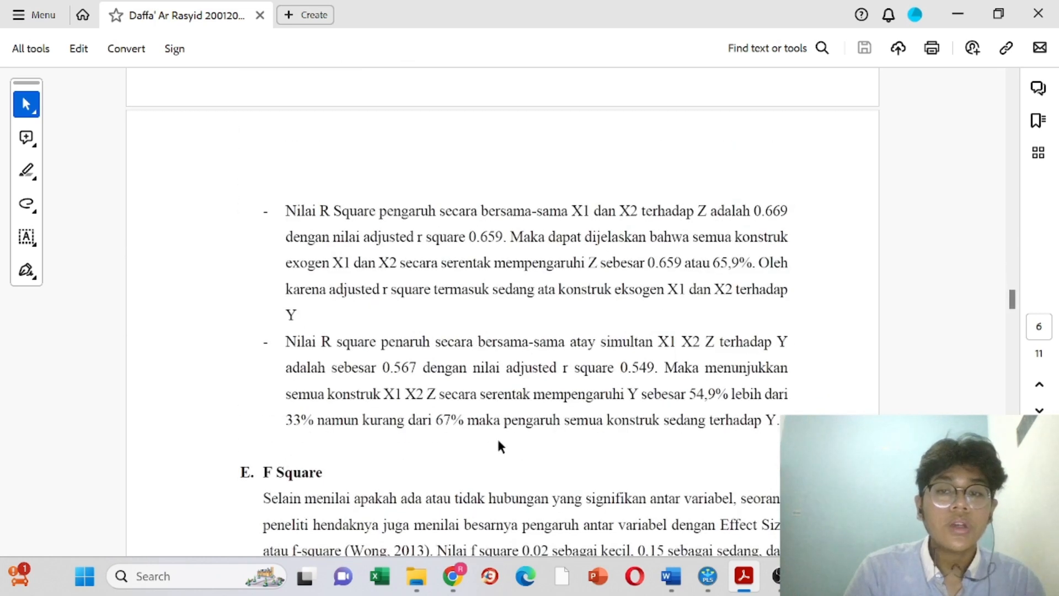
scroll(346, 369, up, 7)
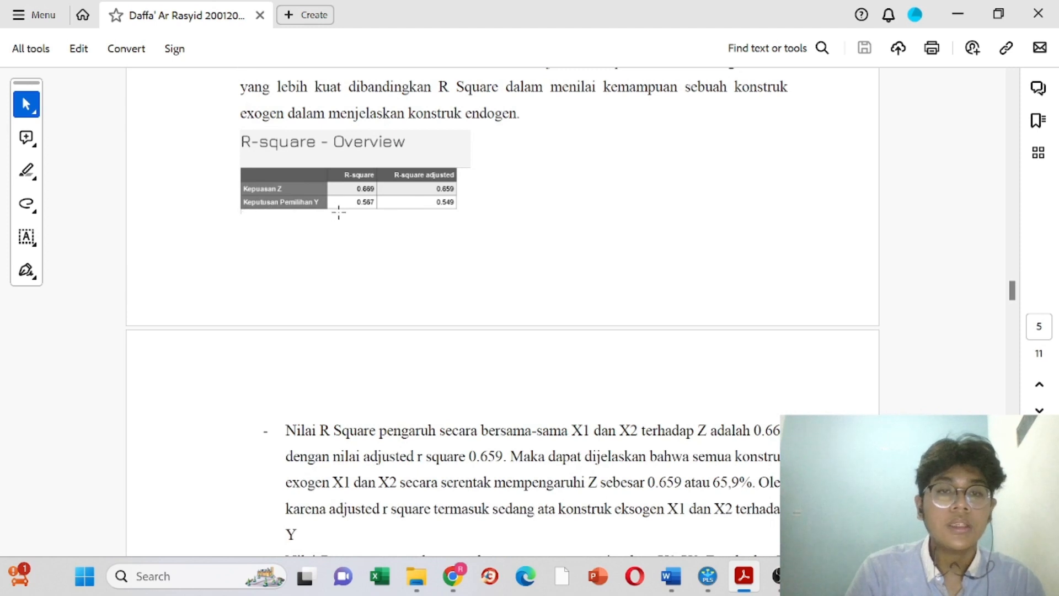
scroll(337, 210, down, 5)
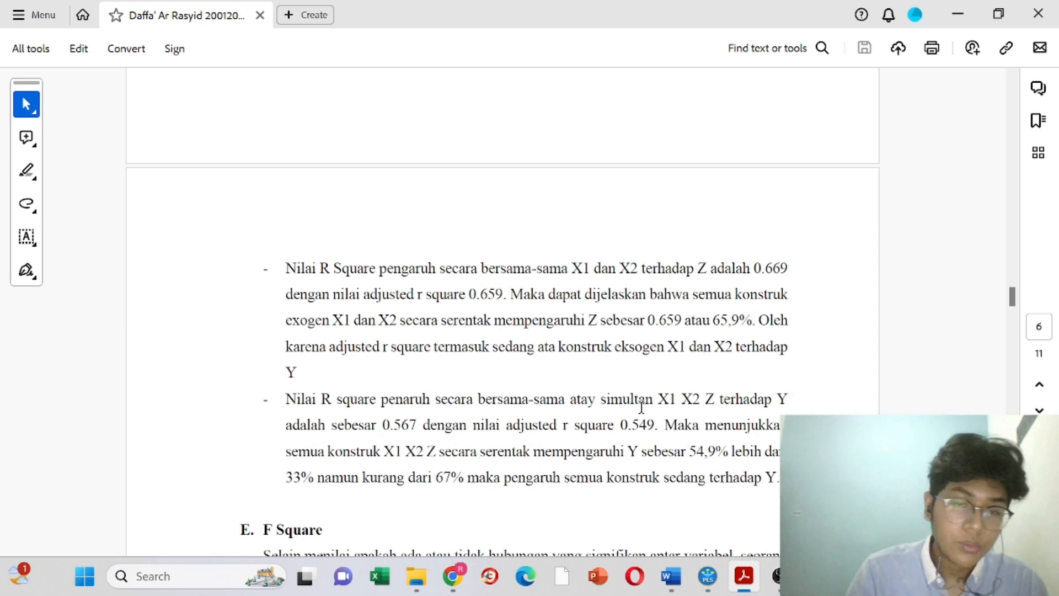
scroll(641, 407, down, 5)
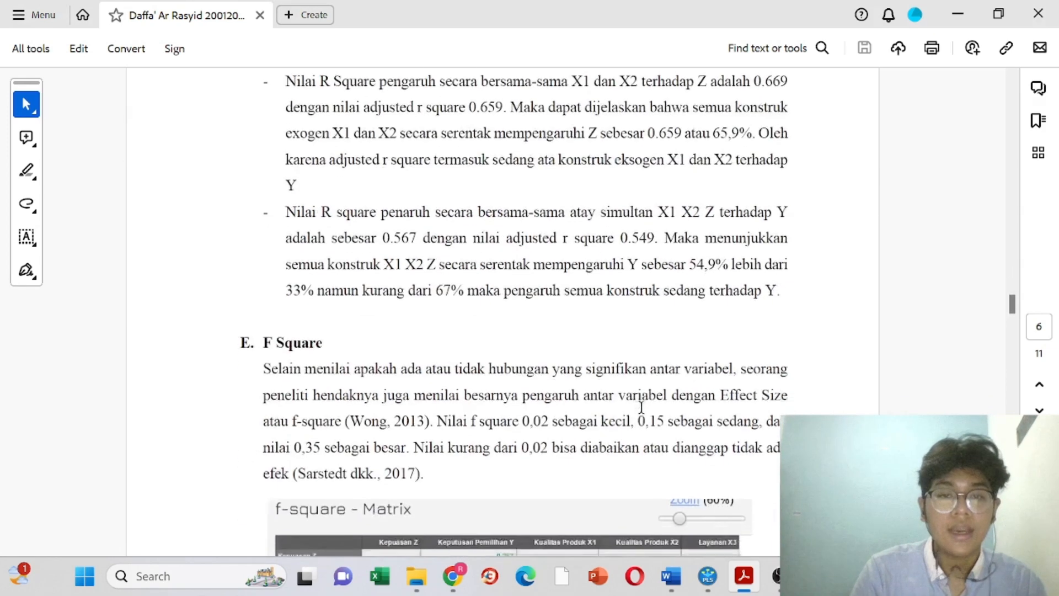
Step: Show the f-square matrix (X1→Z 0.913, Z→Y 0.257), then return to the report's F Square table
click(708, 576)
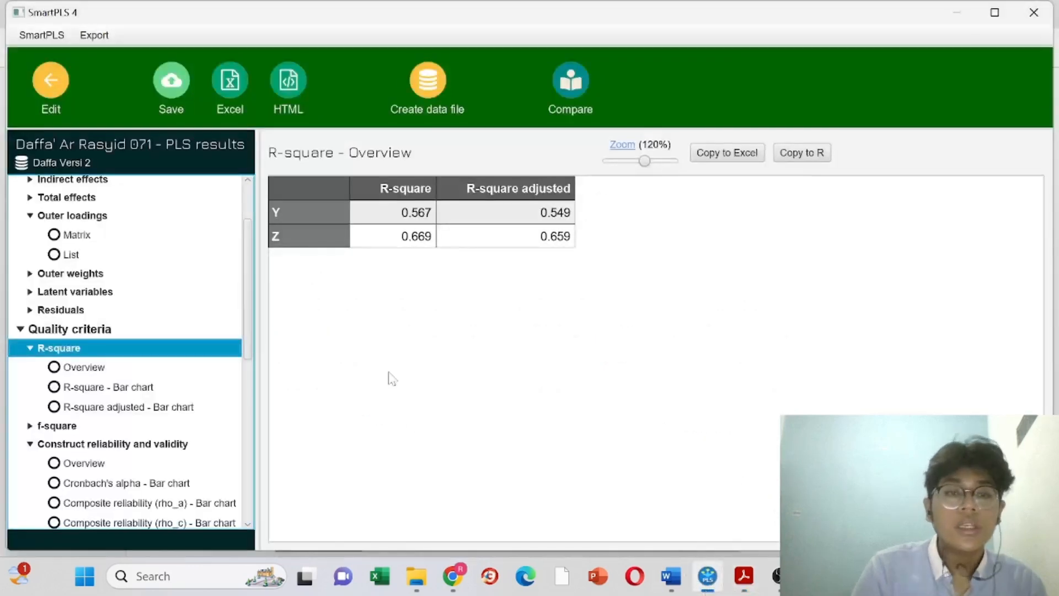
click(60, 426)
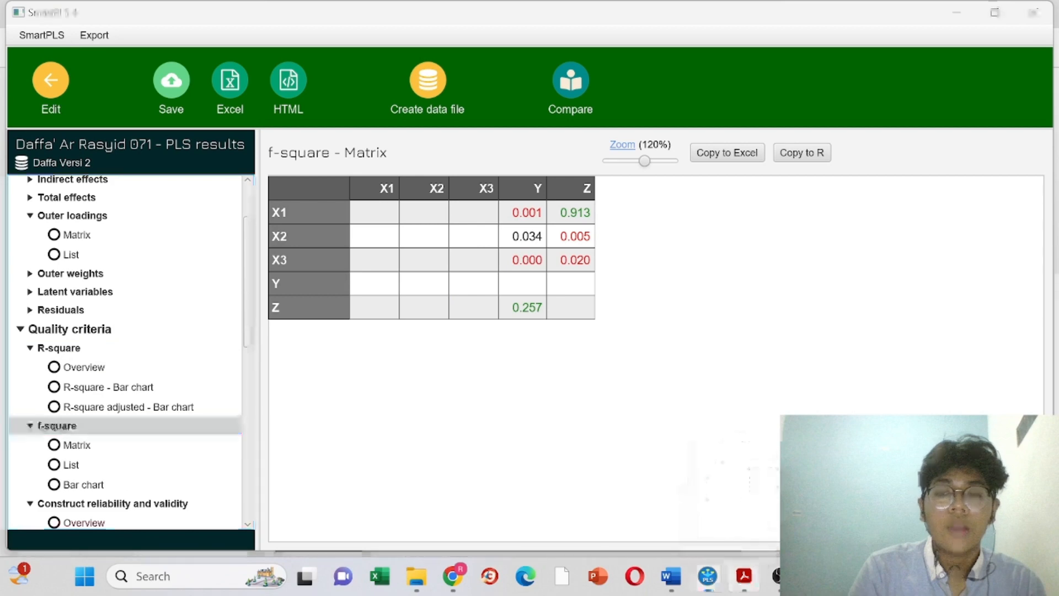
click(744, 576)
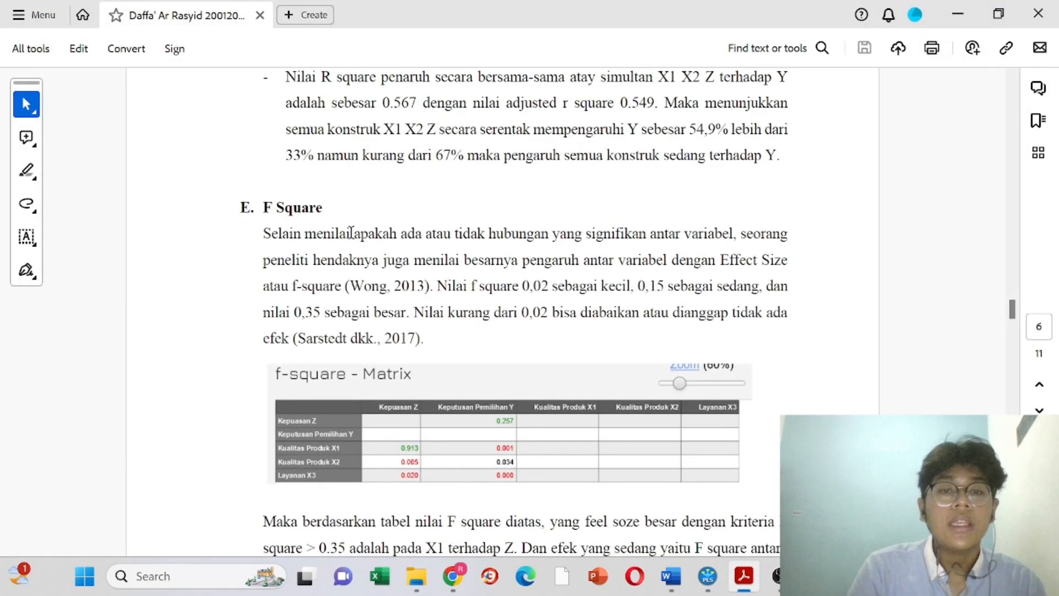
Step: Highlight the sentence on significant relationships, then move down to page 7's outer-model VIF table
drag(351, 233, 714, 240)
scroll(713, 239, down, 2)
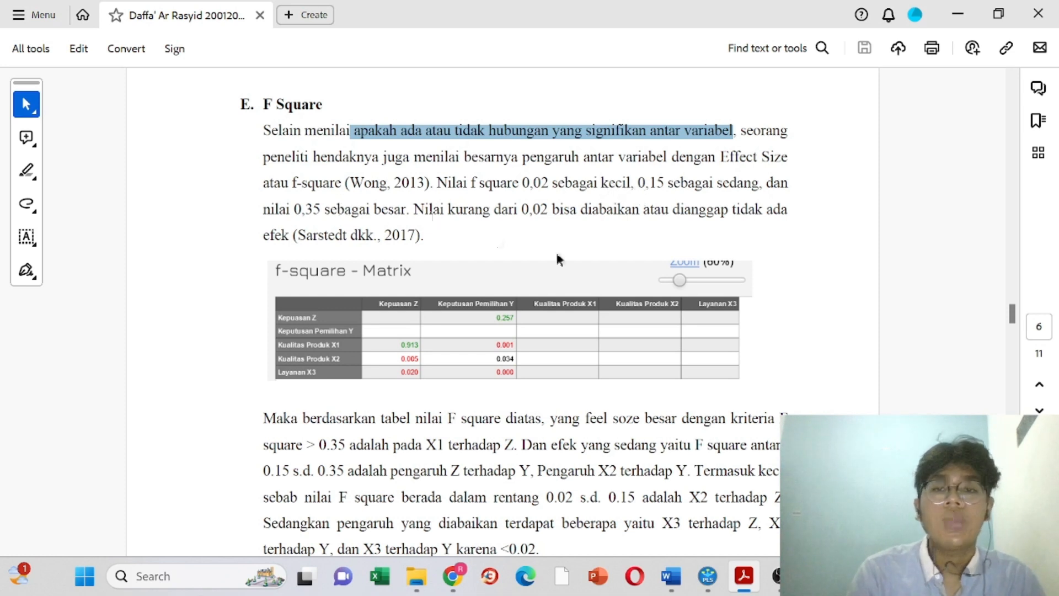
scroll(570, 259, down, 4)
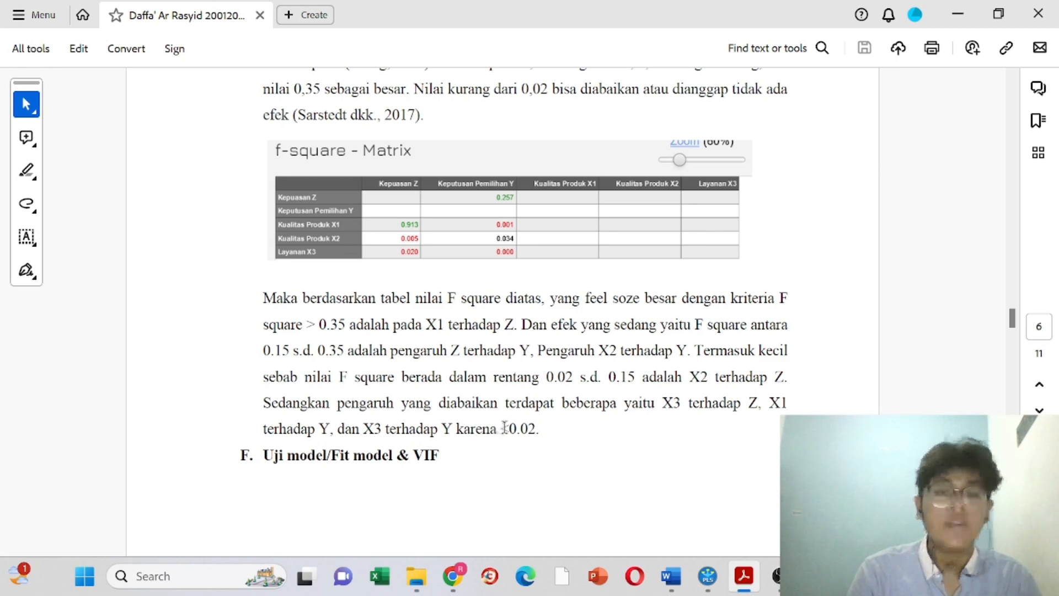
scroll(633, 433, down, 10)
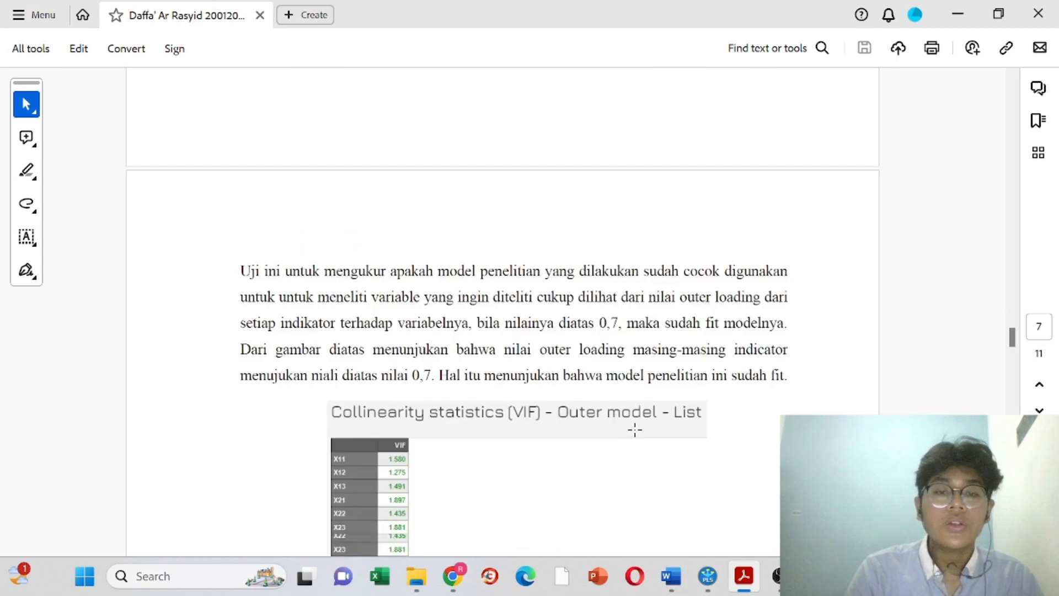
scroll(635, 430, down, 1)
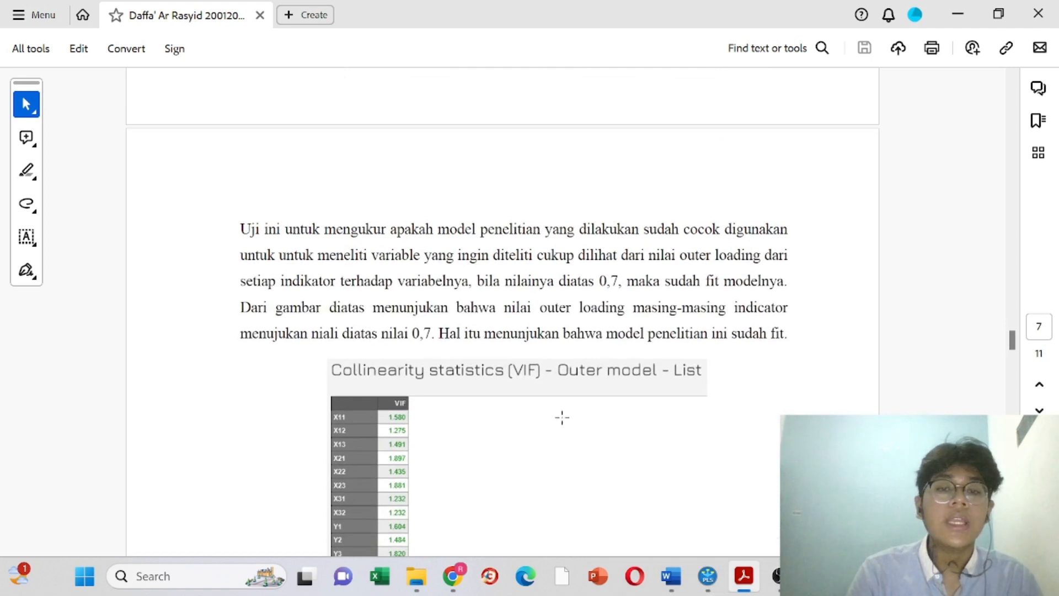
scroll(560, 416, down, 2)
Step: Bring the SmartPLS results window back to the front and look over the results
mouse_move(708, 576)
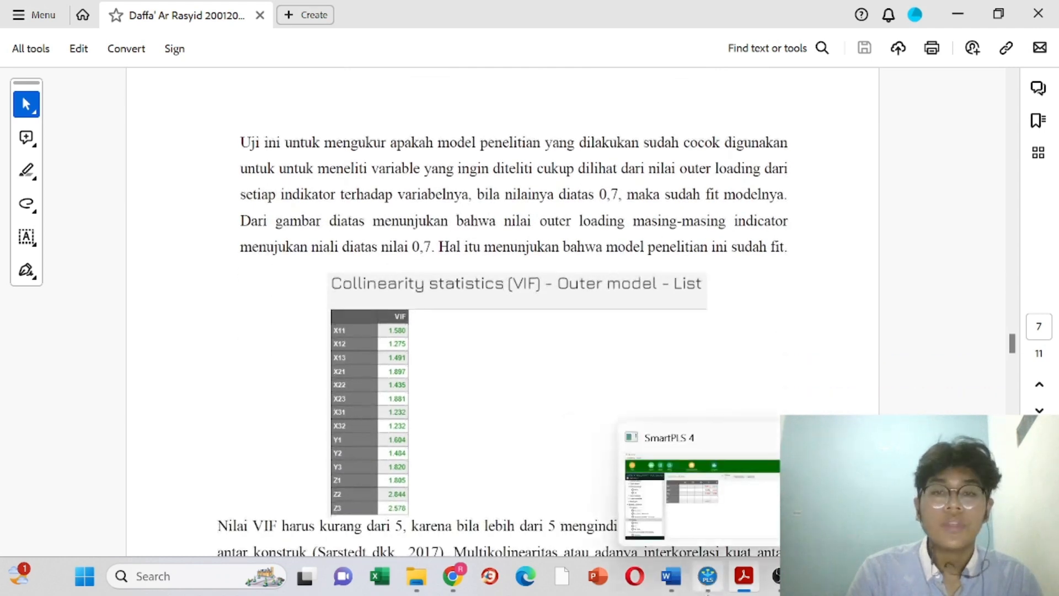
click(703, 530)
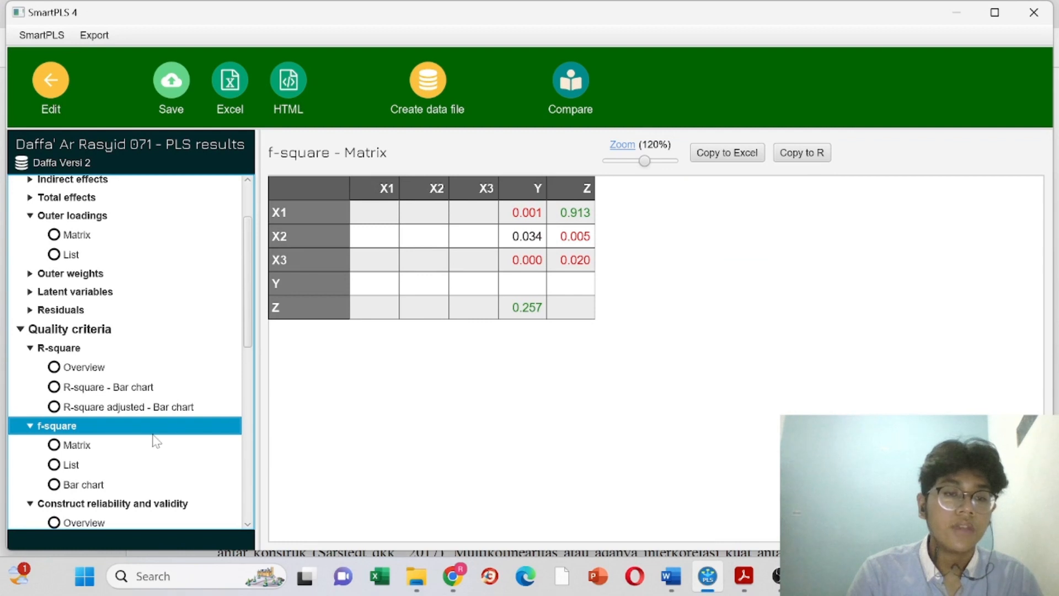
scroll(156, 438, down, 3)
scroll(157, 441, down, 1)
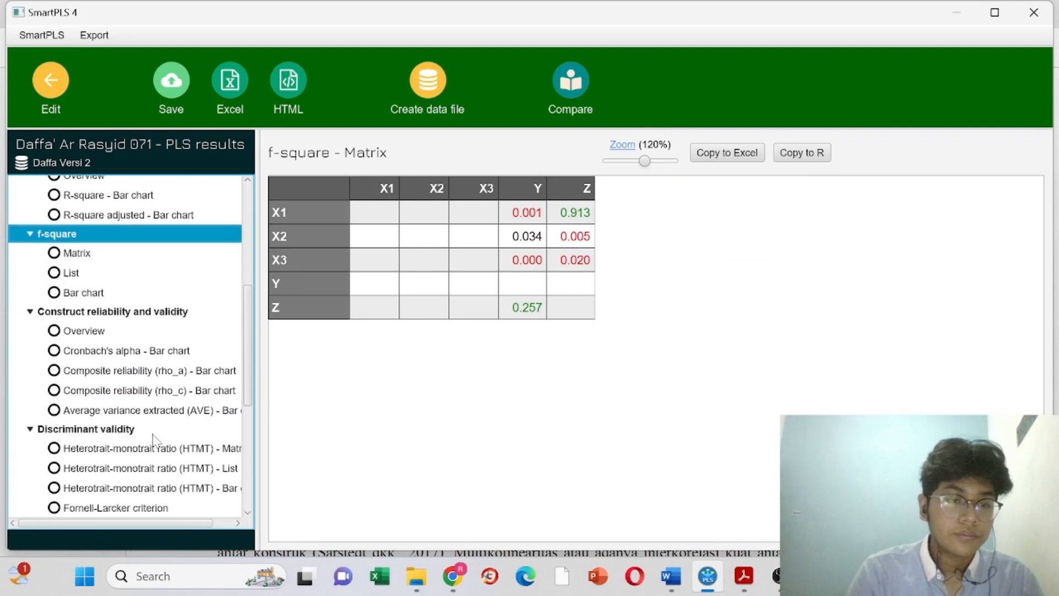
scroll(155, 439, up, 5)
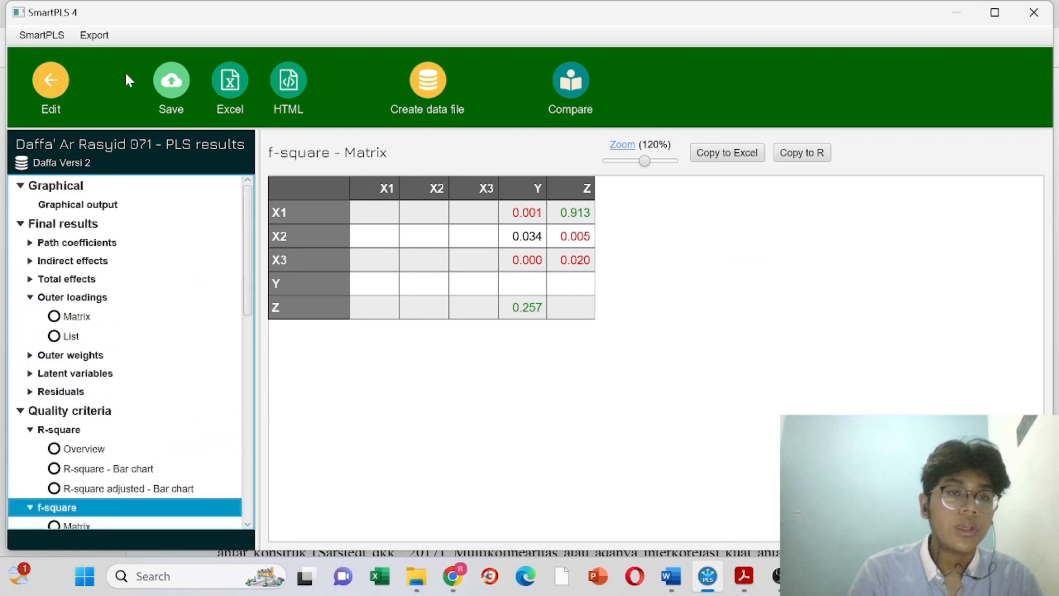
Step: Run bootstrapping with 5000 subsamples from the model editor
click(52, 88)
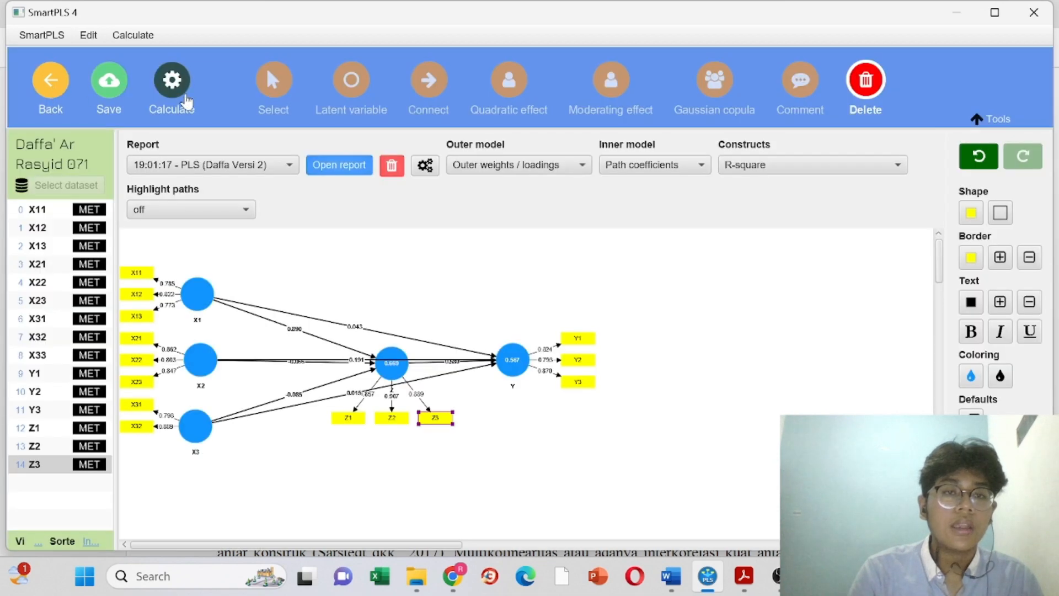
click(168, 91)
click(212, 152)
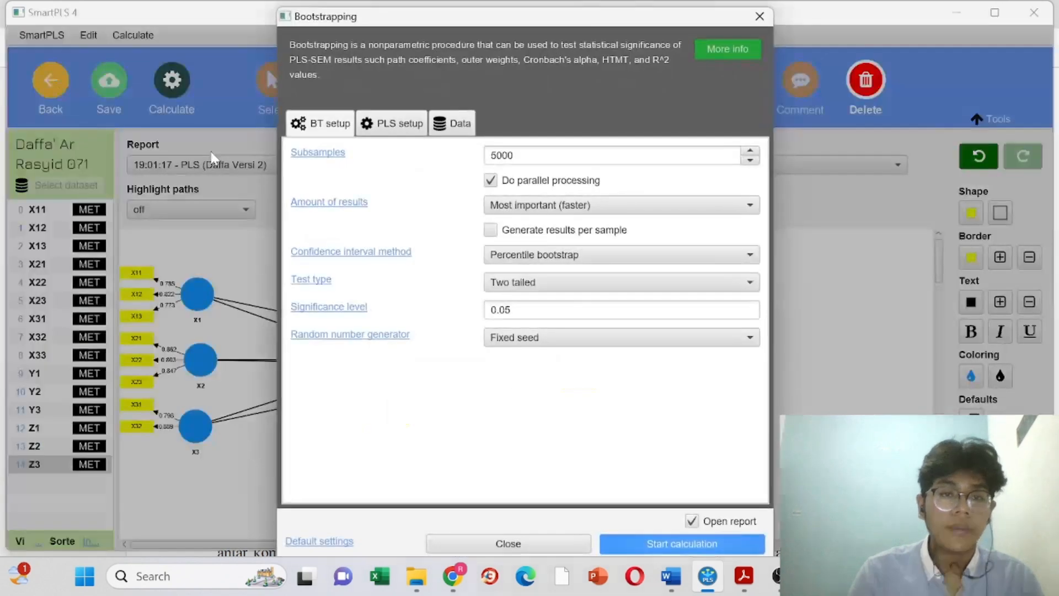
click(686, 545)
click(687, 545)
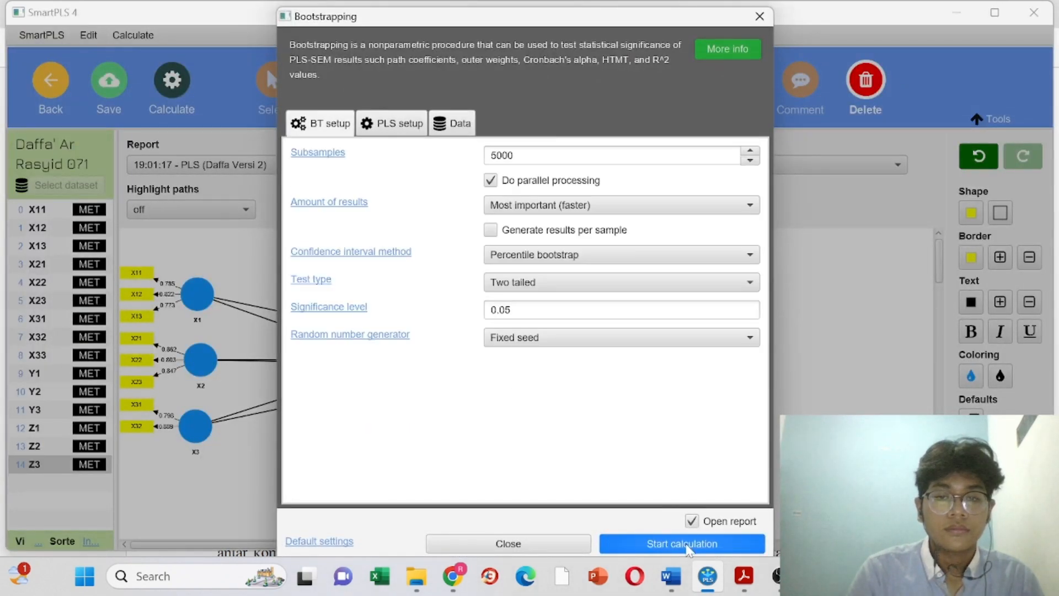
click(687, 545)
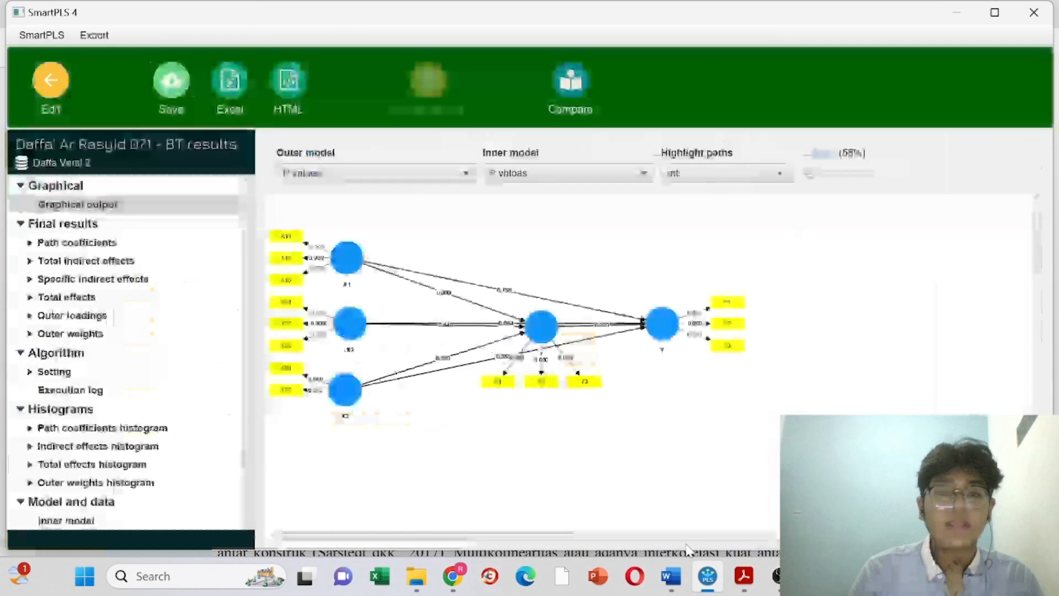
Step: Show the bootstrapped path coefficients table, with Z -> Y at p 0.000
scroll(148, 442, down, 2)
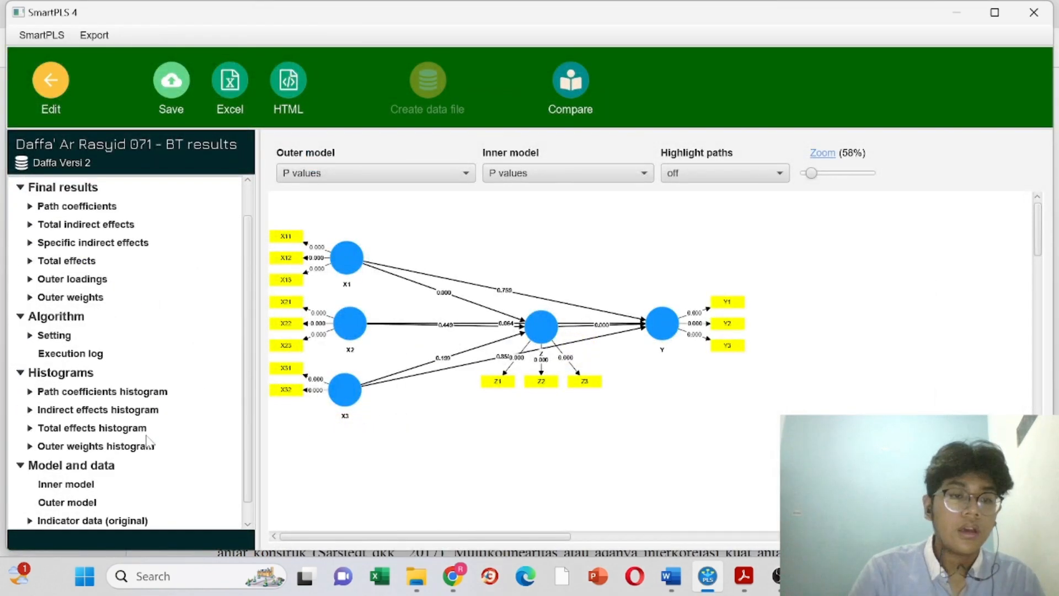
scroll(147, 441, up, 2)
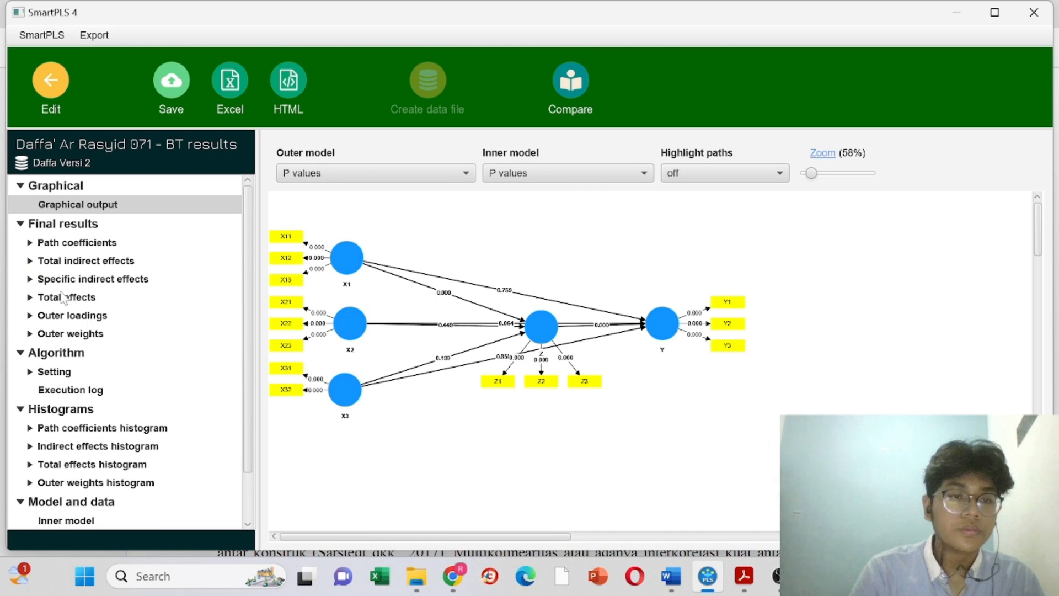
click(68, 246)
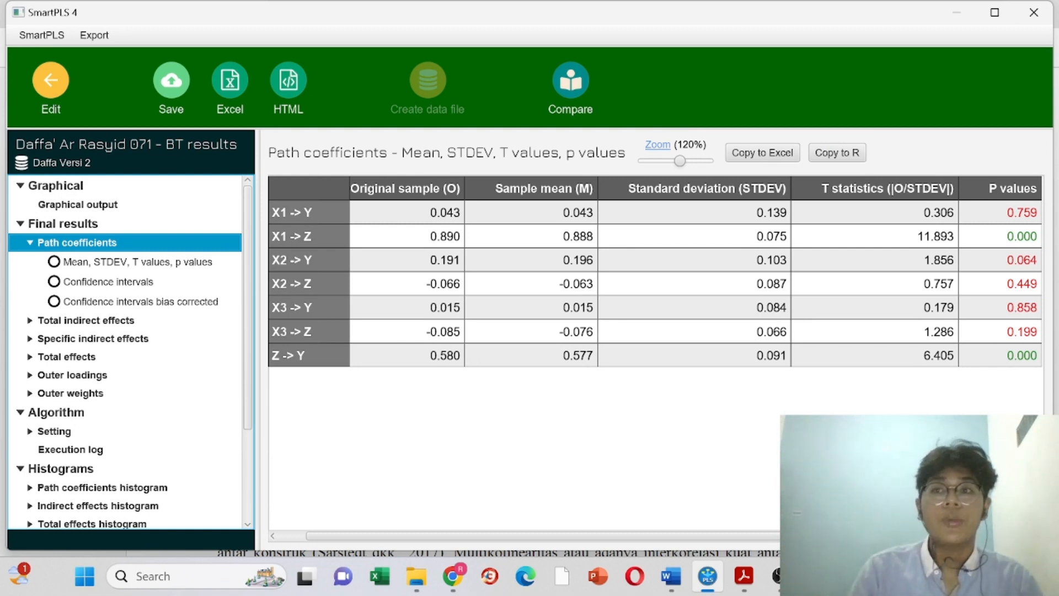
Step: Page the PDF past the outer loadings and path tables to page 9's conclusions, then return to SmartPLS
mouse_move(778, 576)
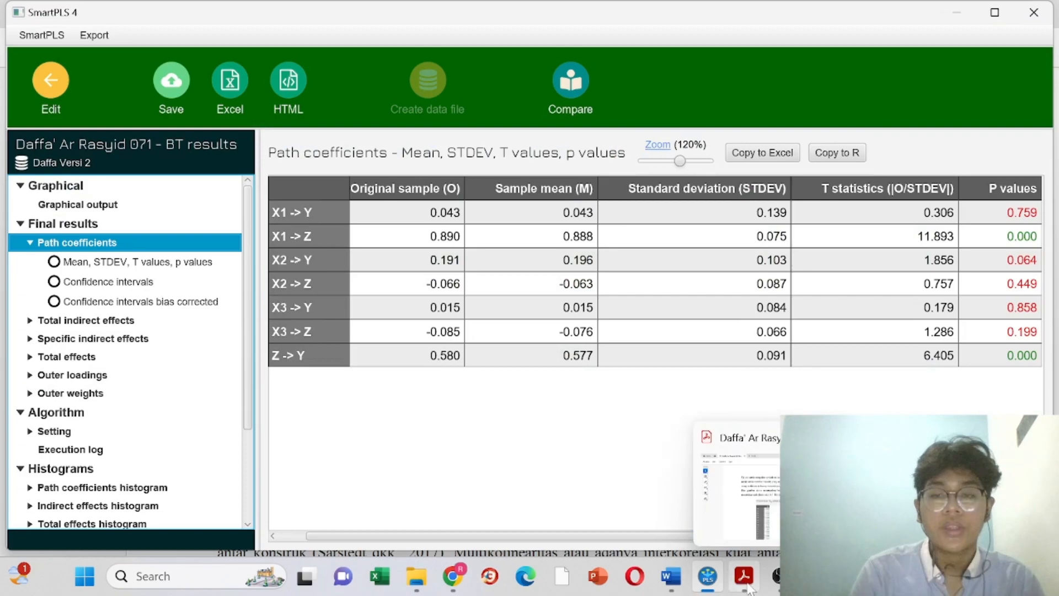
click(744, 576)
scroll(650, 266, down, 5)
scroll(651, 266, down, 8)
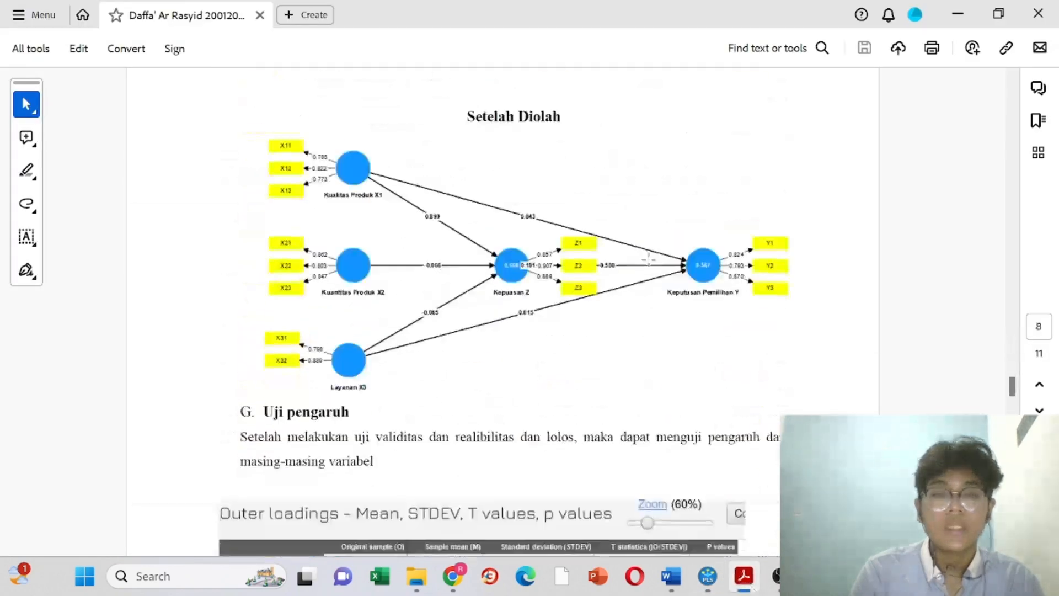
scroll(648, 259, down, 8)
scroll(649, 260, down, 4)
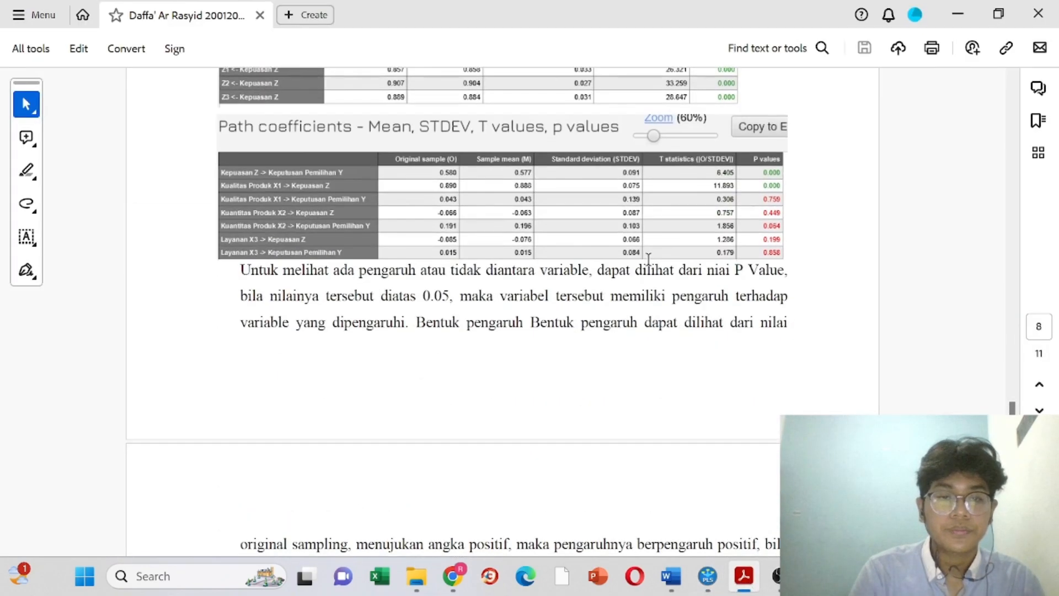
scroll(649, 259, up, 4)
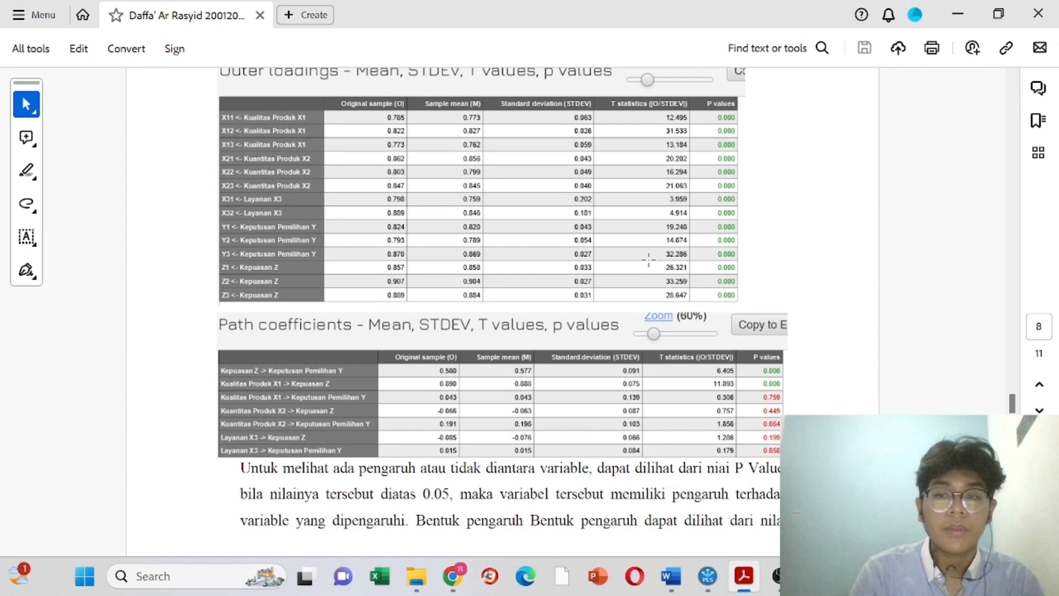
scroll(649, 260, down, 10)
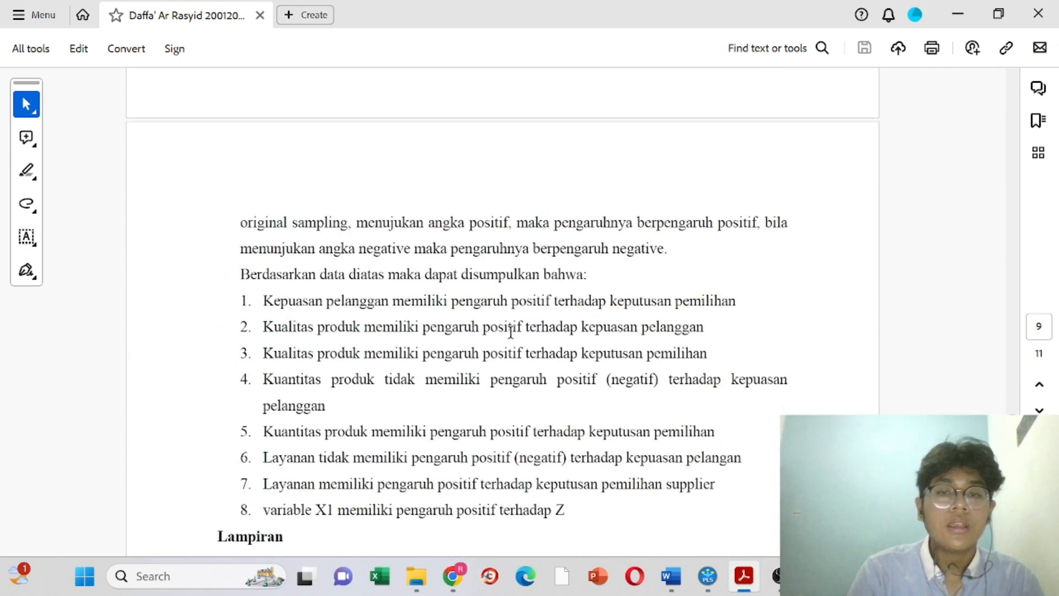
click(708, 576)
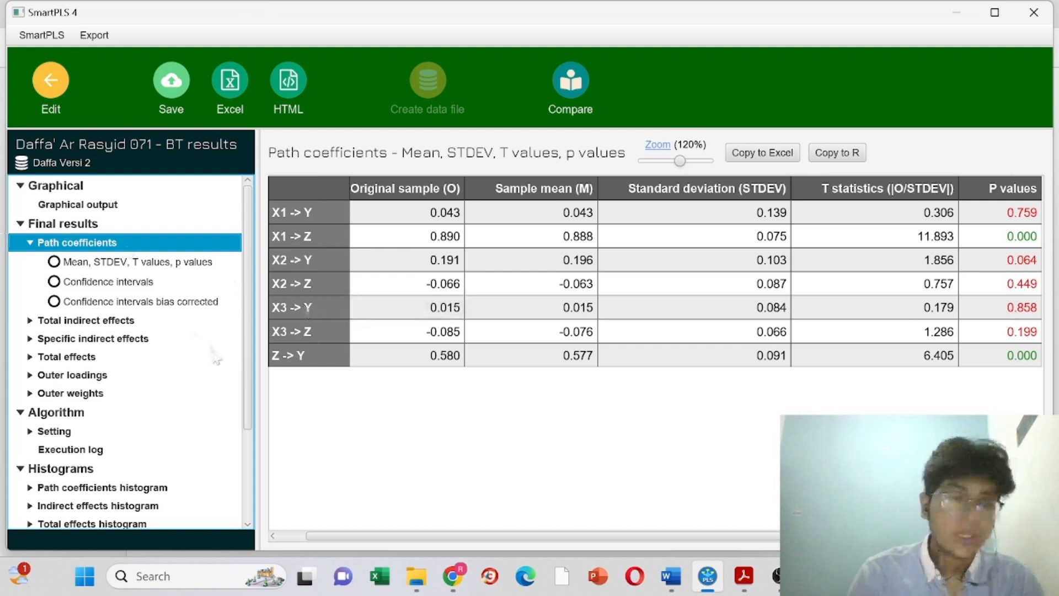
Step: Show the bootstrapped Outer loadings table for X11 through Z3, e.g. X11 with T 12.495
scroll(223, 368, down, 3)
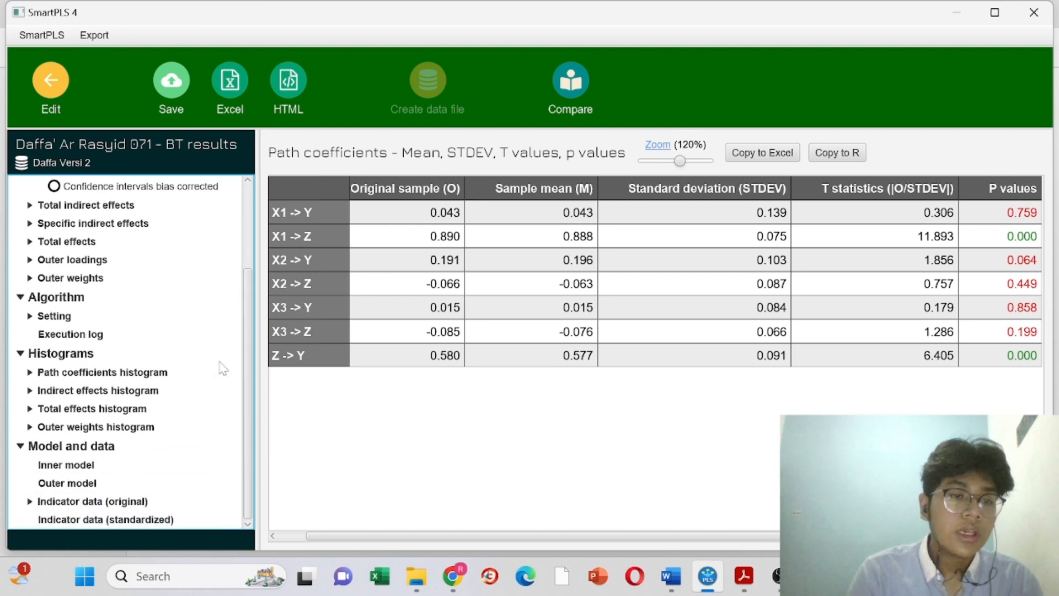
scroll(223, 368, up, 2)
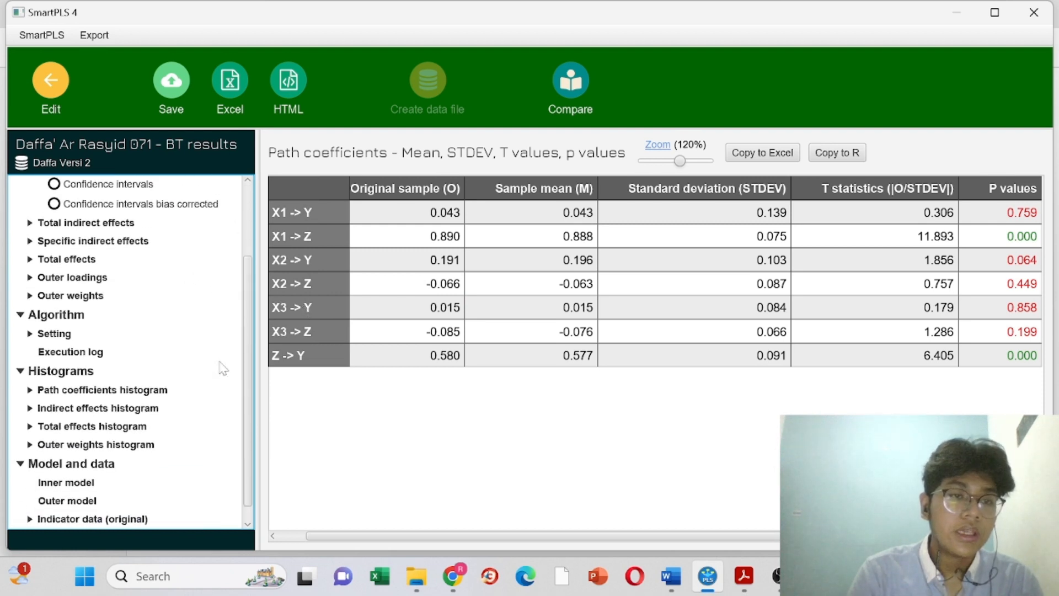
click(95, 348)
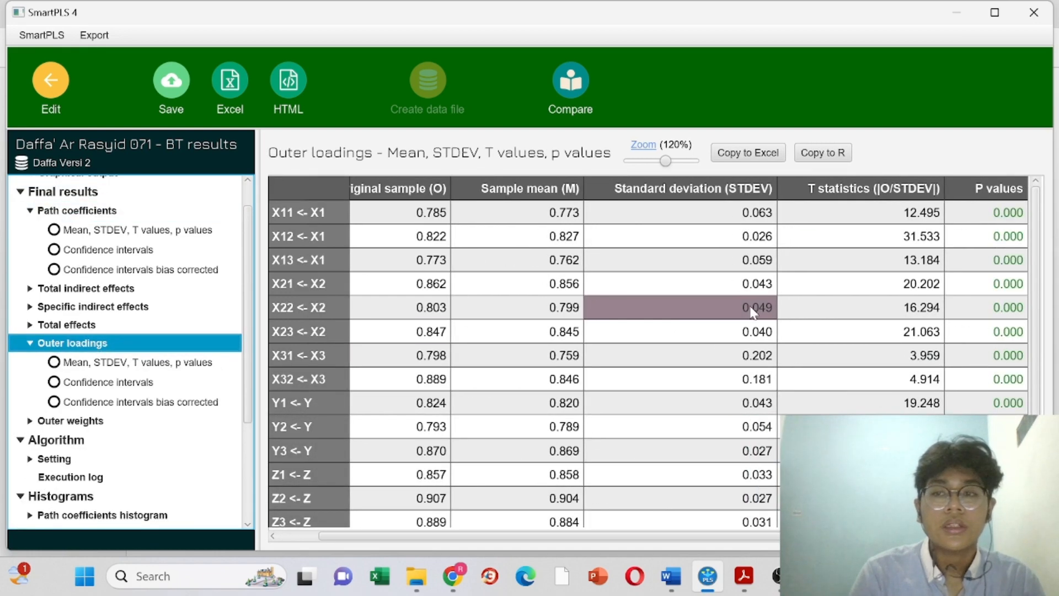
Step: Confirm every bootstrapped outer loading has p 0.000, then return to the PDF report
scroll(897, 295, down, 1)
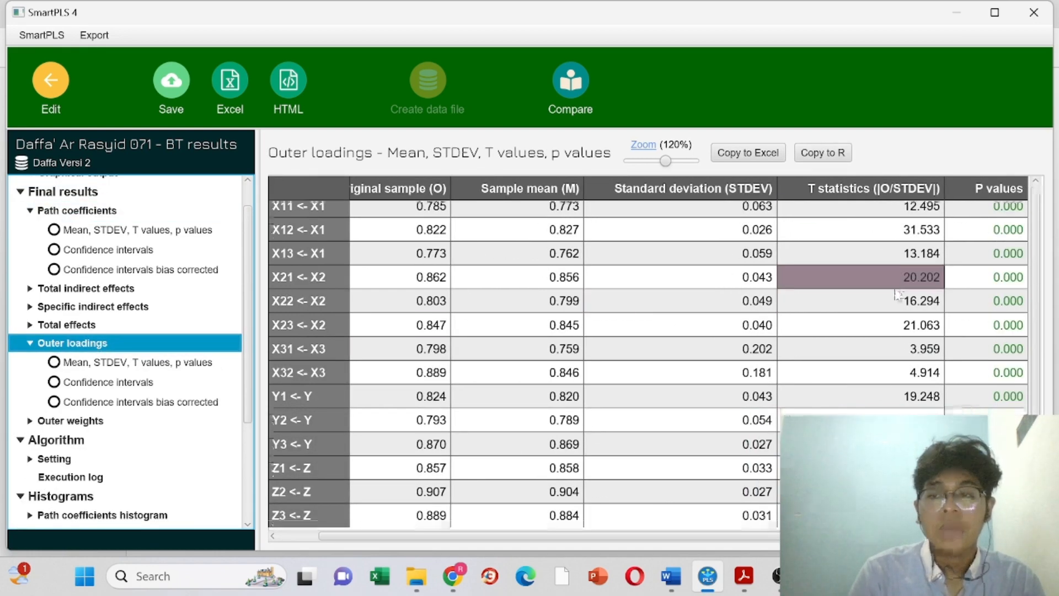
scroll(897, 295, up, 1)
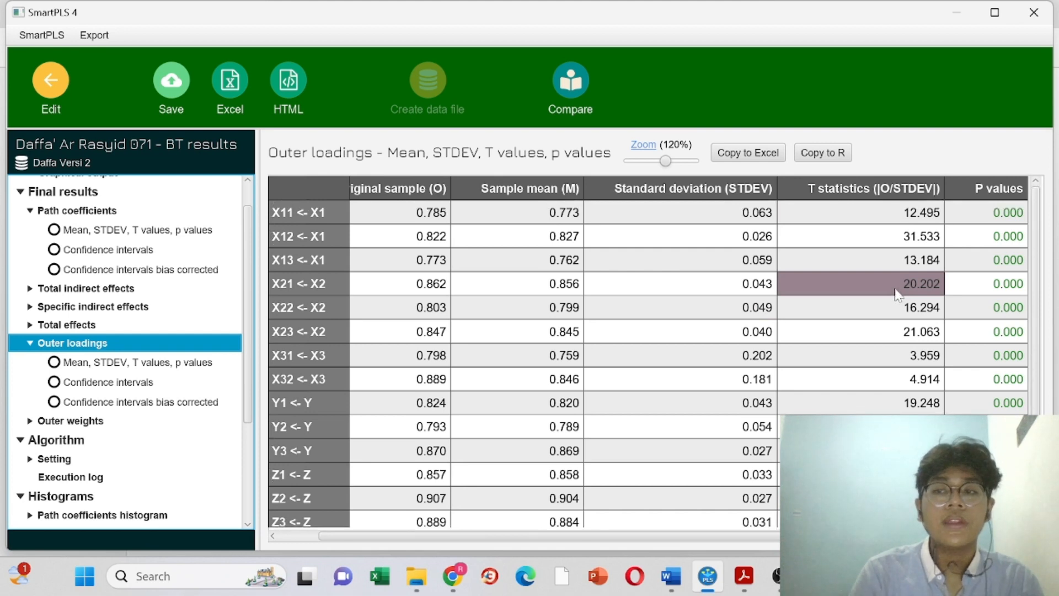
scroll(898, 295, down, 1)
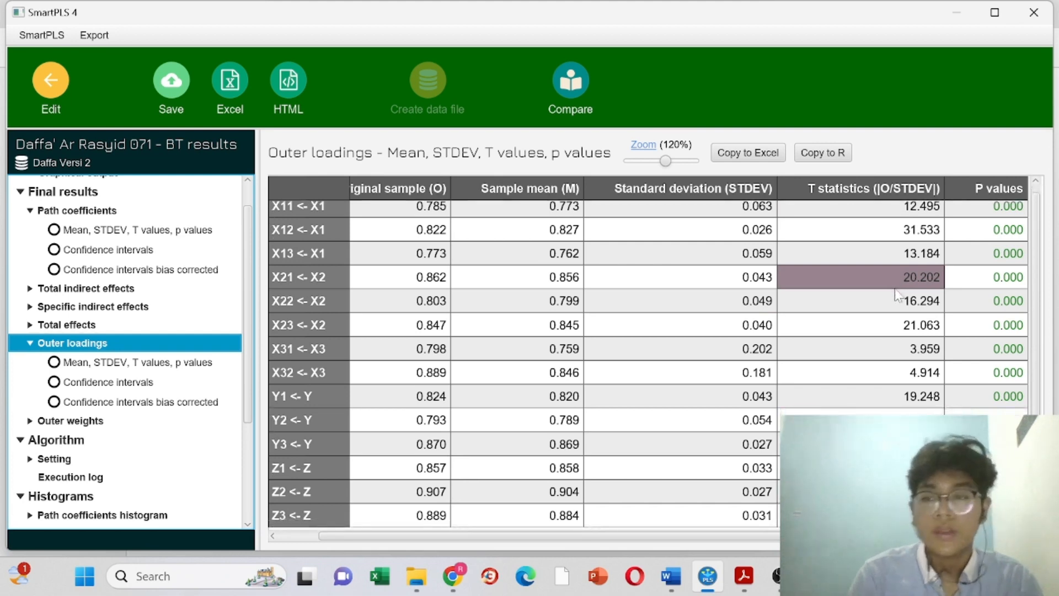
scroll(898, 295, up, 1)
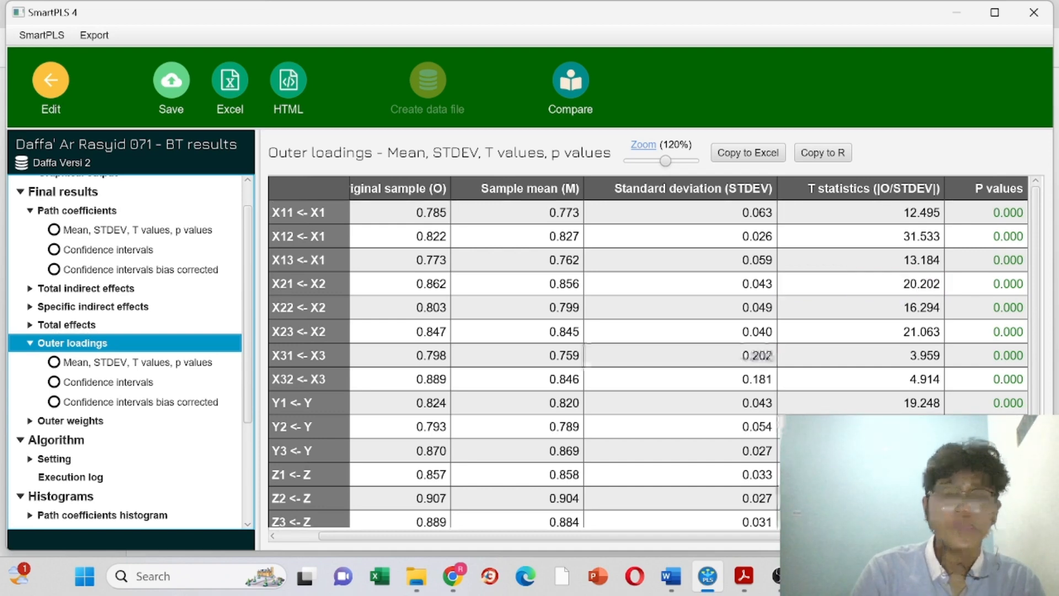
click(740, 579)
Step: Review the PDF's outer loadings and path coefficients tables, then bring up SmartPLS's bootstrapped outer loadings
scroll(571, 413, up, 10)
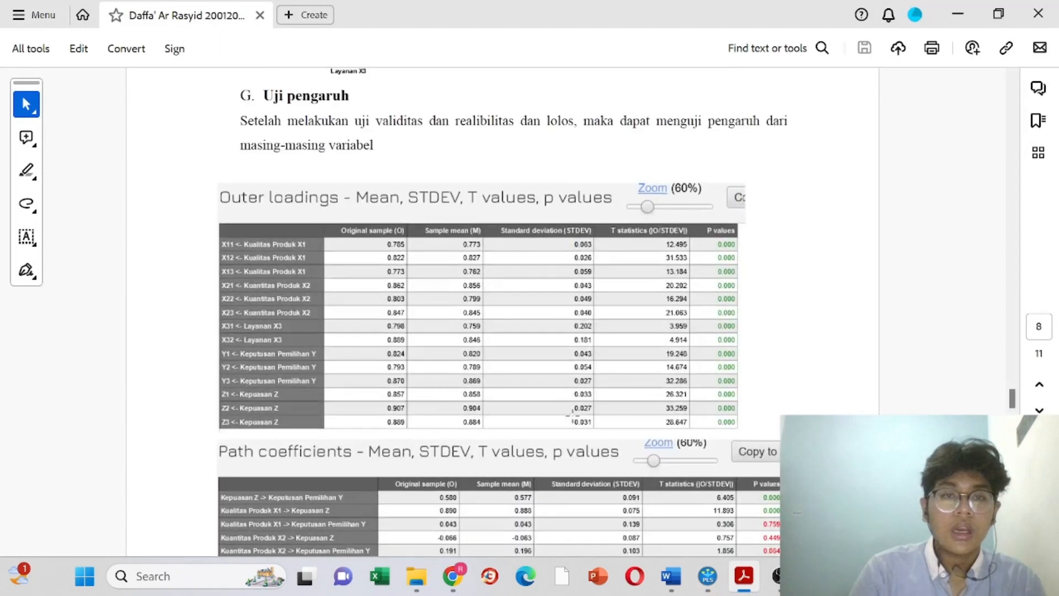
scroll(572, 414, up, 1)
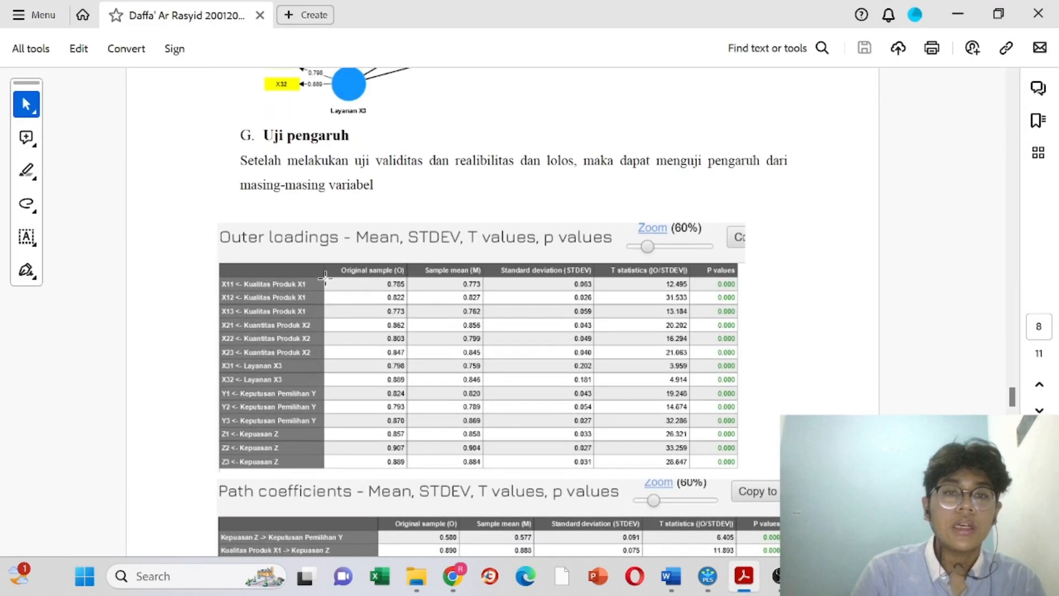
scroll(439, 442, down, 8)
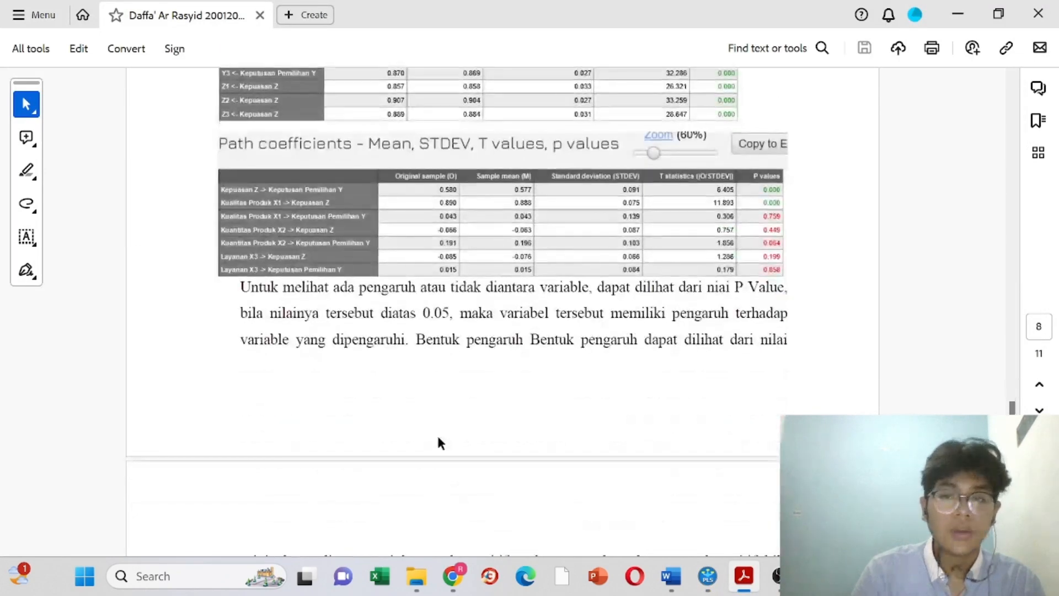
scroll(439, 439, down, 1)
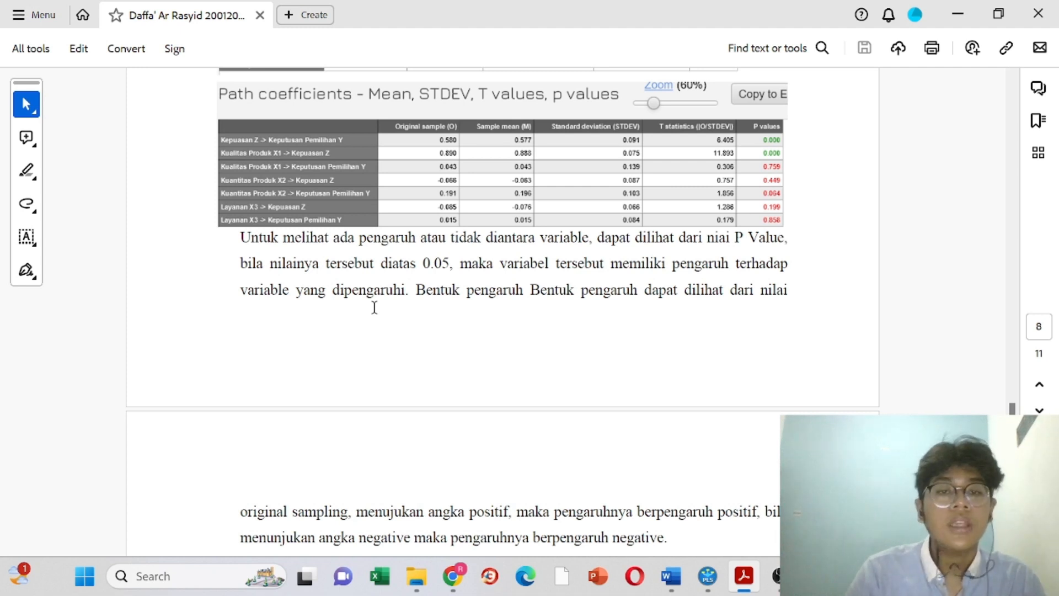
scroll(375, 307, down, 3)
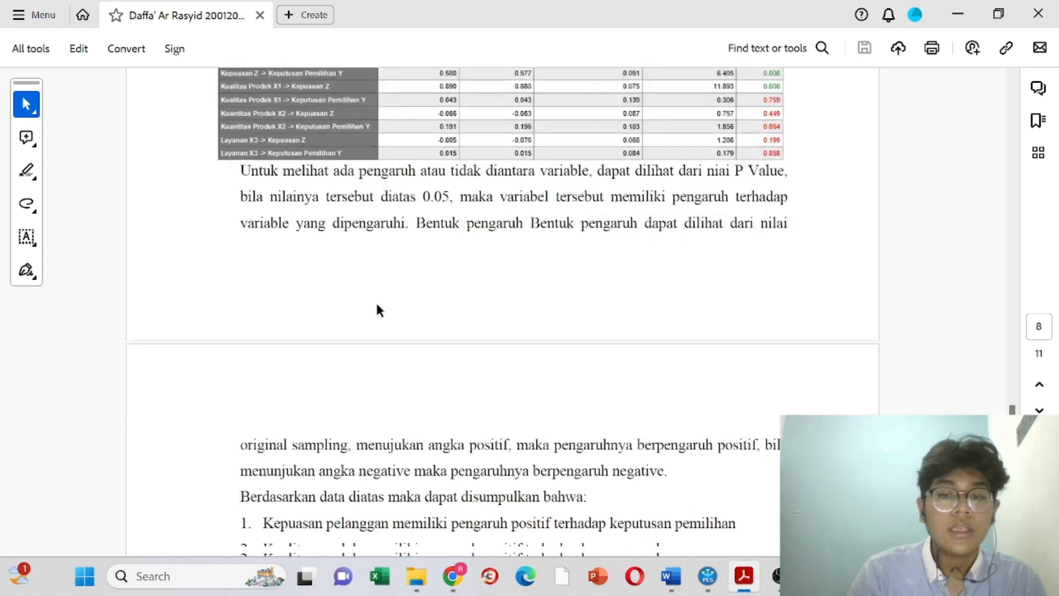
scroll(377, 305, up, 6)
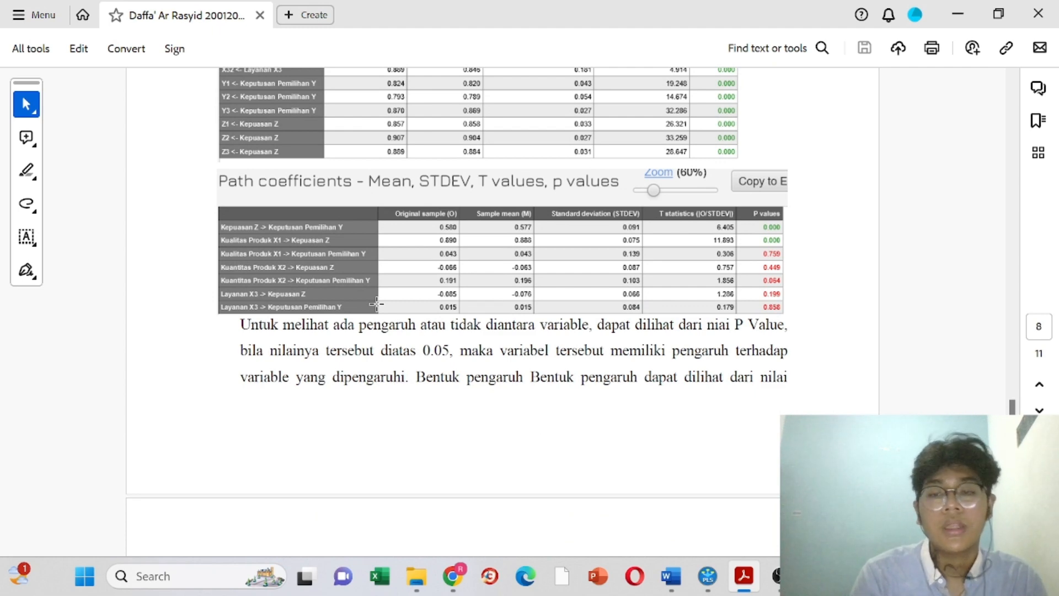
click(708, 576)
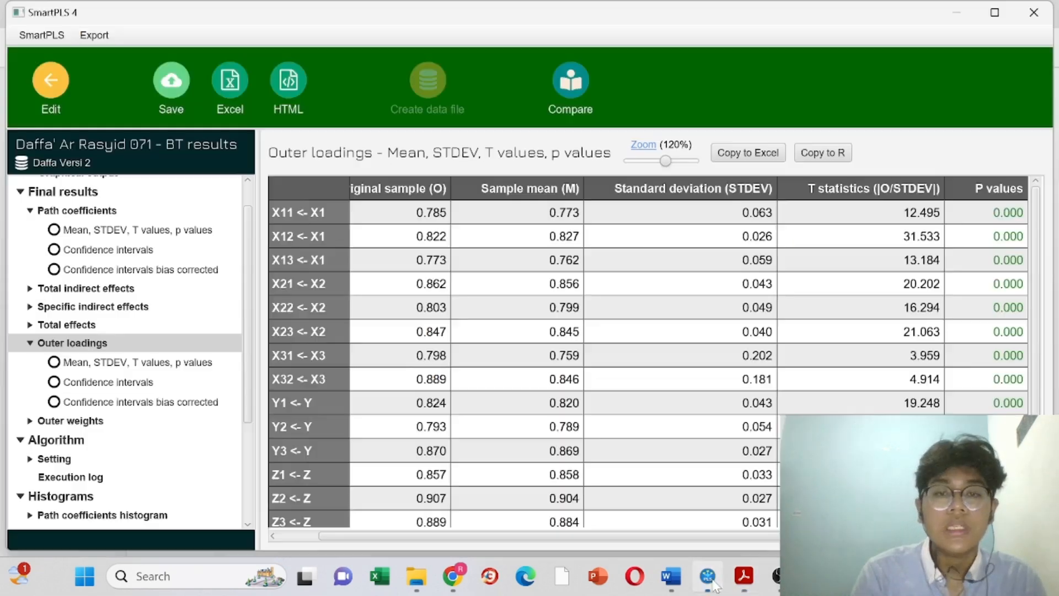
Step: Rerun the PLS-SEM algorithm, show its Collinearity statistics (VIF) results, and return to the PDF report
scroll(155, 346, up, 1)
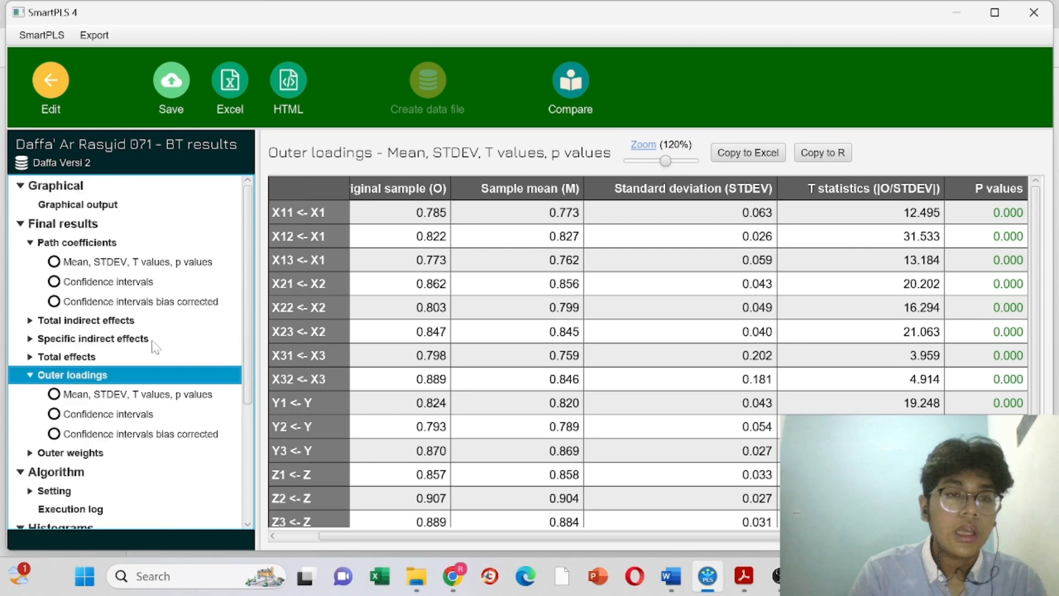
click(56, 84)
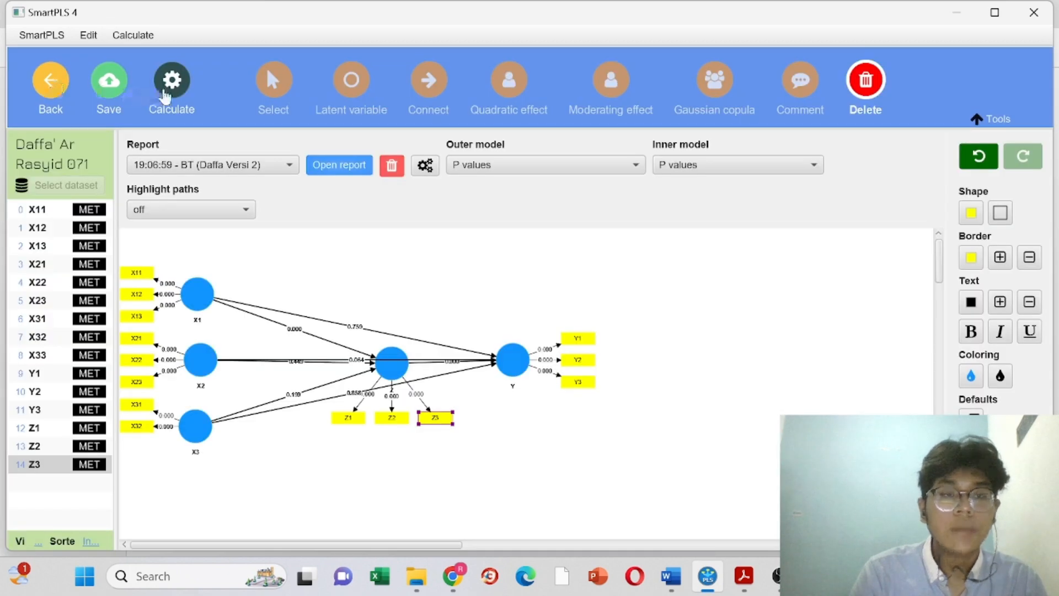
click(168, 88)
click(220, 126)
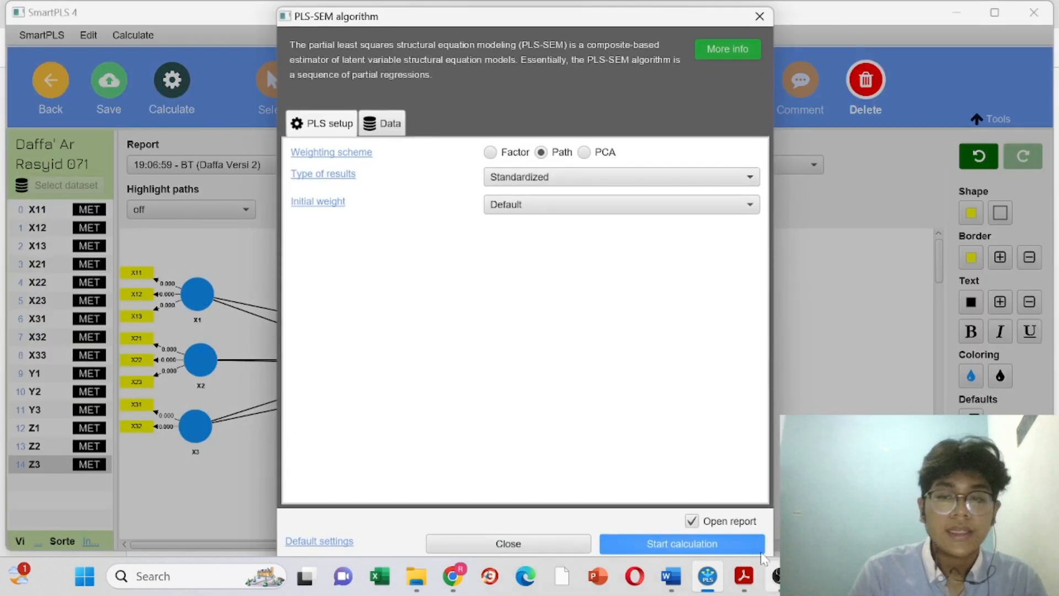
click(686, 540)
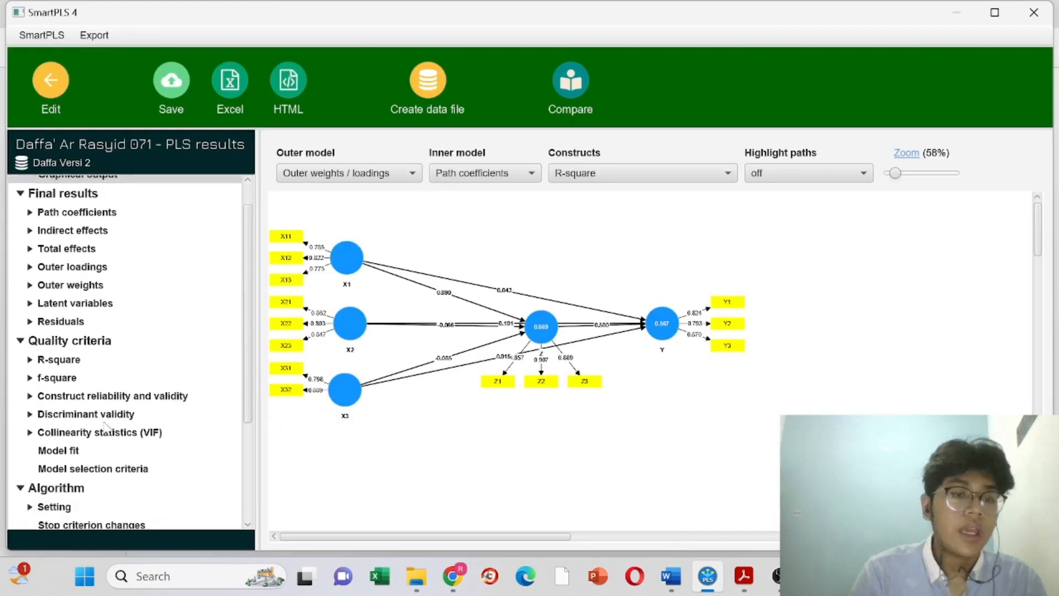
click(106, 434)
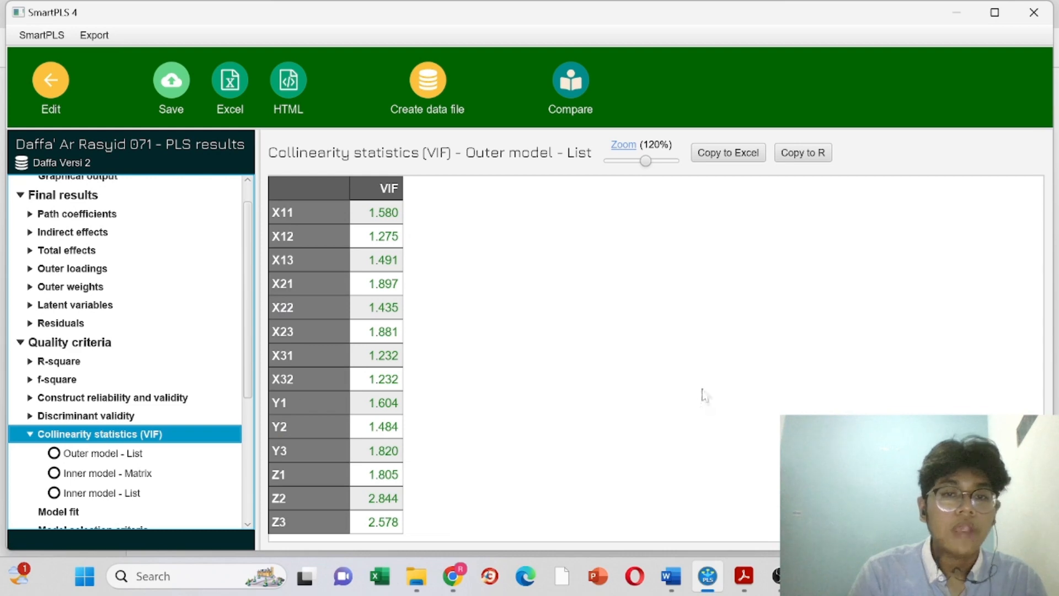
click(744, 576)
scroll(596, 337, up, 10)
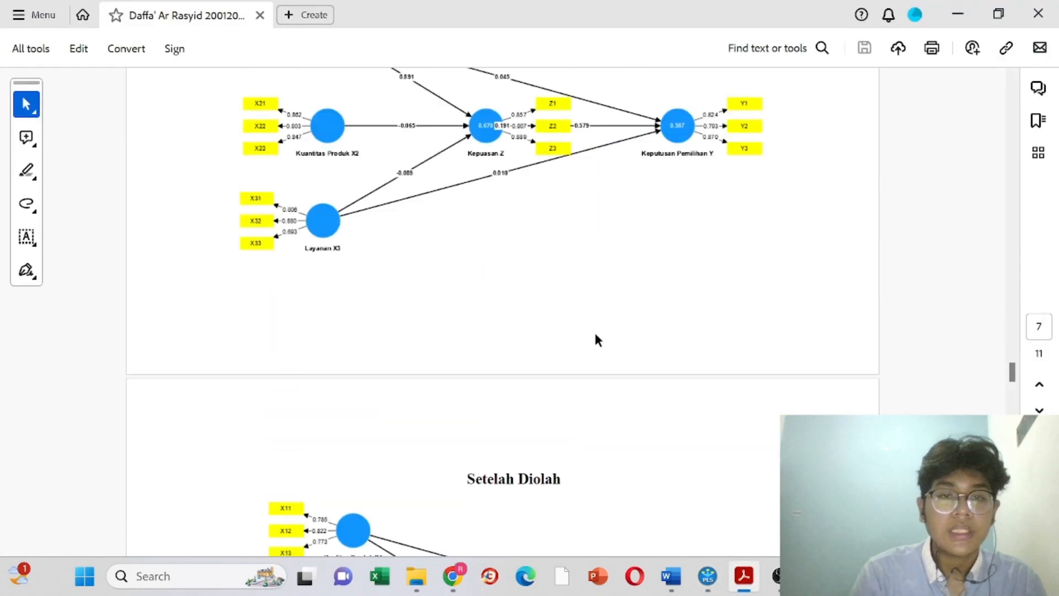
Step: In the PDF, highlight the phrase about loadings above 0,7
scroll(595, 334, down, 6)
scroll(595, 334, up, 4)
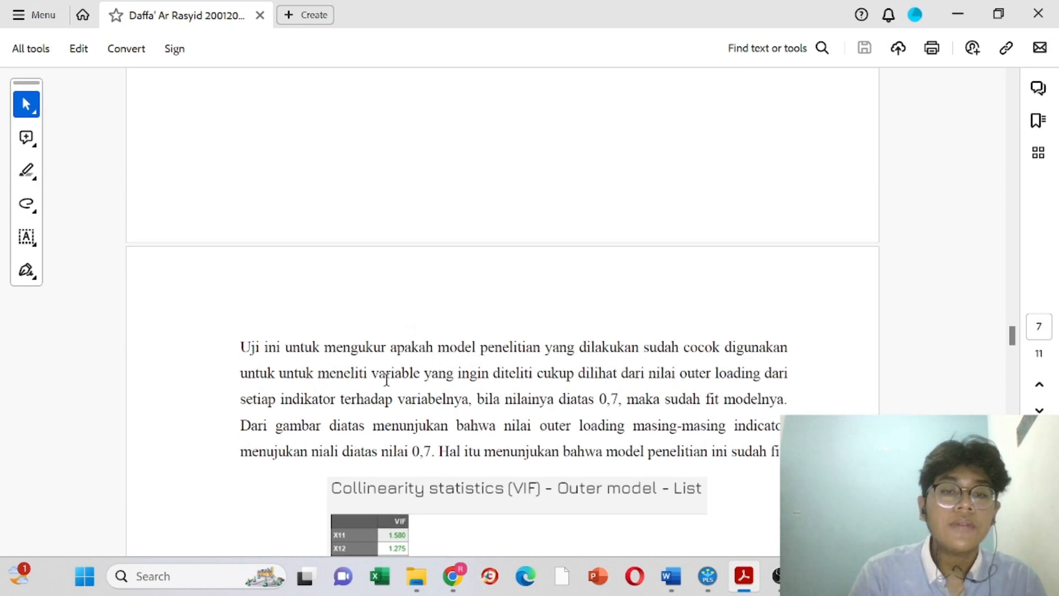
scroll(582, 410, down, 2)
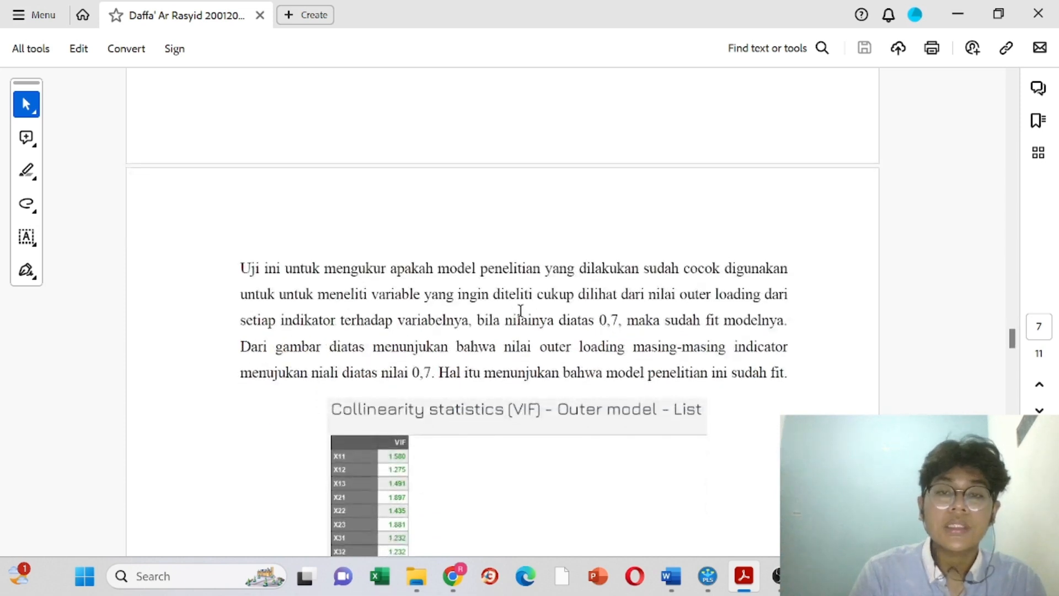
drag(474, 322, 628, 328)
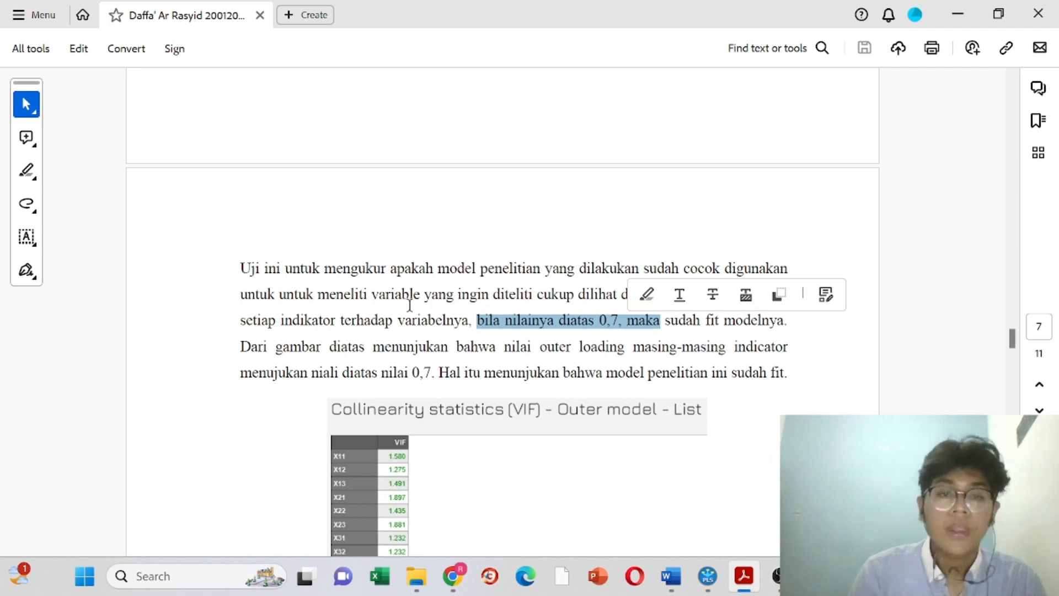
Step: Scroll to the VIF table and briefly highlight the sentence requiring VIF below 5
scroll(362, 305, down, 3)
scroll(361, 305, down, 1)
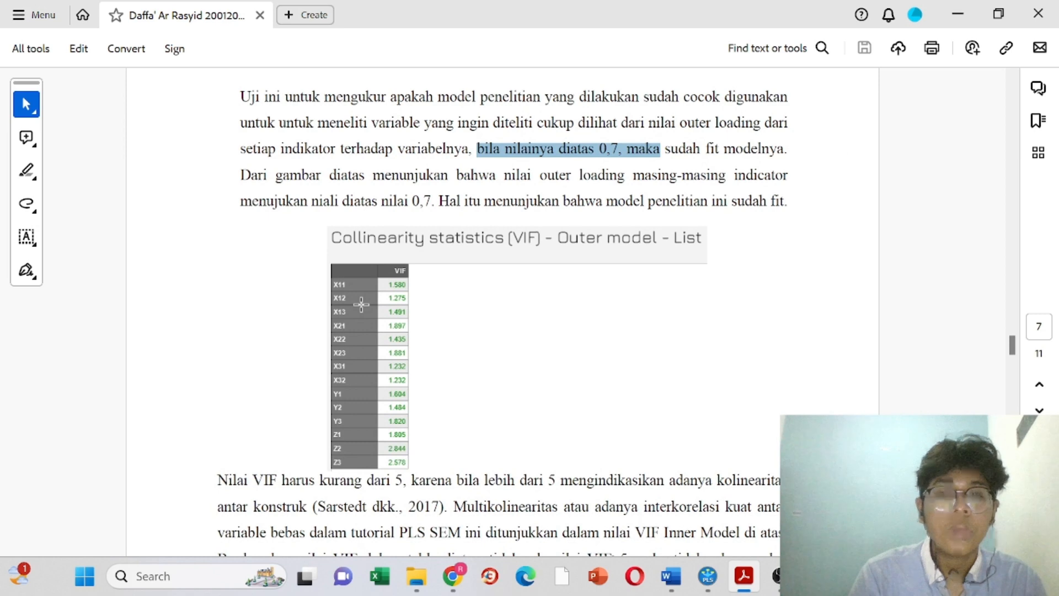
scroll(361, 305, down, 1)
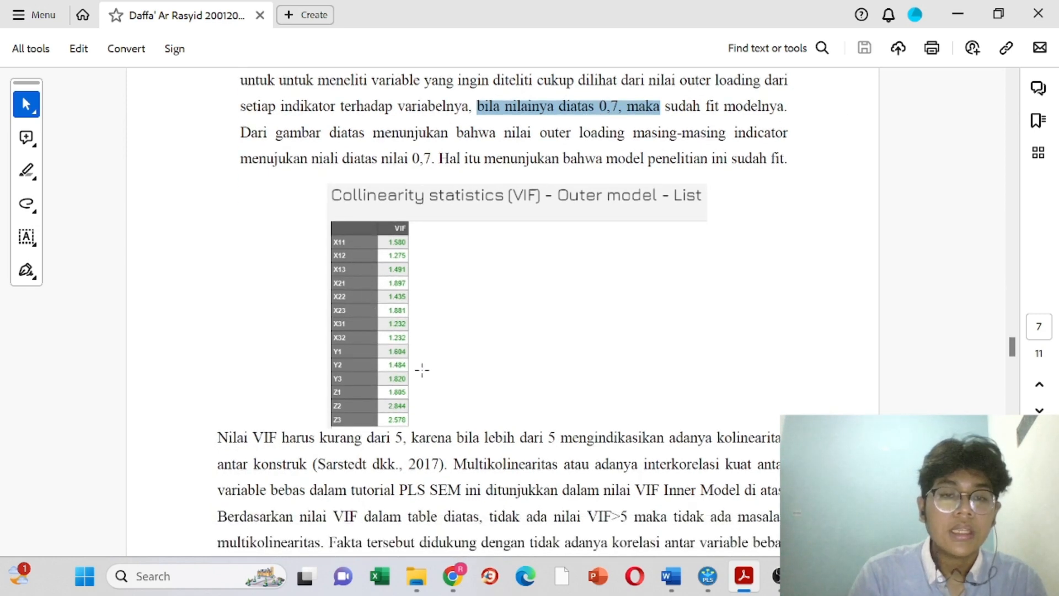
scroll(422, 371, down, 2)
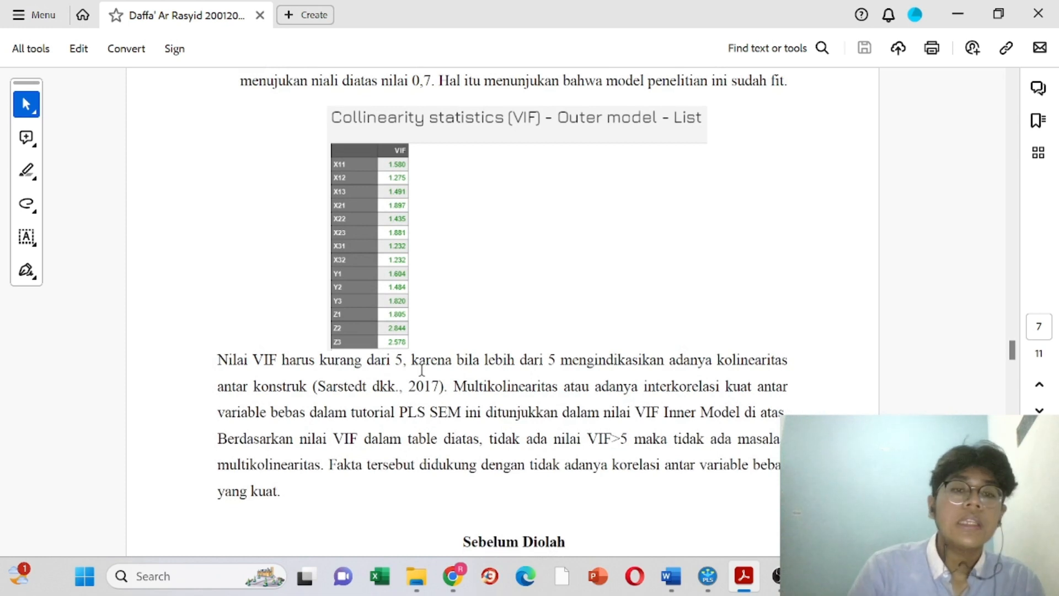
drag(218, 360, 414, 386)
scroll(414, 387, up, 3)
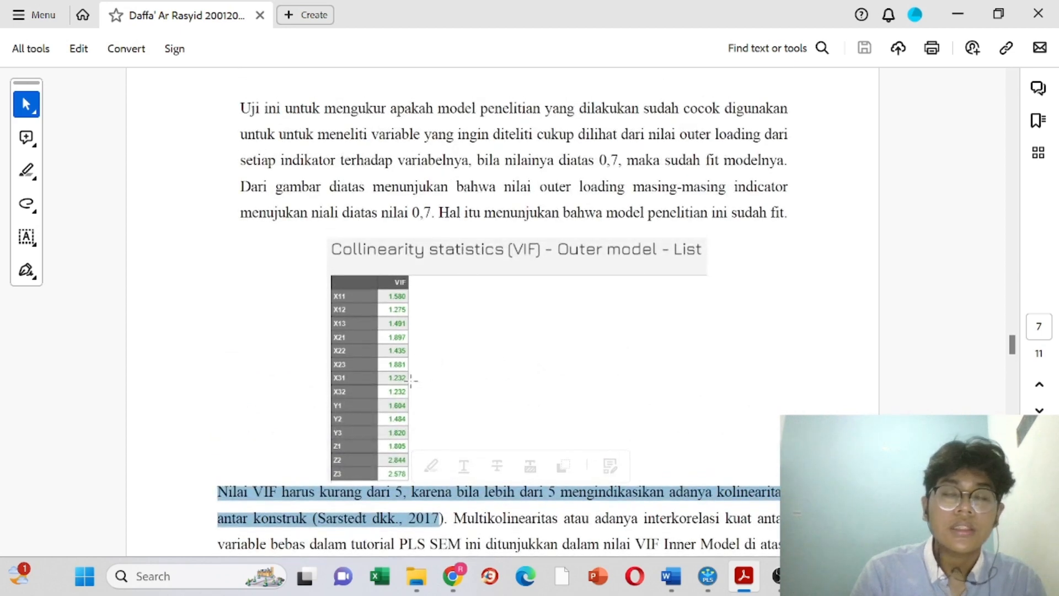
scroll(411, 380, down, 3)
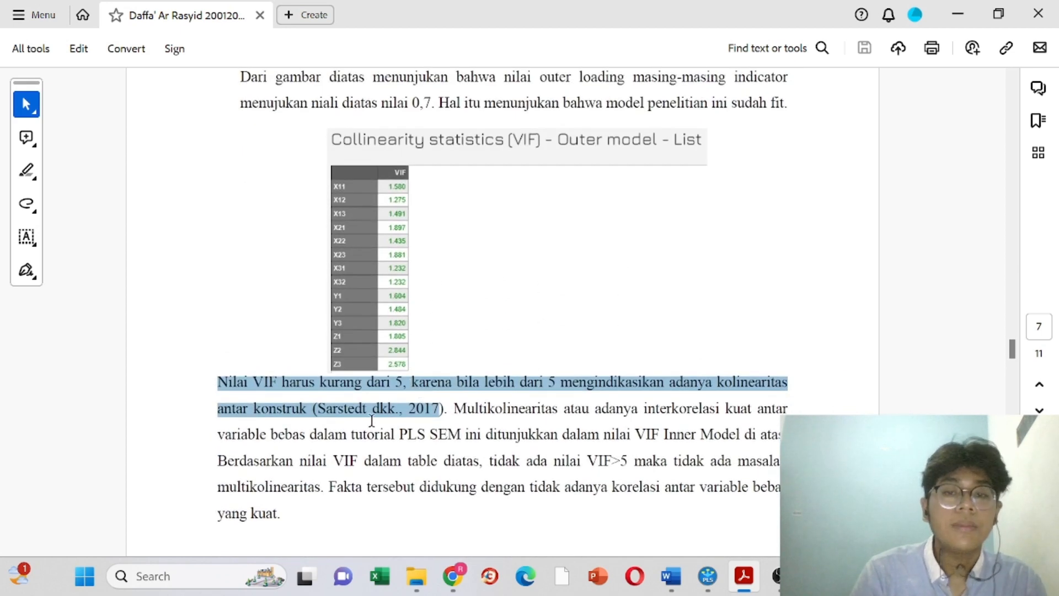
click(372, 421)
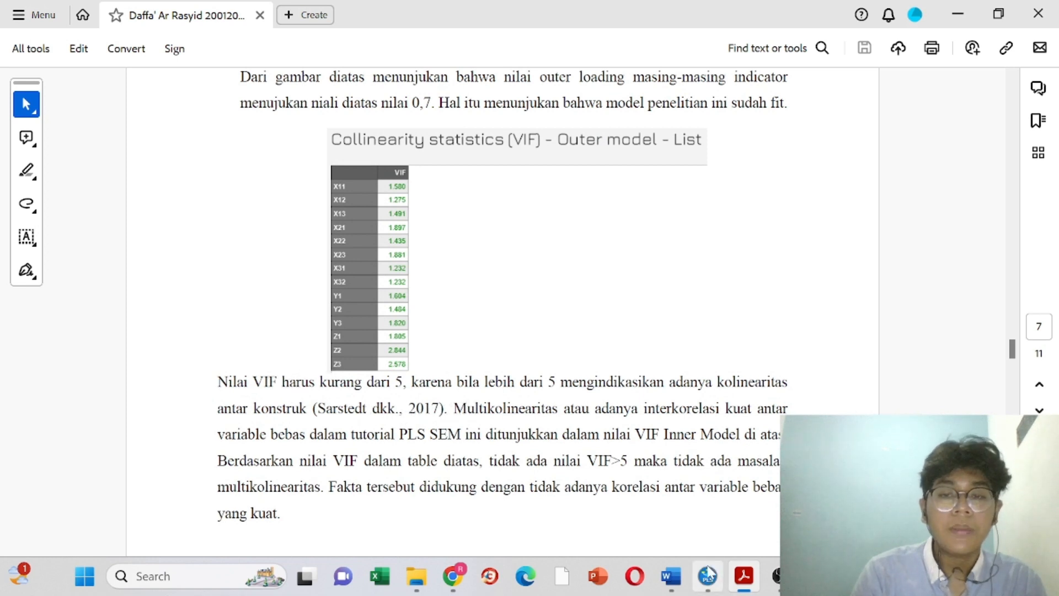
Step: Briefly highlight the text on collinearity between constructs, then return to SmartPLS's VIF list
drag(585, 384, 779, 396)
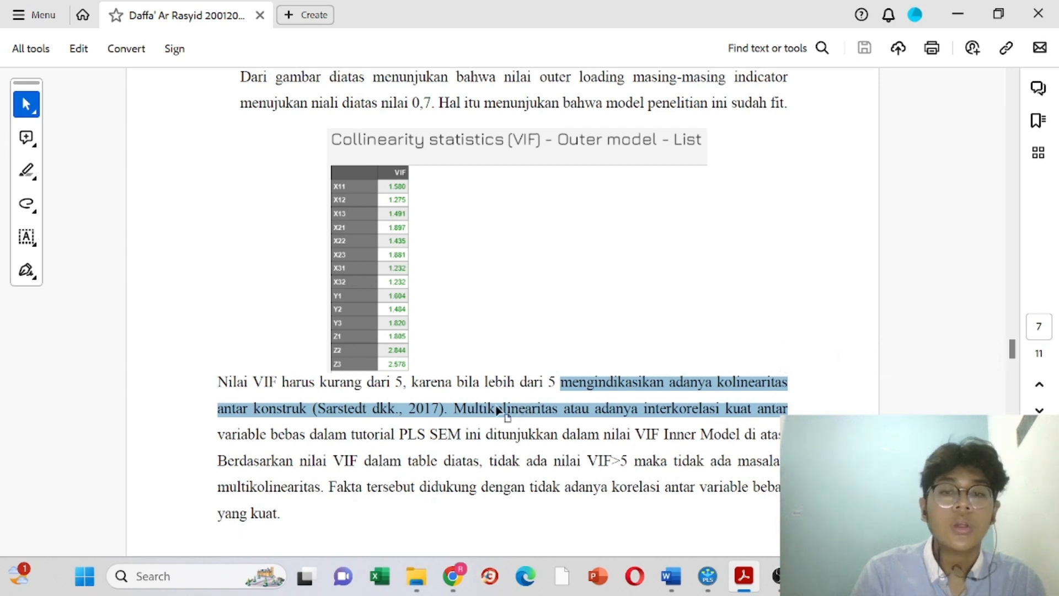
click(470, 401)
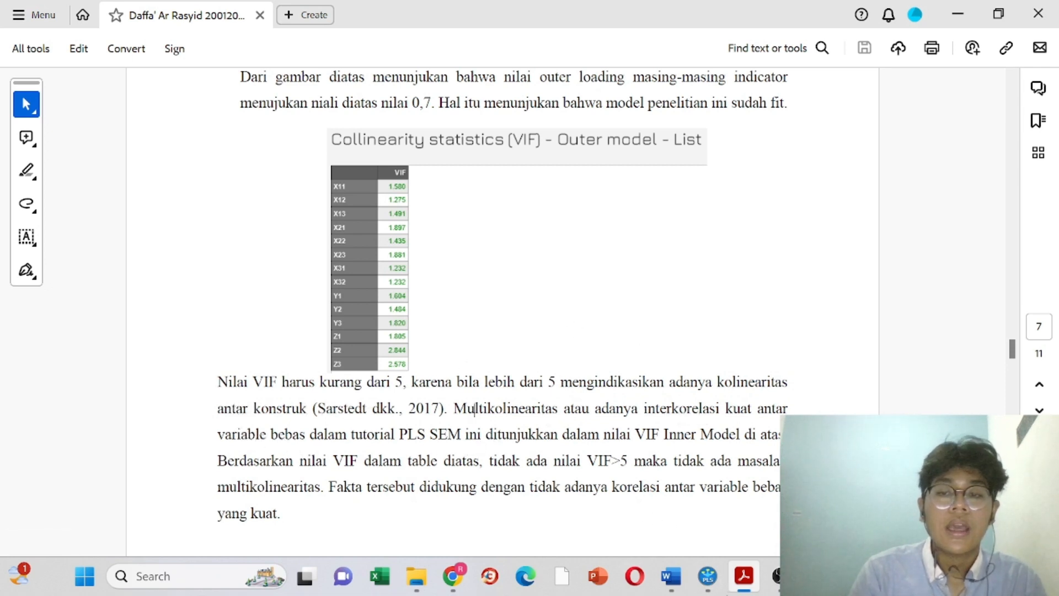
mouse_move(710, 584)
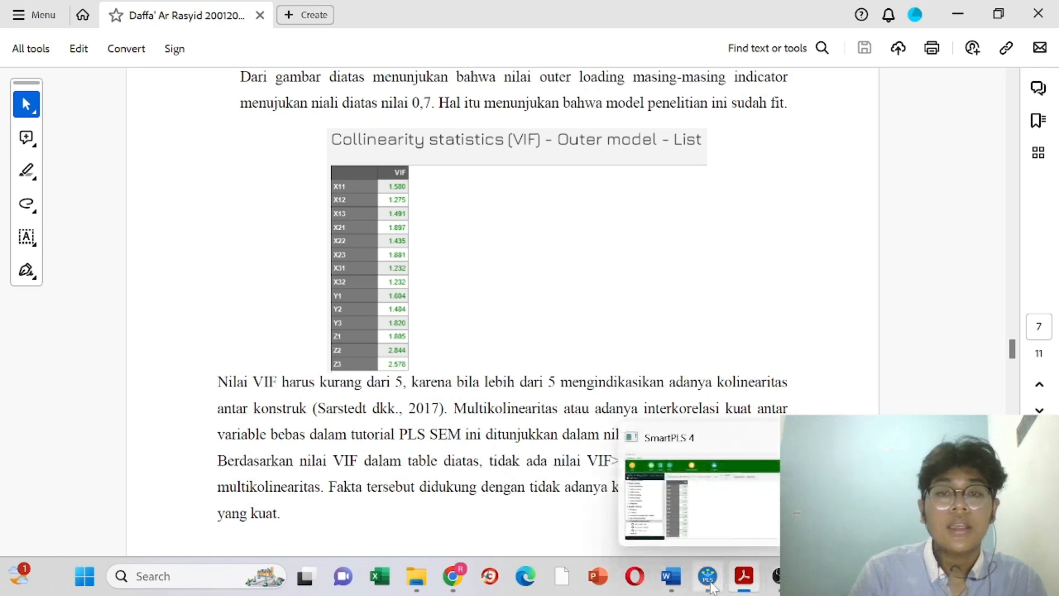
click(709, 529)
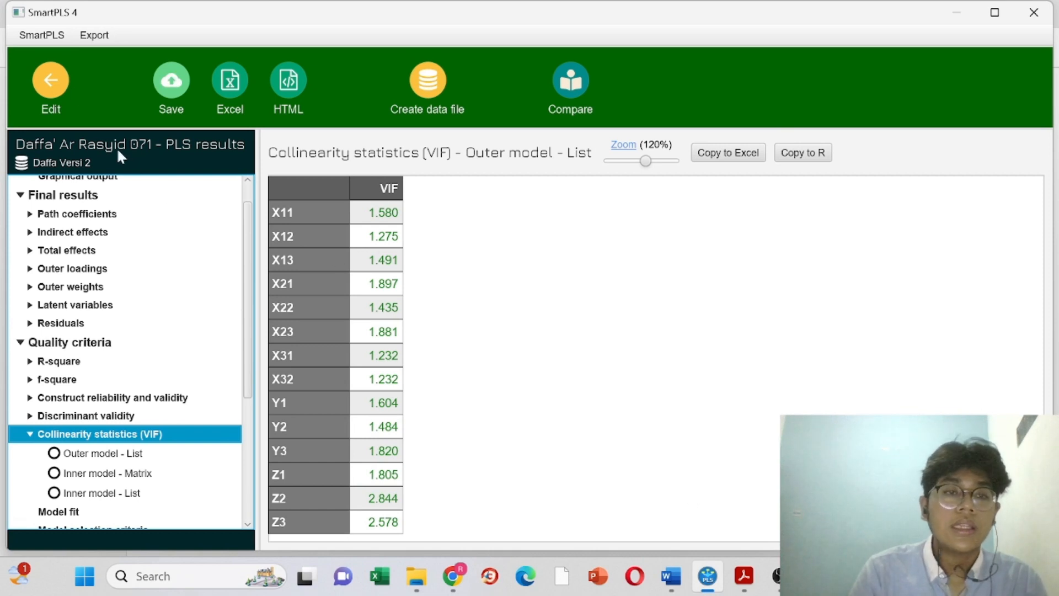
Step: Return SmartPLS from the VIF results to the path model editor, then bring OBS Studio forward
scroll(116, 319, up, 1)
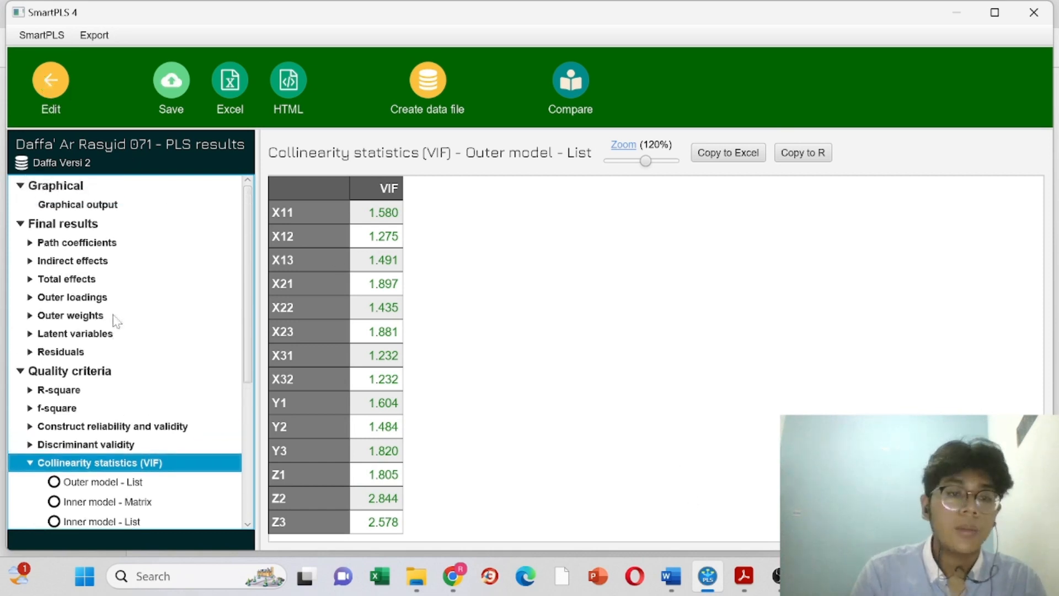
scroll(116, 319, down, 8)
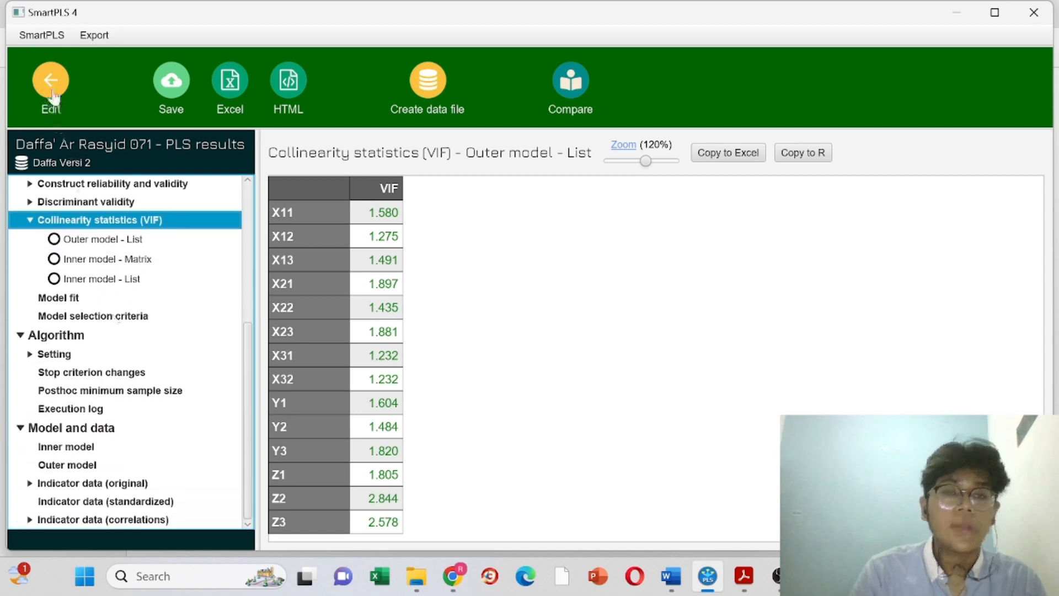
click(51, 83)
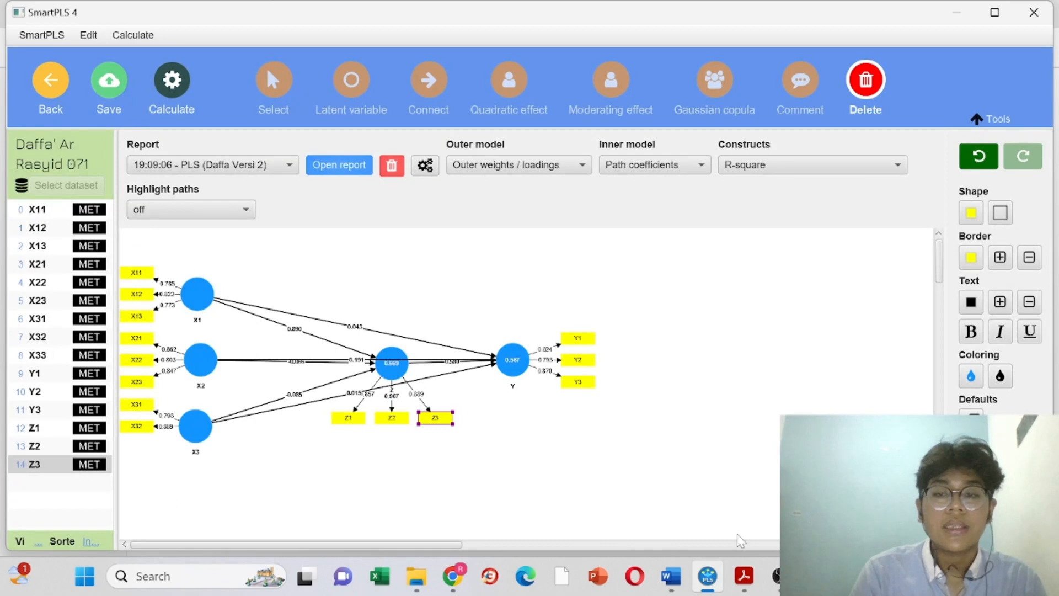
click(775, 576)
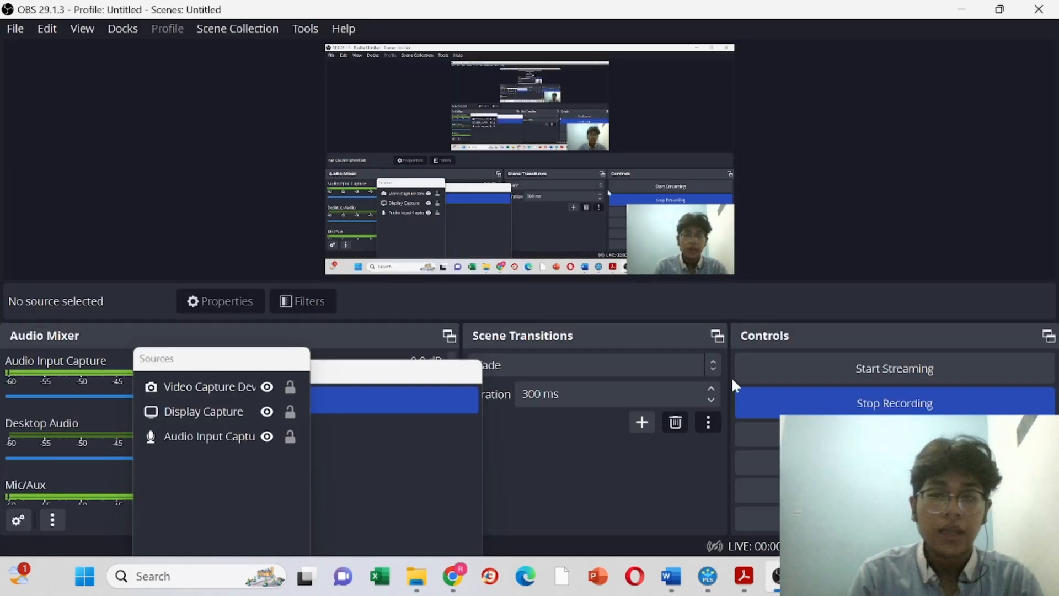